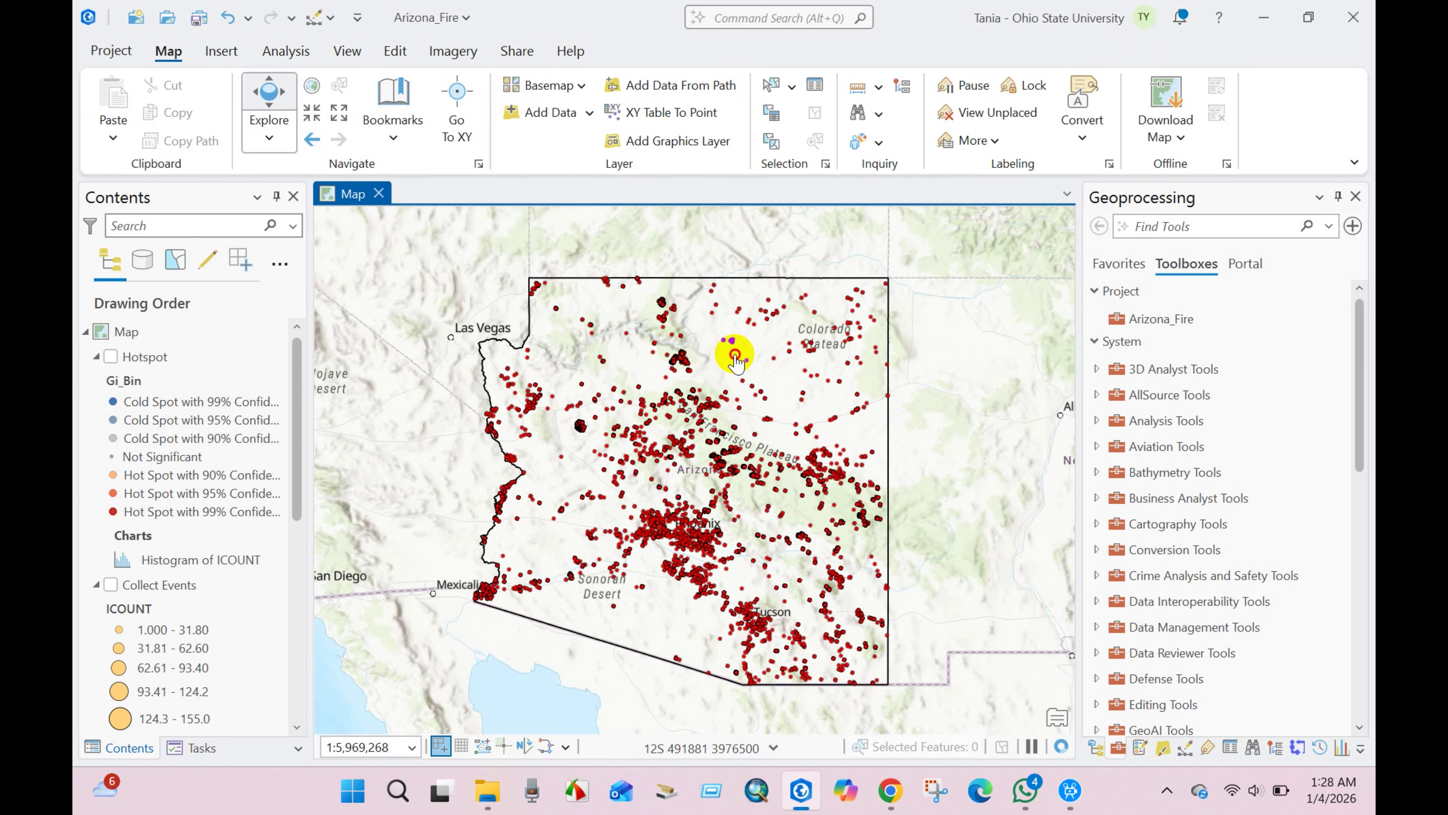
Turn on the Hotspot layer and turn off the Arizona_Fire point layer.
{"action": "left_click", "coordinate": [109, 359]}
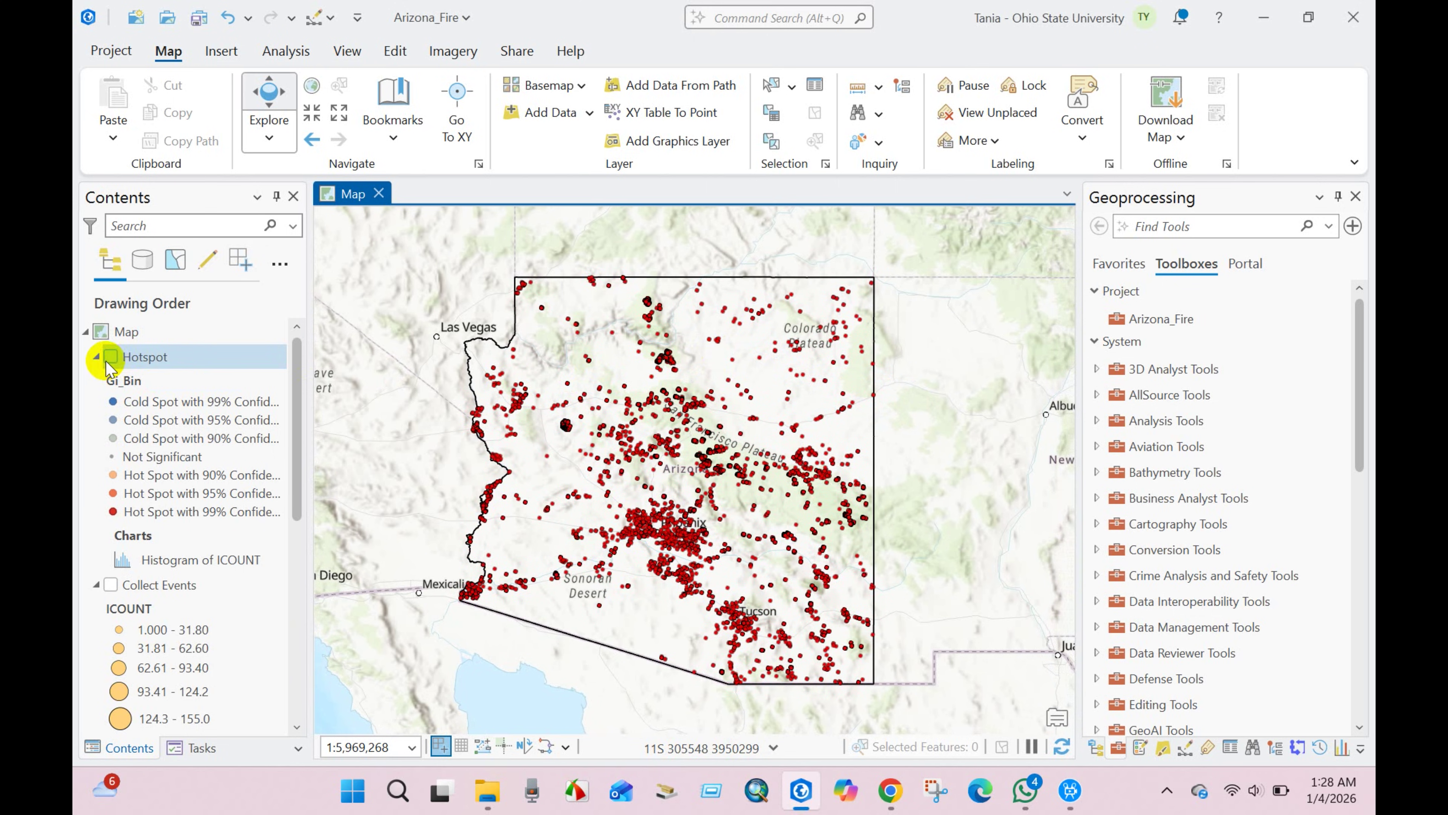
{"action": "left_click", "coordinate": [111, 357]}
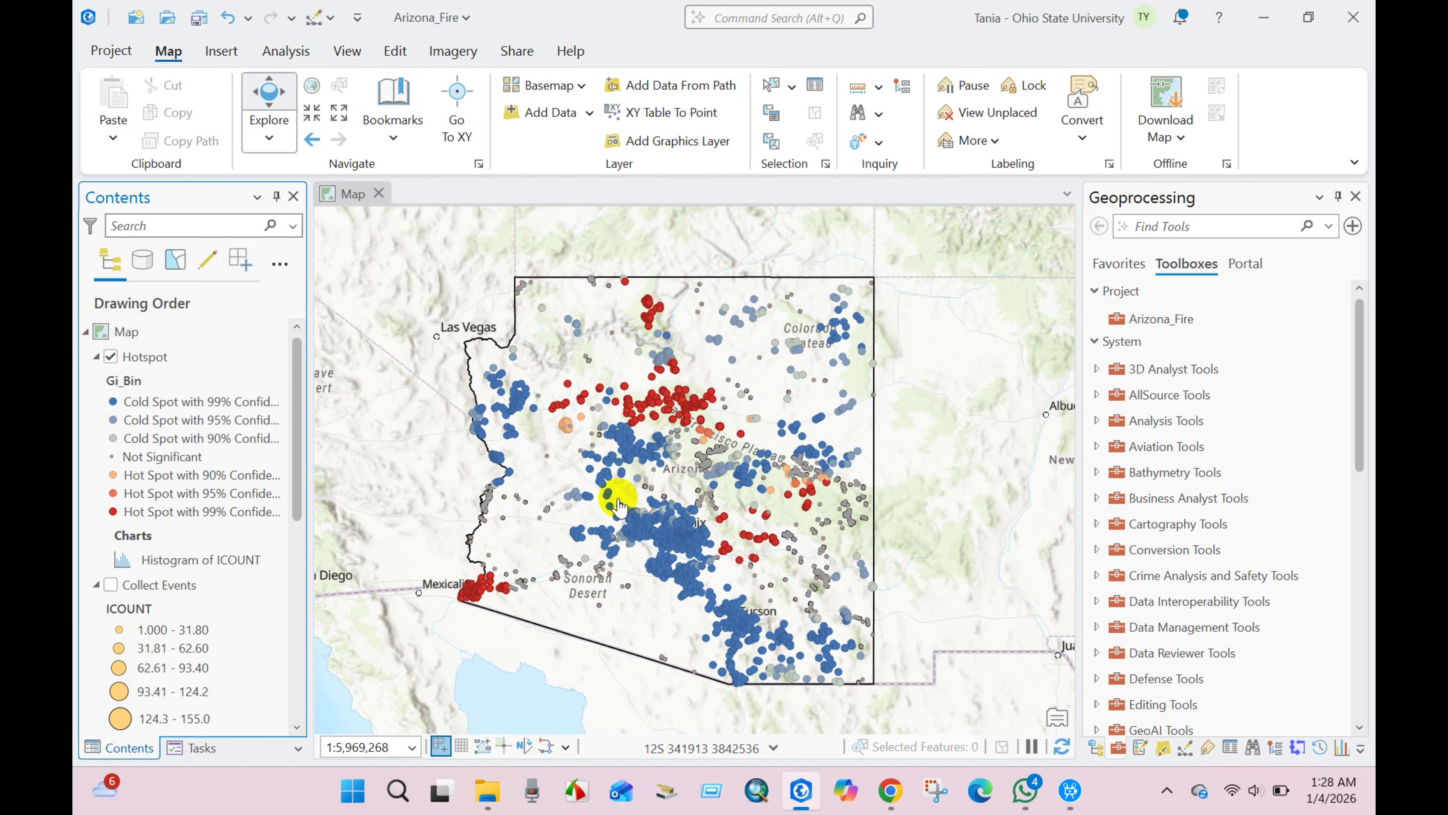
{"action": "scroll", "coordinate": [248, 537], "scroll_direction": "down", "scroll_amount": 2}
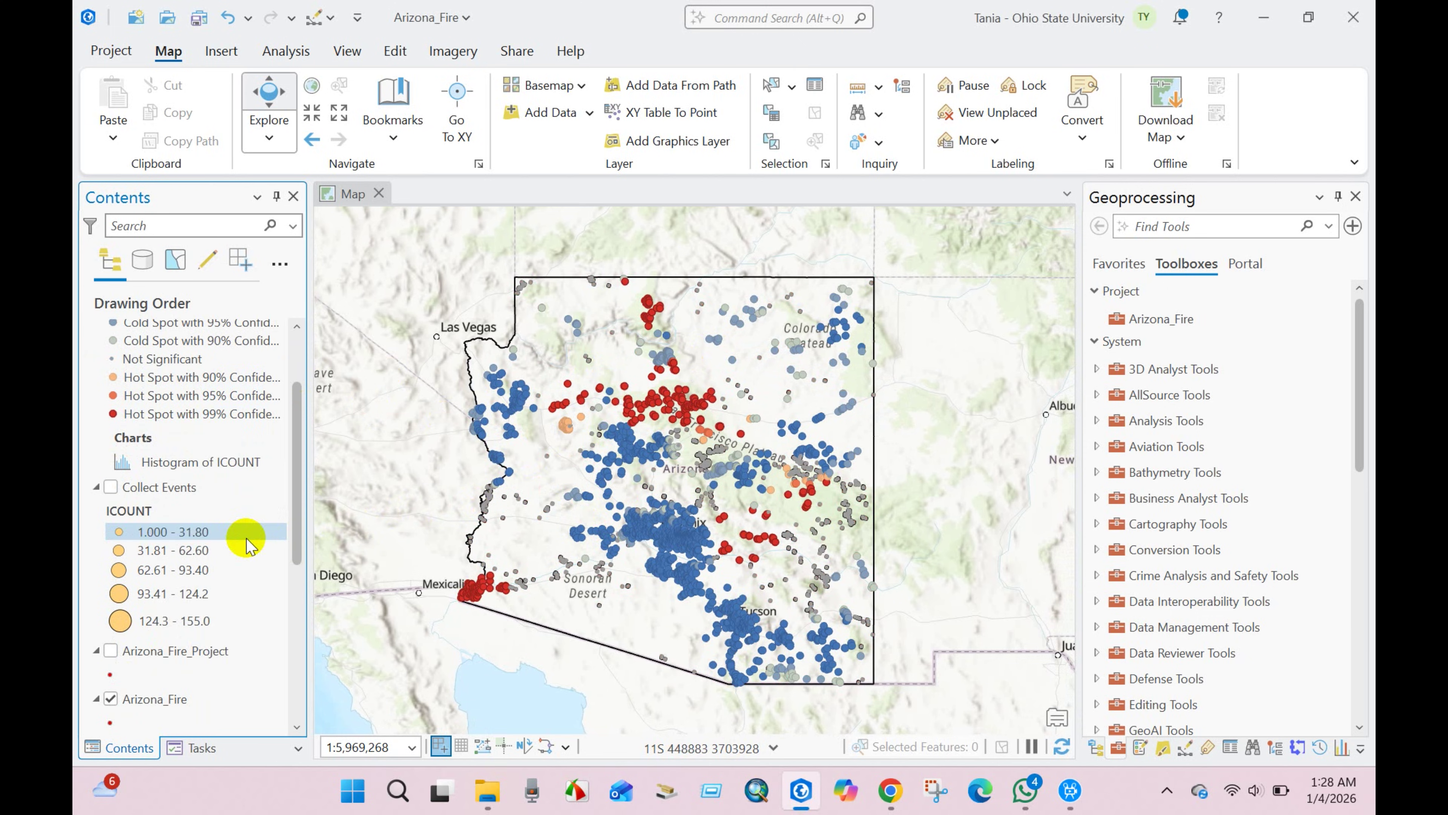
{"action": "scroll", "coordinate": [152, 513], "scroll_direction": "down", "scroll_amount": 1}
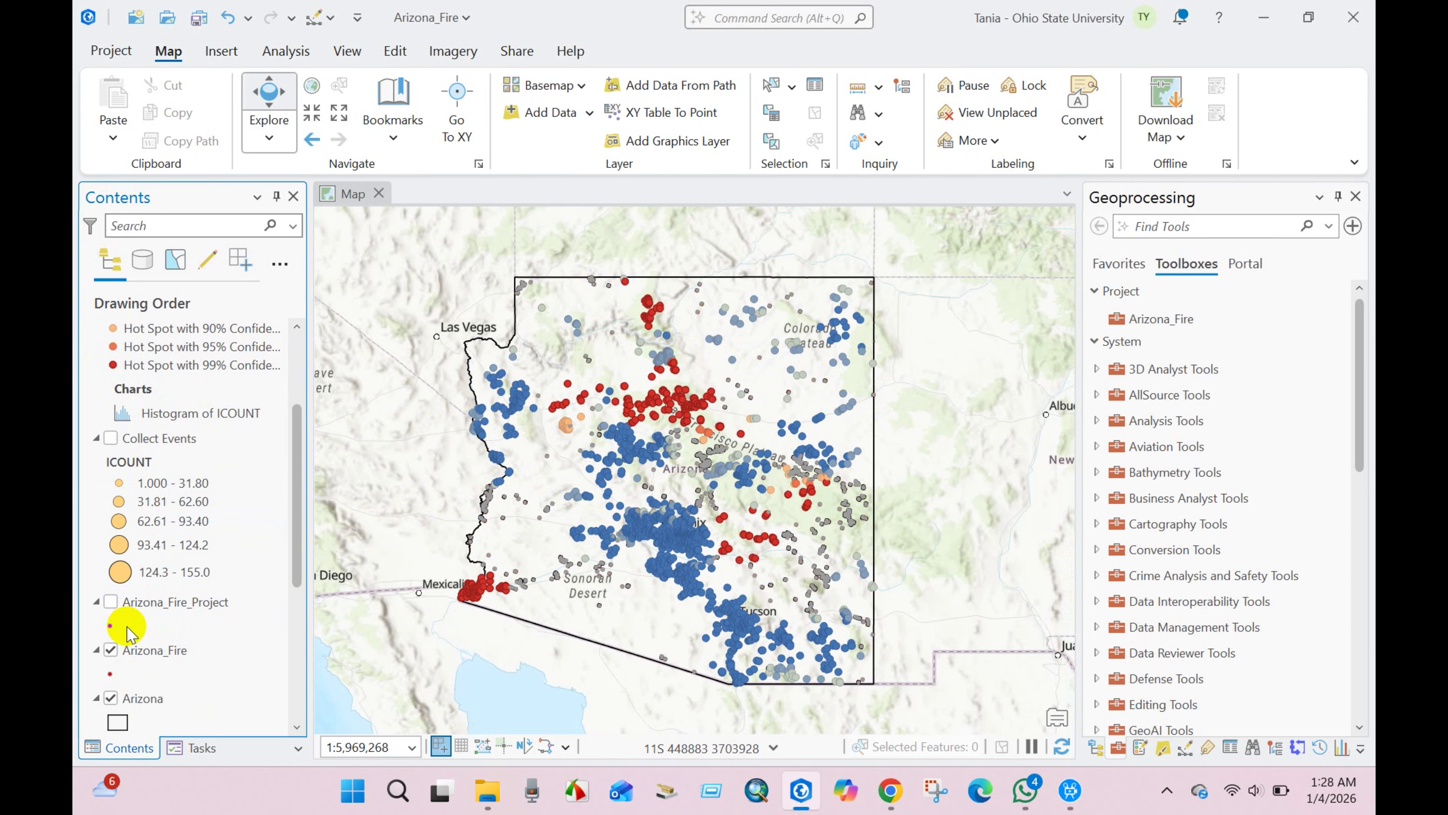
{"action": "left_click", "coordinate": [112, 650]}
View the Collect Events points without the Hotspot layer, restoring Hotspot and hiding Collect Events when done.
{"action": "scroll", "coordinate": [114, 627], "scroll_direction": "up", "scroll_amount": 1}
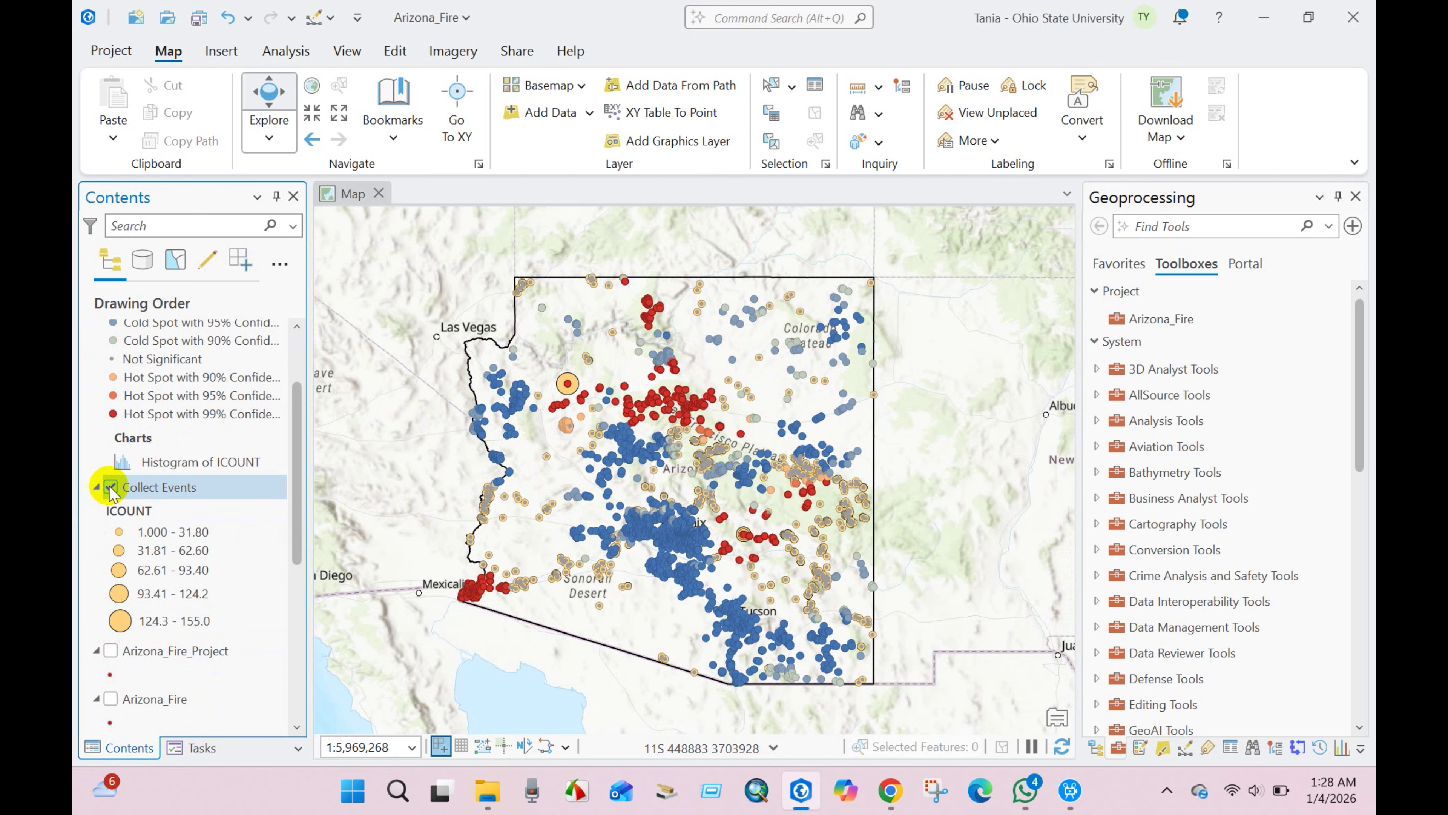
{"action": "scroll", "coordinate": [109, 480], "scroll_direction": "up", "scroll_amount": 2}
{"action": "left_click", "coordinate": [112, 357]}
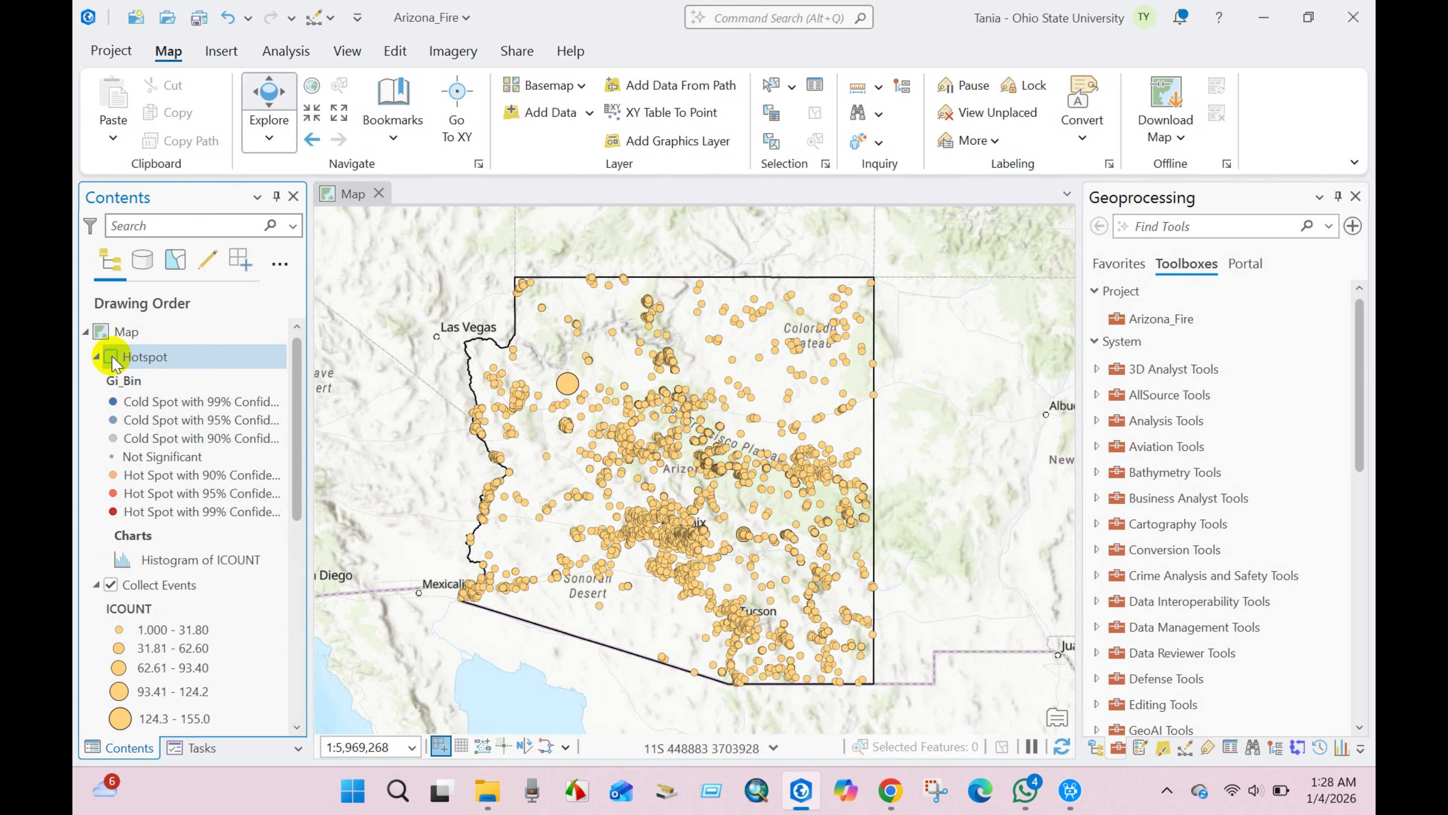
{"action": "left_click", "coordinate": [111, 357]}
{"action": "left_click", "coordinate": [112, 585]}
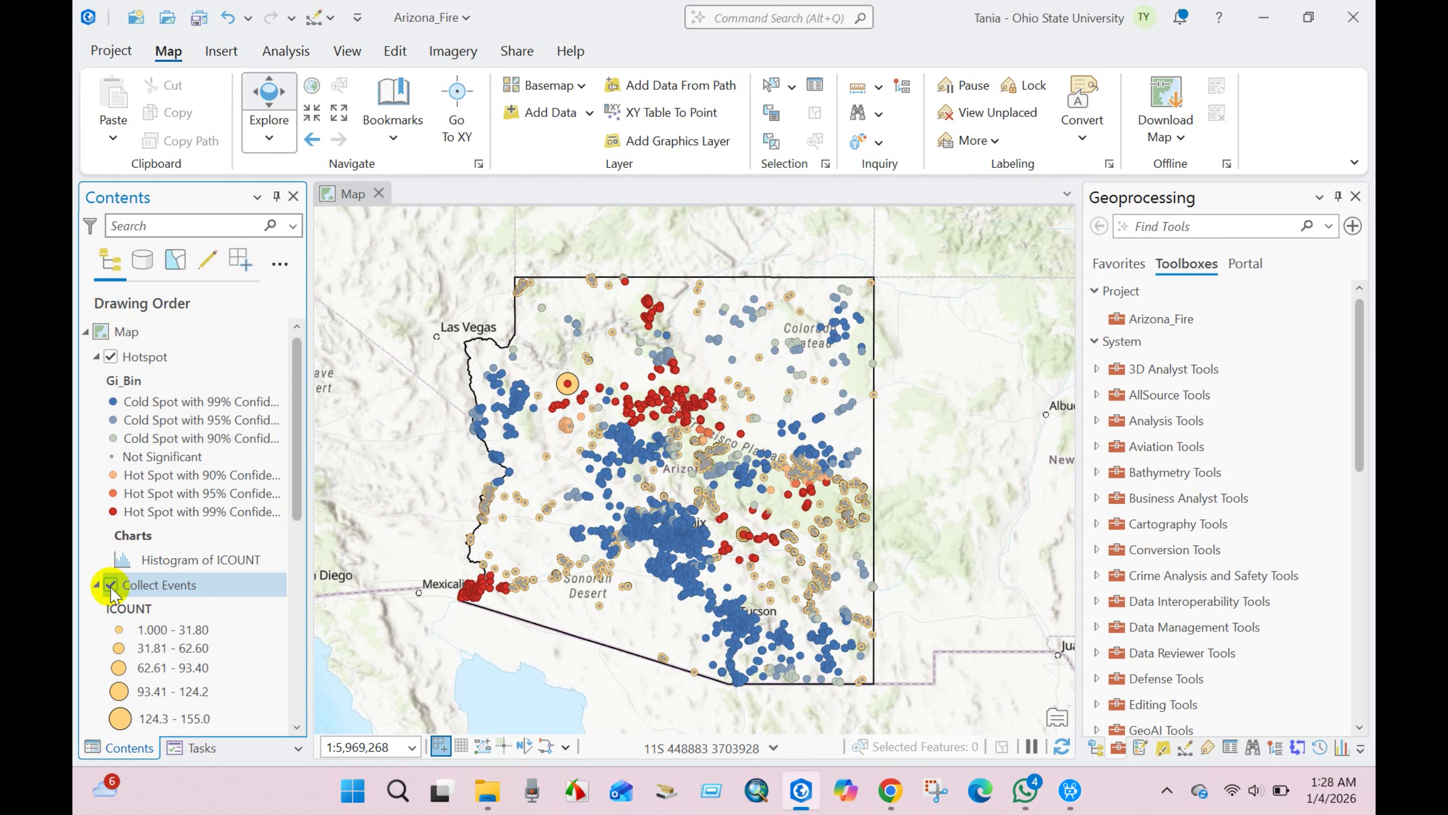
Turn on the IDW_Hotspot raster layer so it displays beneath the Hotspot points.
{"action": "scroll", "coordinate": [137, 591], "scroll_direction": "down", "scroll_amount": 3}
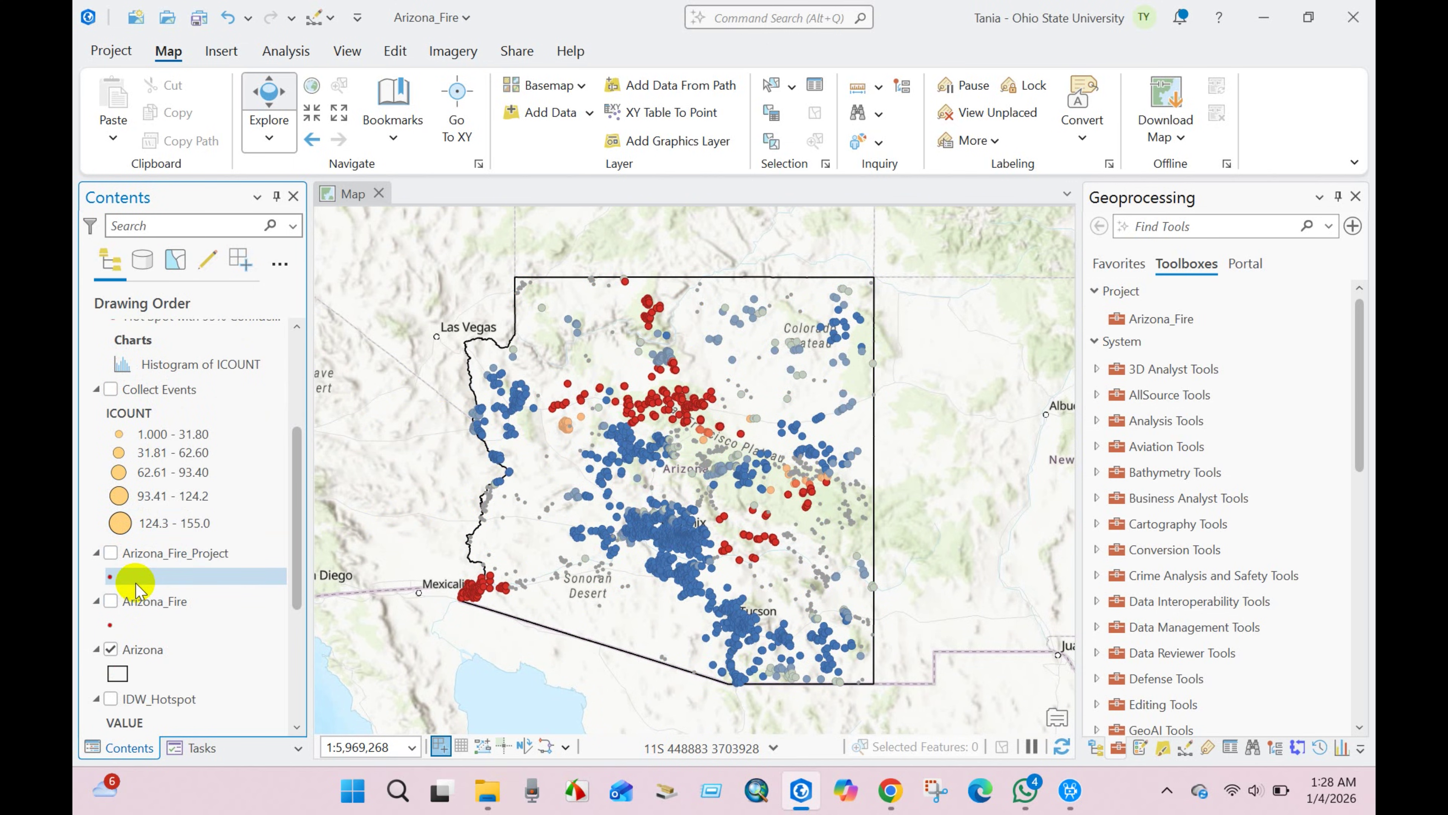
{"action": "scroll", "coordinate": [137, 588], "scroll_direction": "down", "scroll_amount": 1}
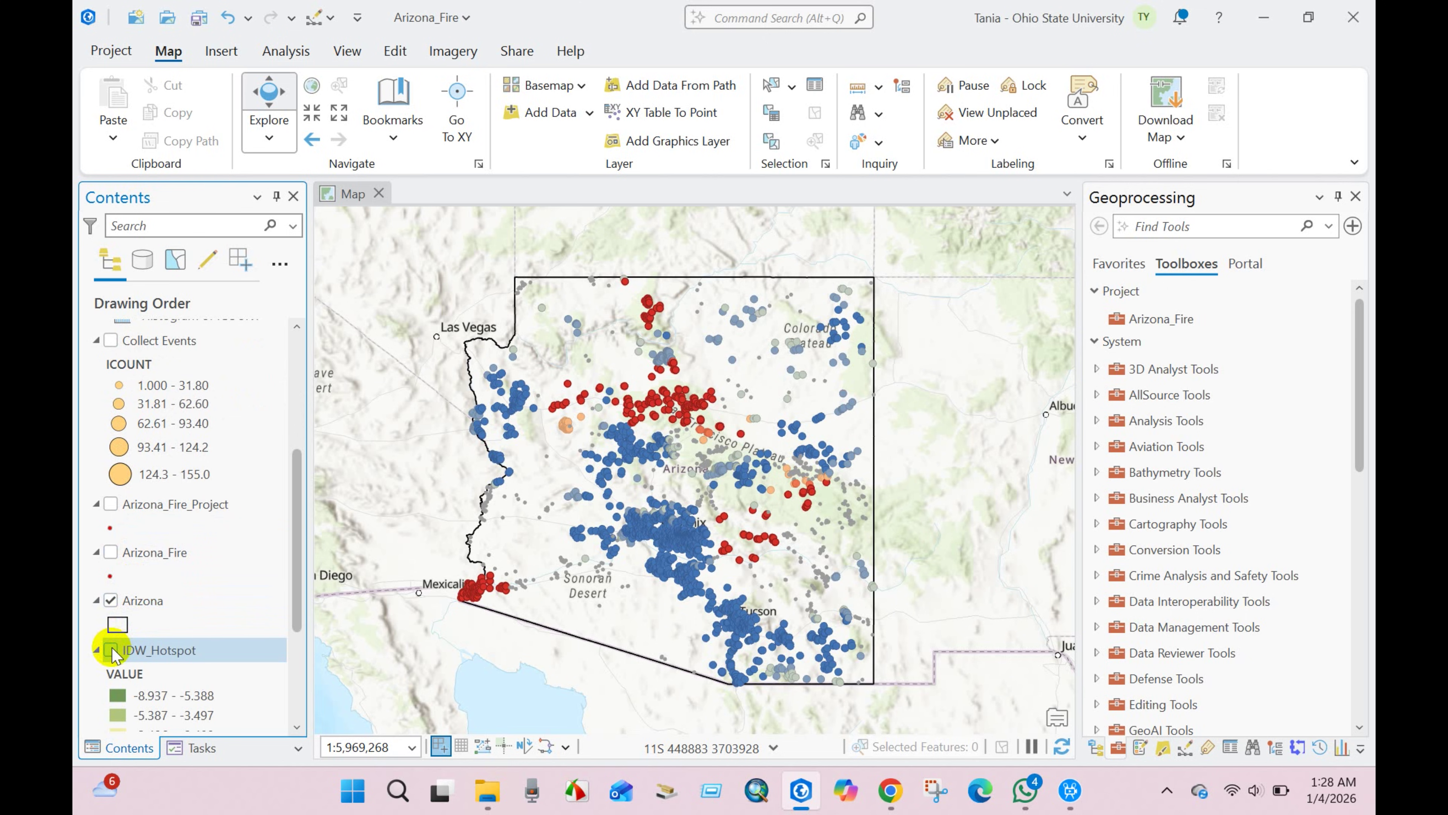
{"action": "scroll", "coordinate": [118, 653], "scroll_direction": "down", "scroll_amount": 3}
{"action": "left_click", "coordinate": [110, 504]}
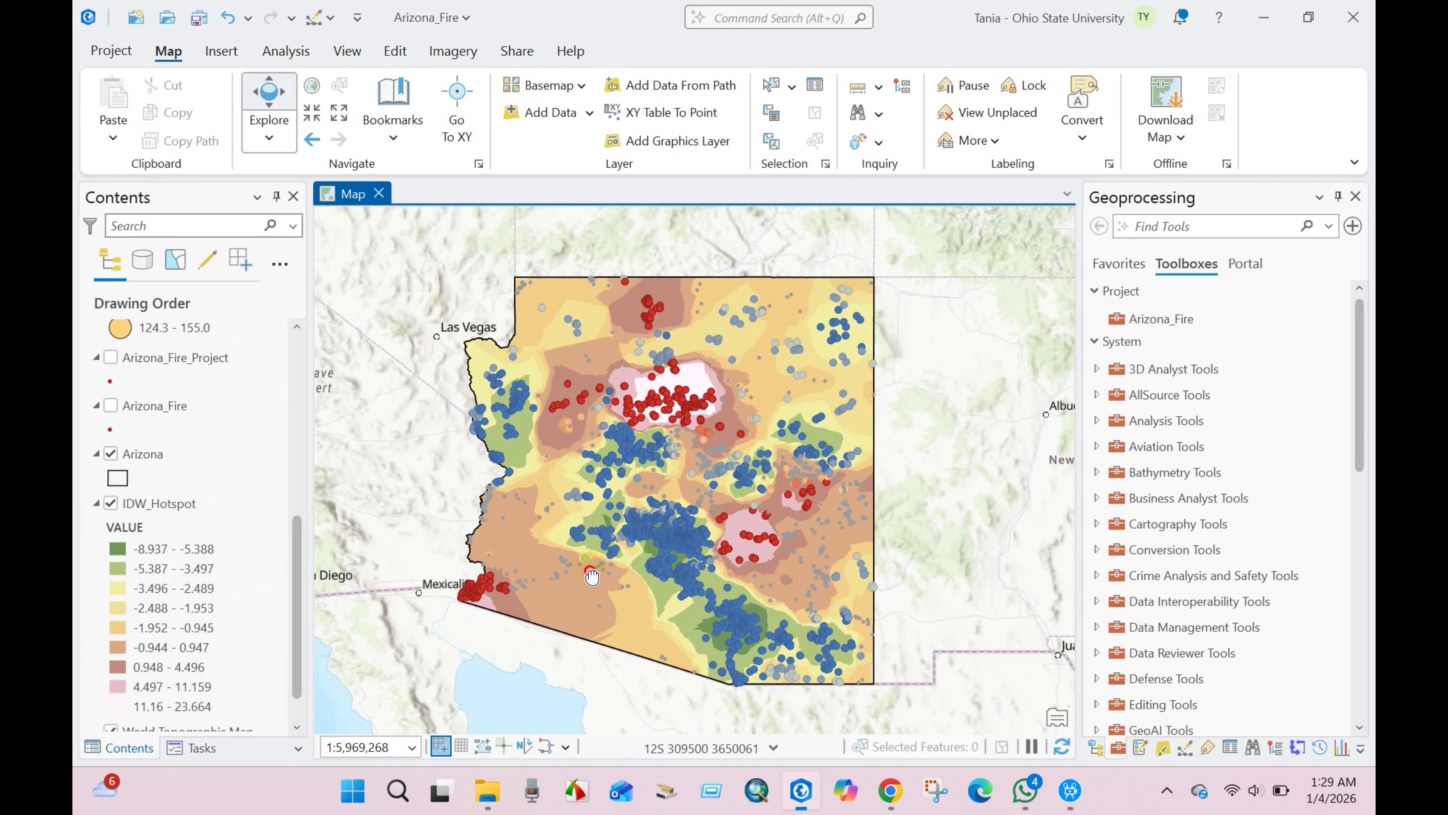
{"action": "left_click_drag", "start_coordinate": [591, 576], "coordinate": [600, 593]}
{"action": "scroll", "coordinate": [174, 562], "scroll_direction": "down", "scroll_amount": 1}
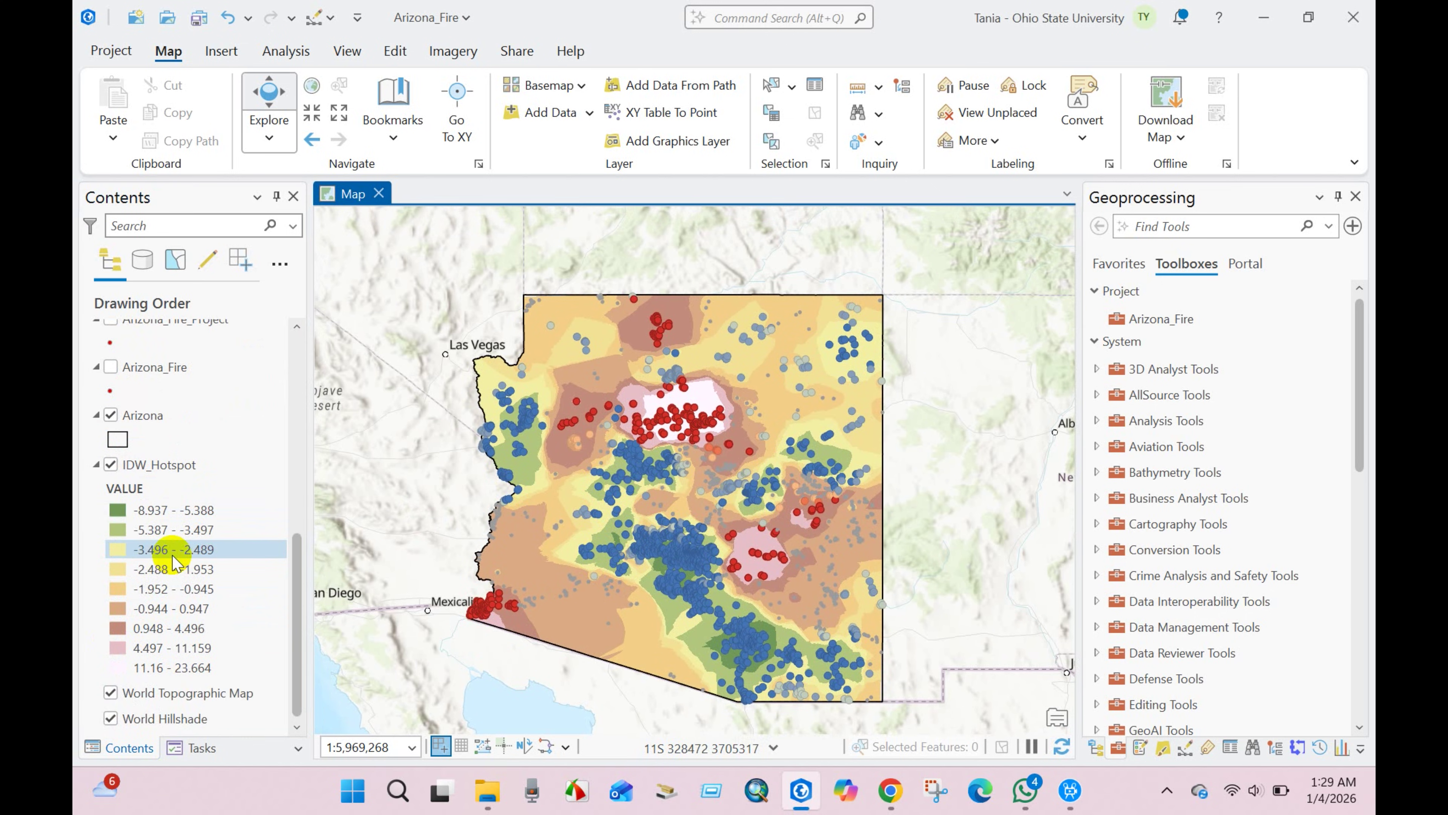
Inspect the IDW_Hotspot surface without the Hotspot points, redisplay the points, and examine how they overlap across central Arizona.
{"action": "scroll", "coordinate": [171, 556], "scroll_direction": "up", "scroll_amount": 10}
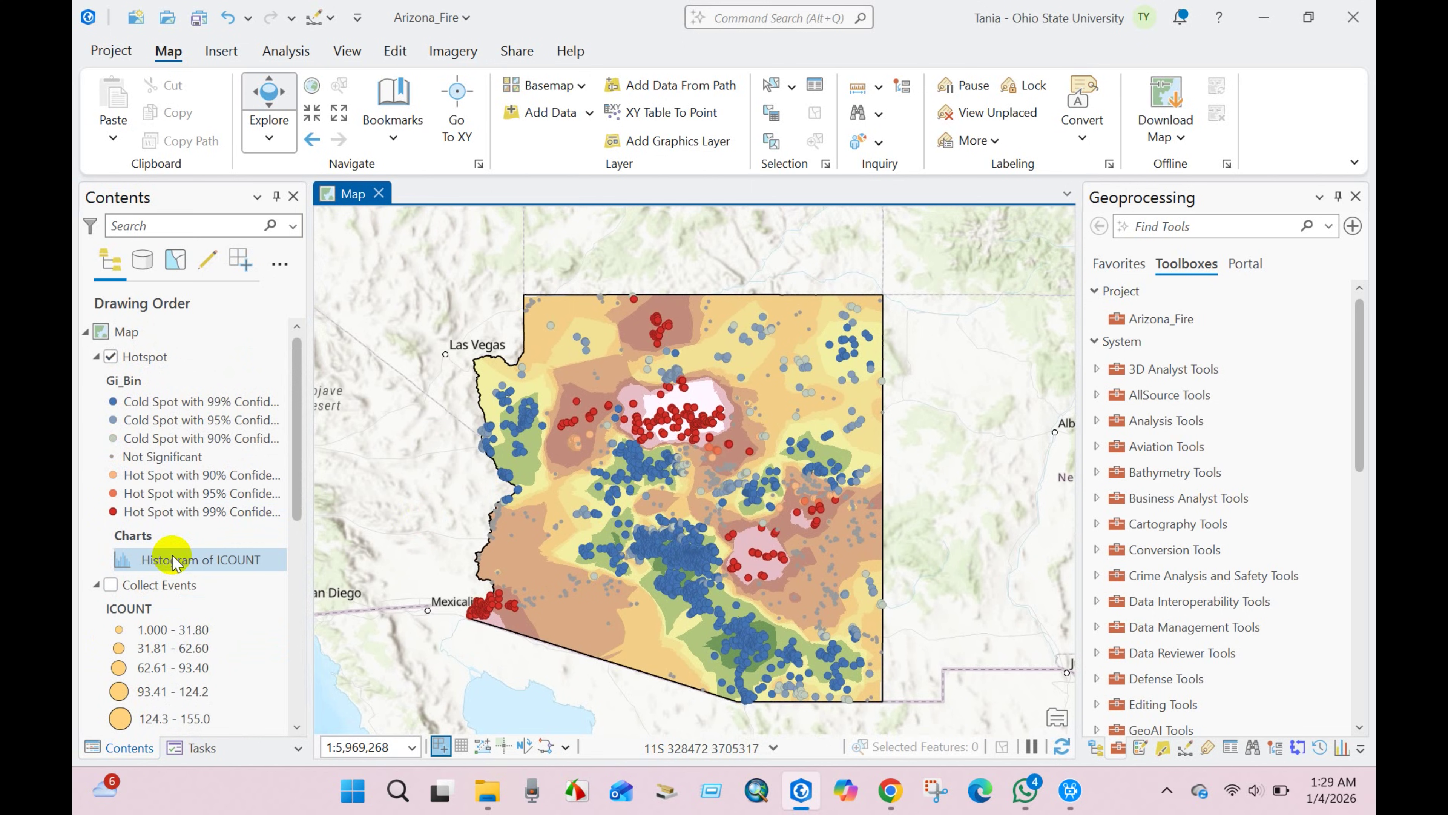
{"action": "left_click", "coordinate": [110, 357]}
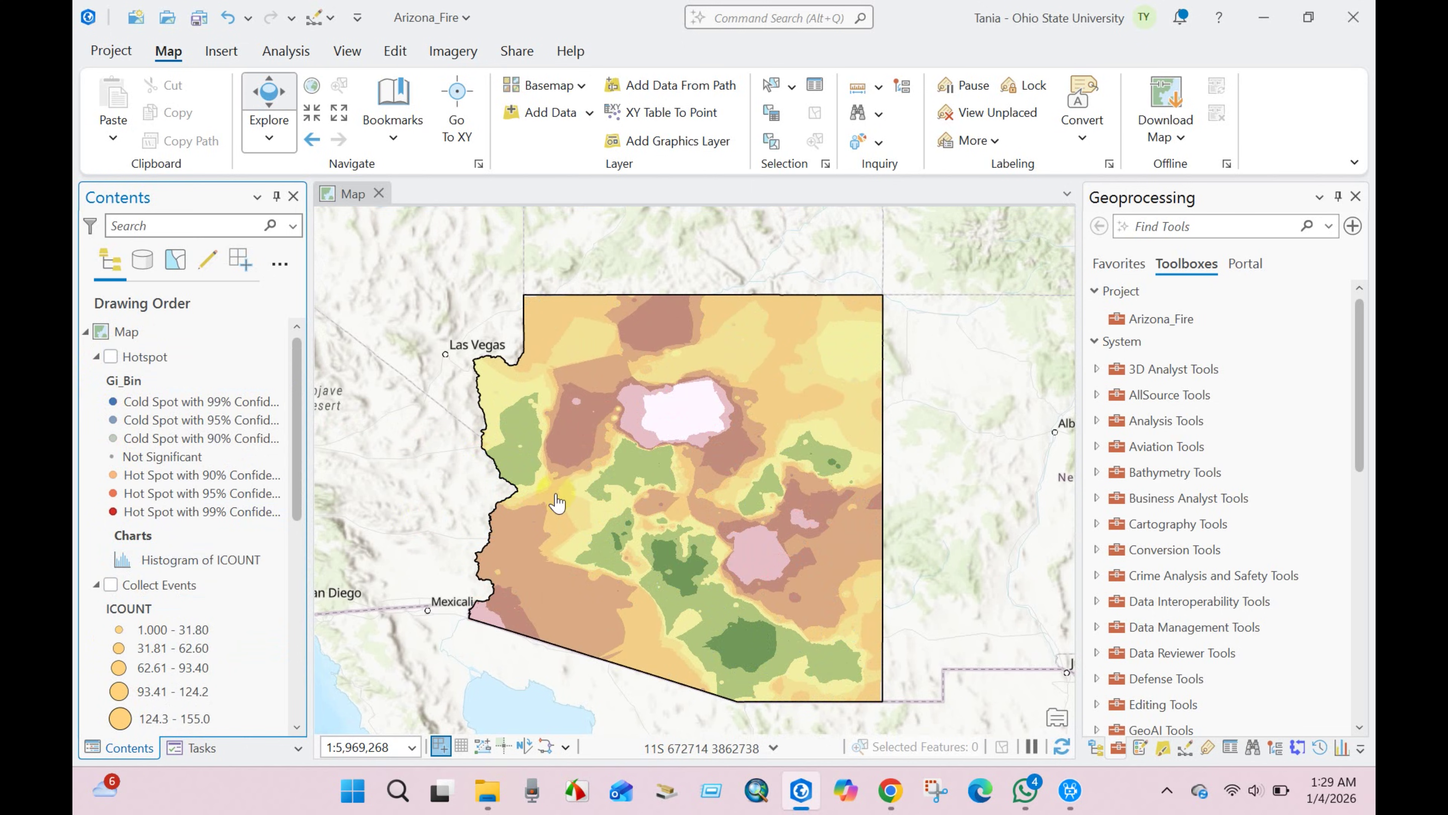
{"action": "left_click_drag", "start_coordinate": [591, 505], "coordinate": [598, 511]}
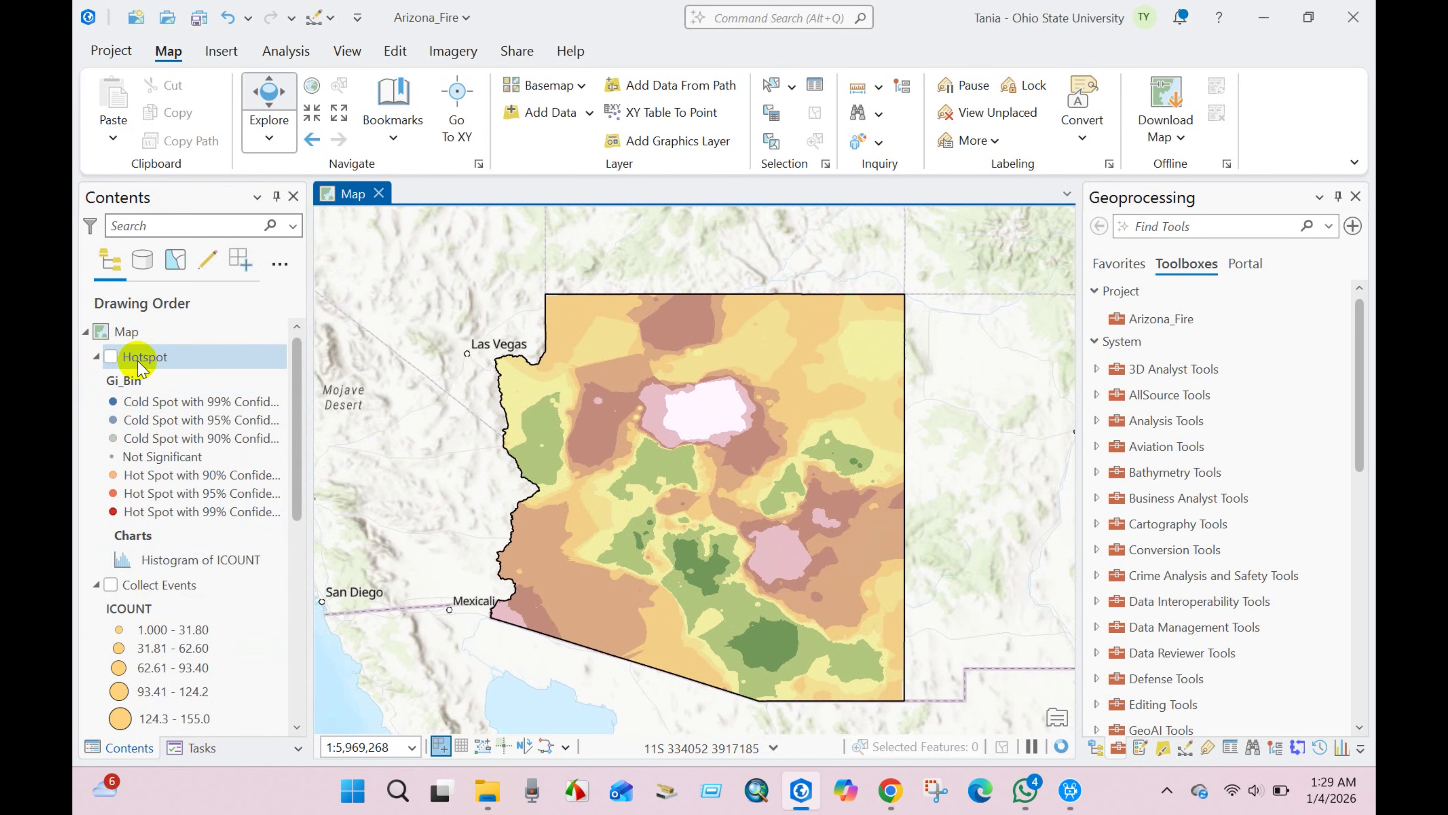
{"action": "left_click", "coordinate": [111, 356]}
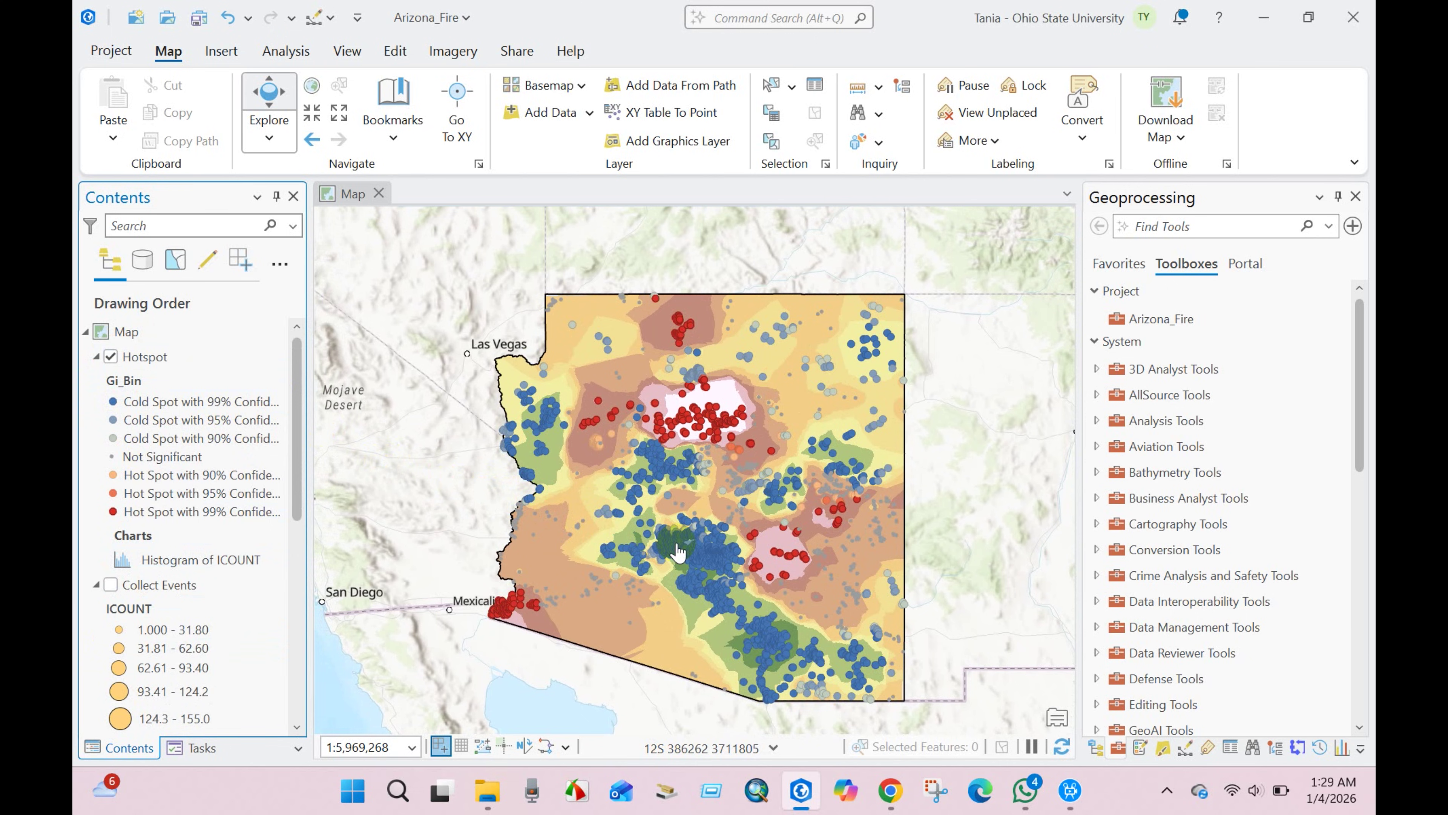
{"action": "scroll", "coordinate": [677, 552], "scroll_direction": "up", "scroll_amount": 2}
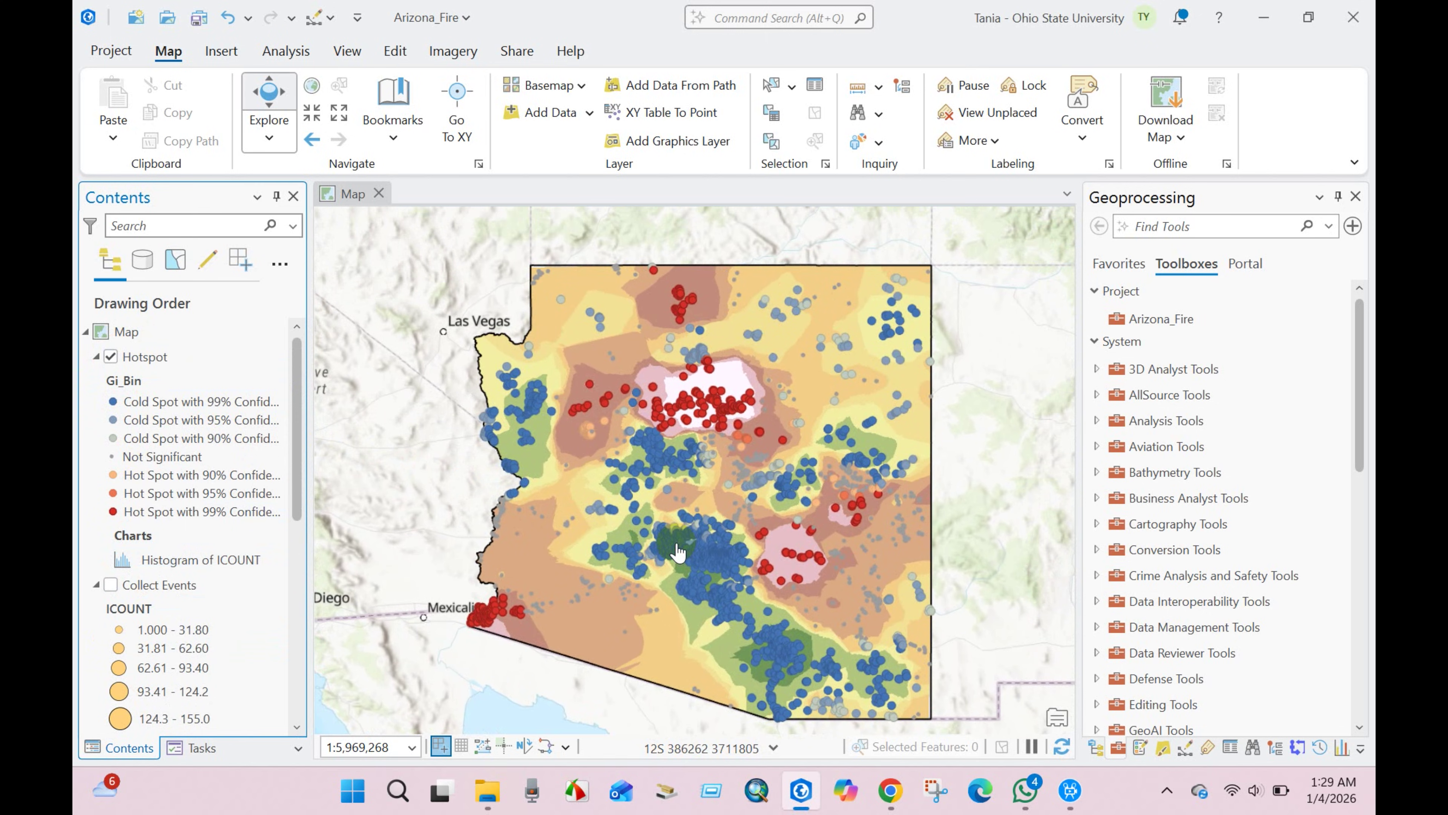
{"action": "scroll", "coordinate": [677, 552], "scroll_direction": "up", "scroll_amount": 2}
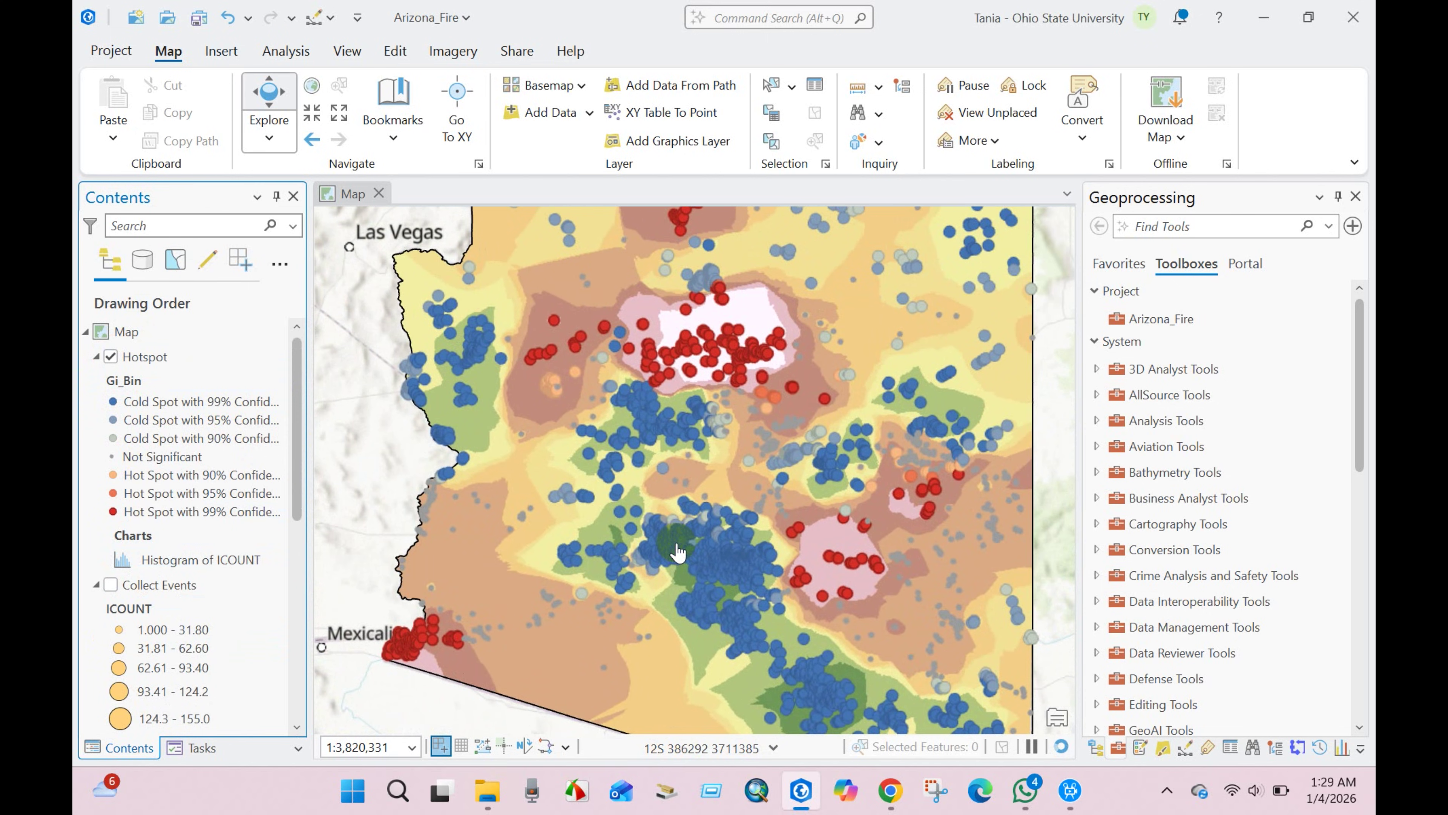
{"action": "scroll", "coordinate": [678, 552], "scroll_direction": "down", "scroll_amount": 2}
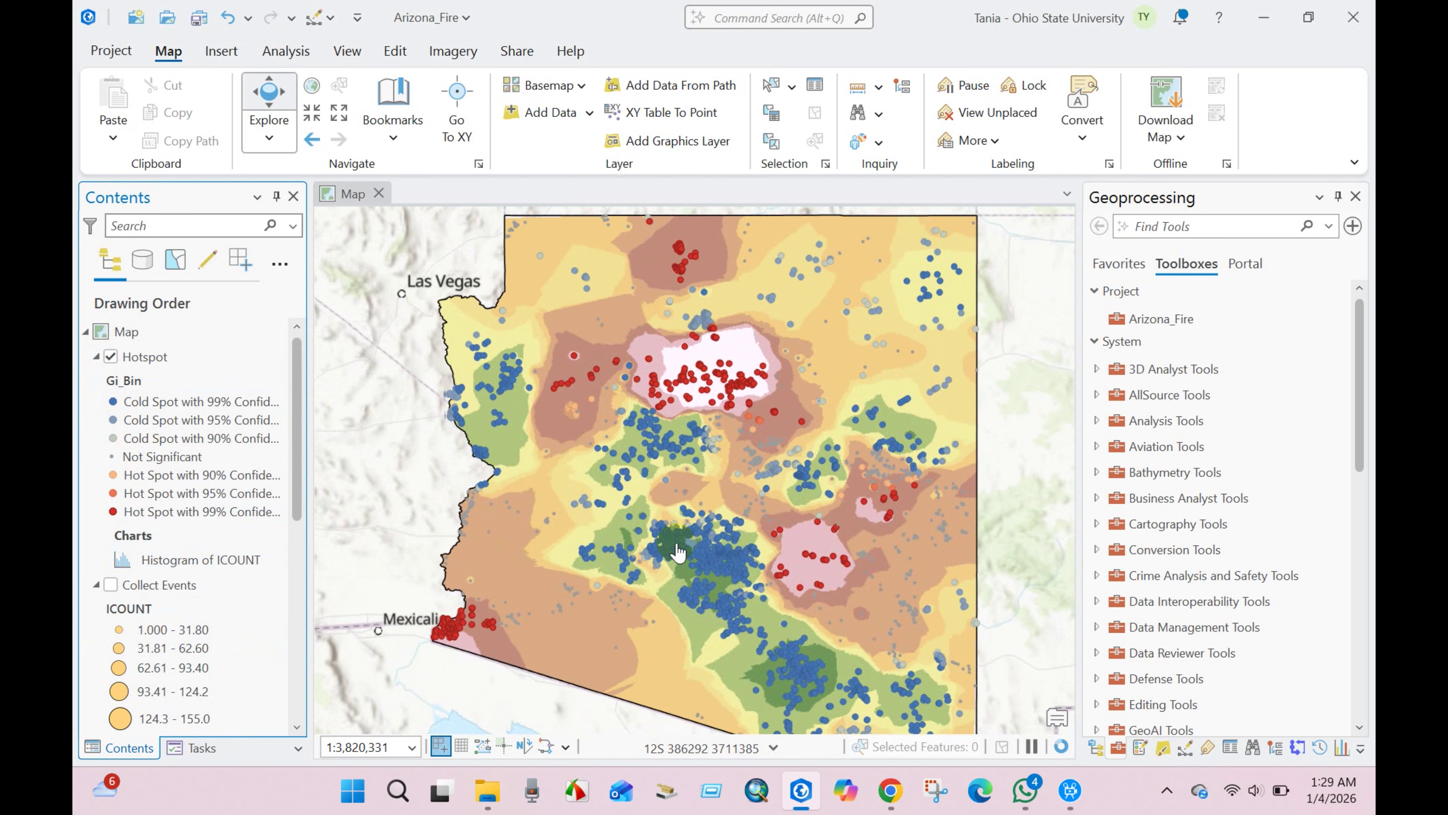
{"action": "scroll", "coordinate": [678, 552], "scroll_direction": "down", "scroll_amount": 1}
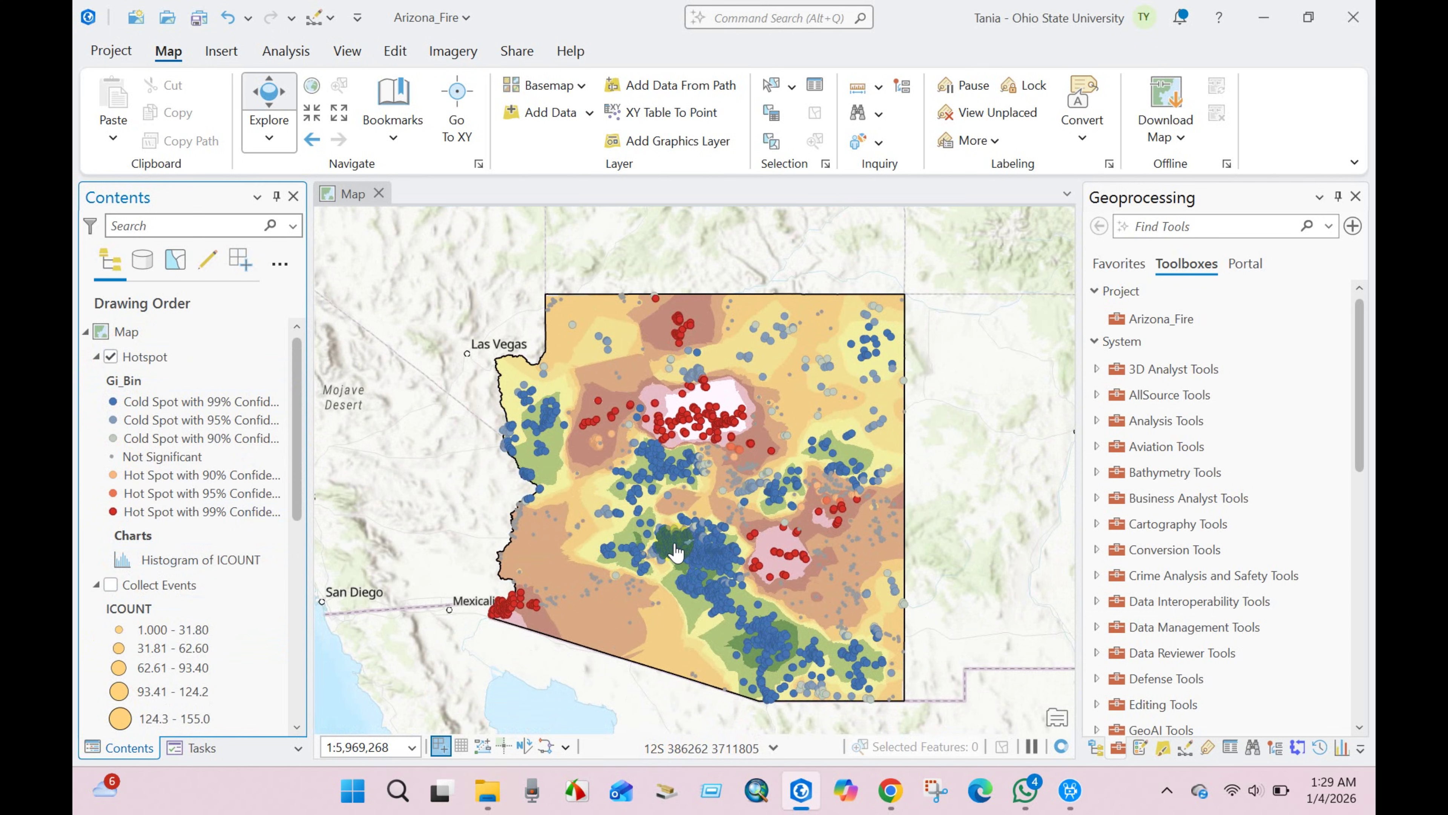
{"action": "left_click", "coordinate": [638, 550]}
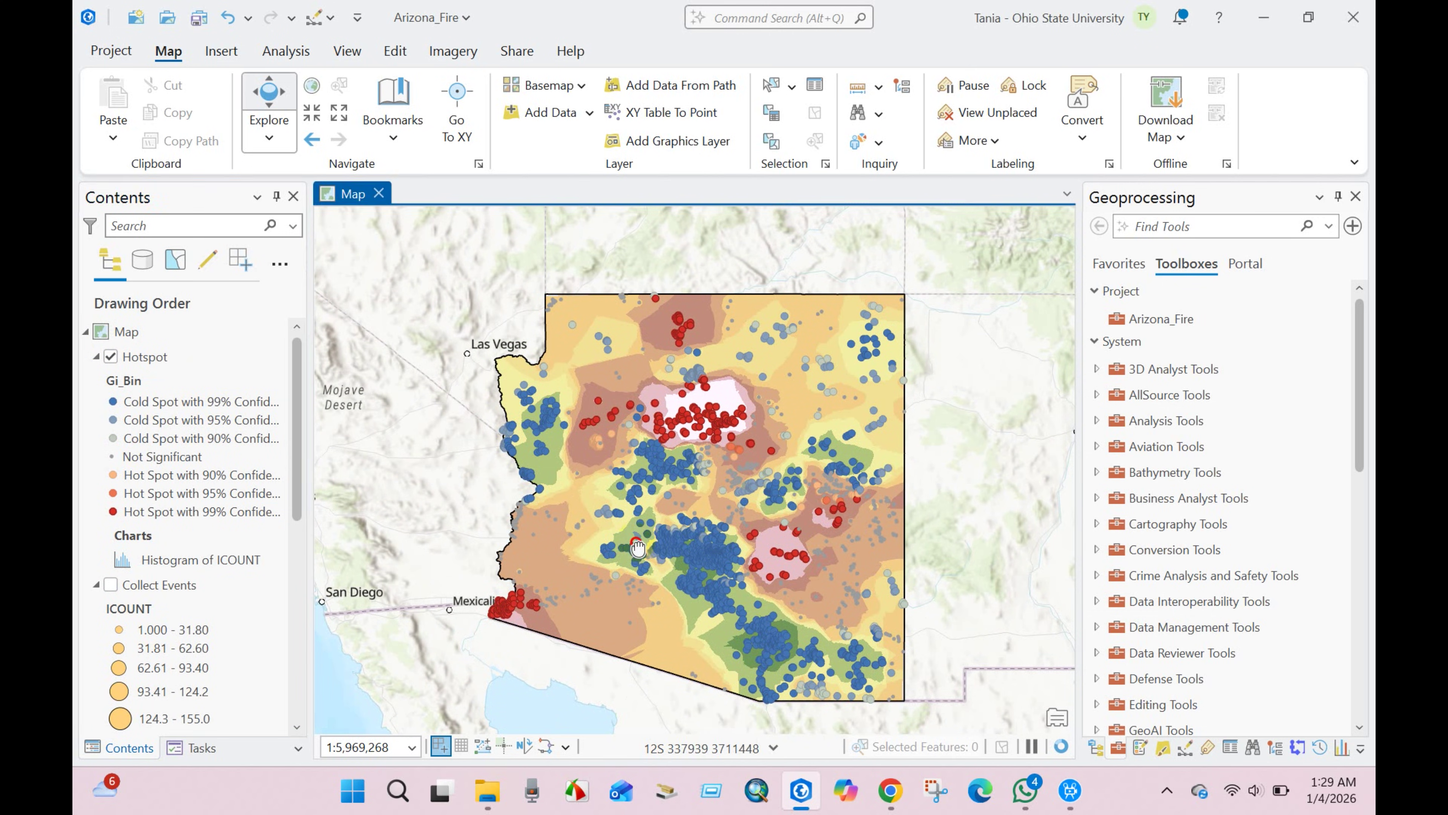
{"action": "left_click_drag", "start_coordinate": [635, 546], "coordinate": [631, 538]}
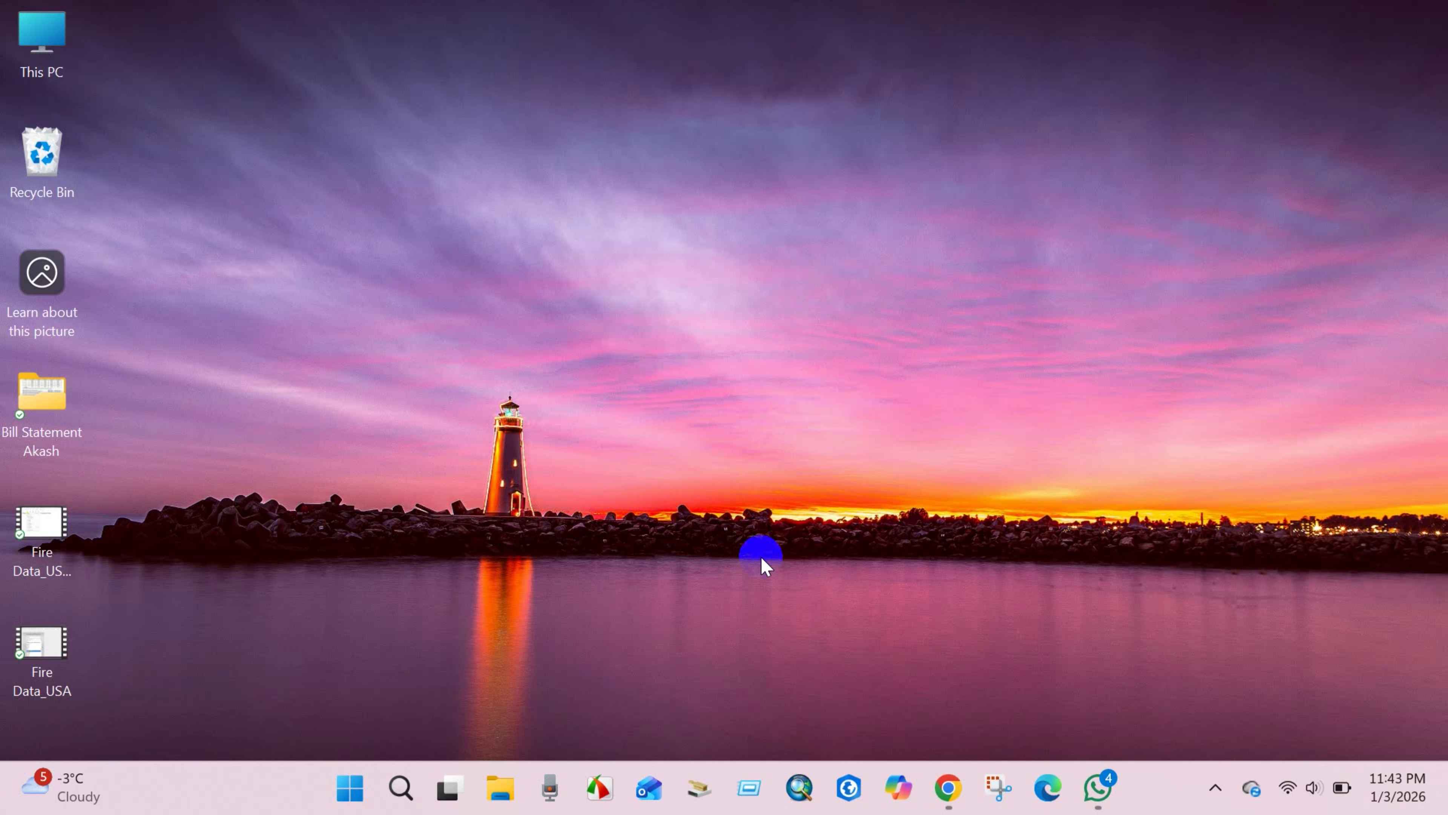
Launch ArcGIS Pro and create a map project named Arizona_Fire in the default location with its own folder.
{"action": "left_click", "coordinate": [849, 787]}
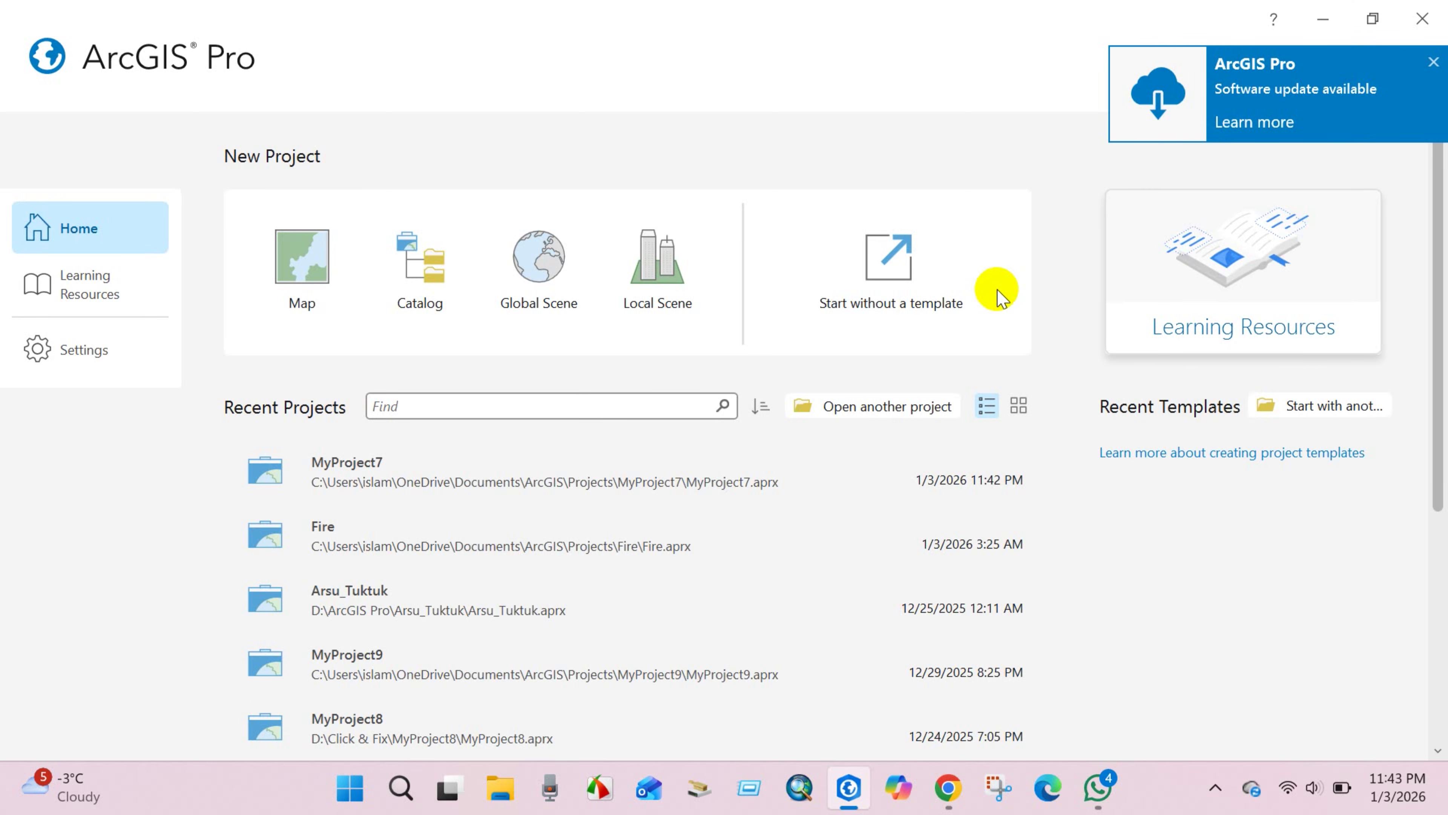
{"action": "left_click", "coordinate": [298, 272]}
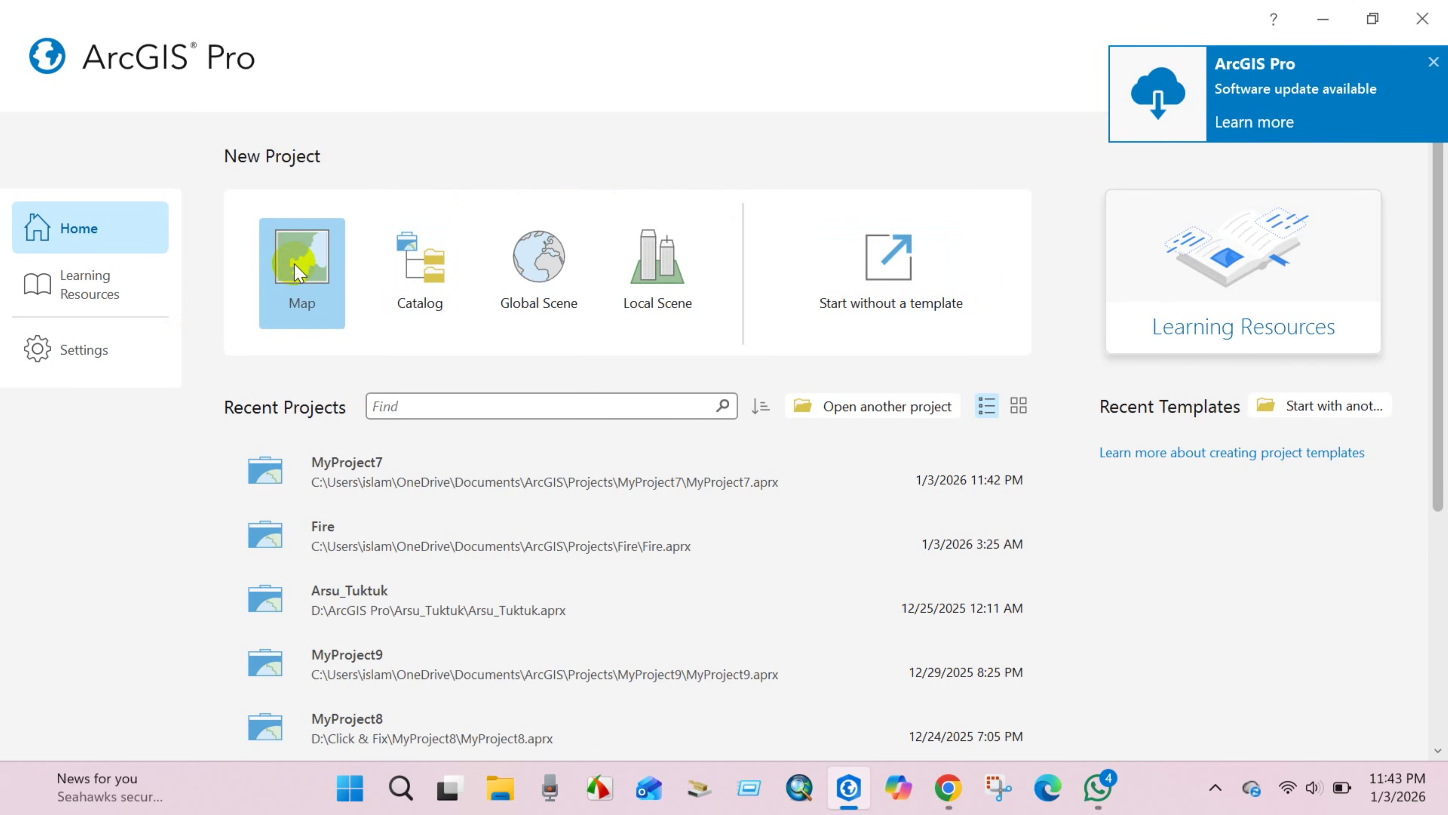
{"action": "left_click", "coordinate": [524, 305]}
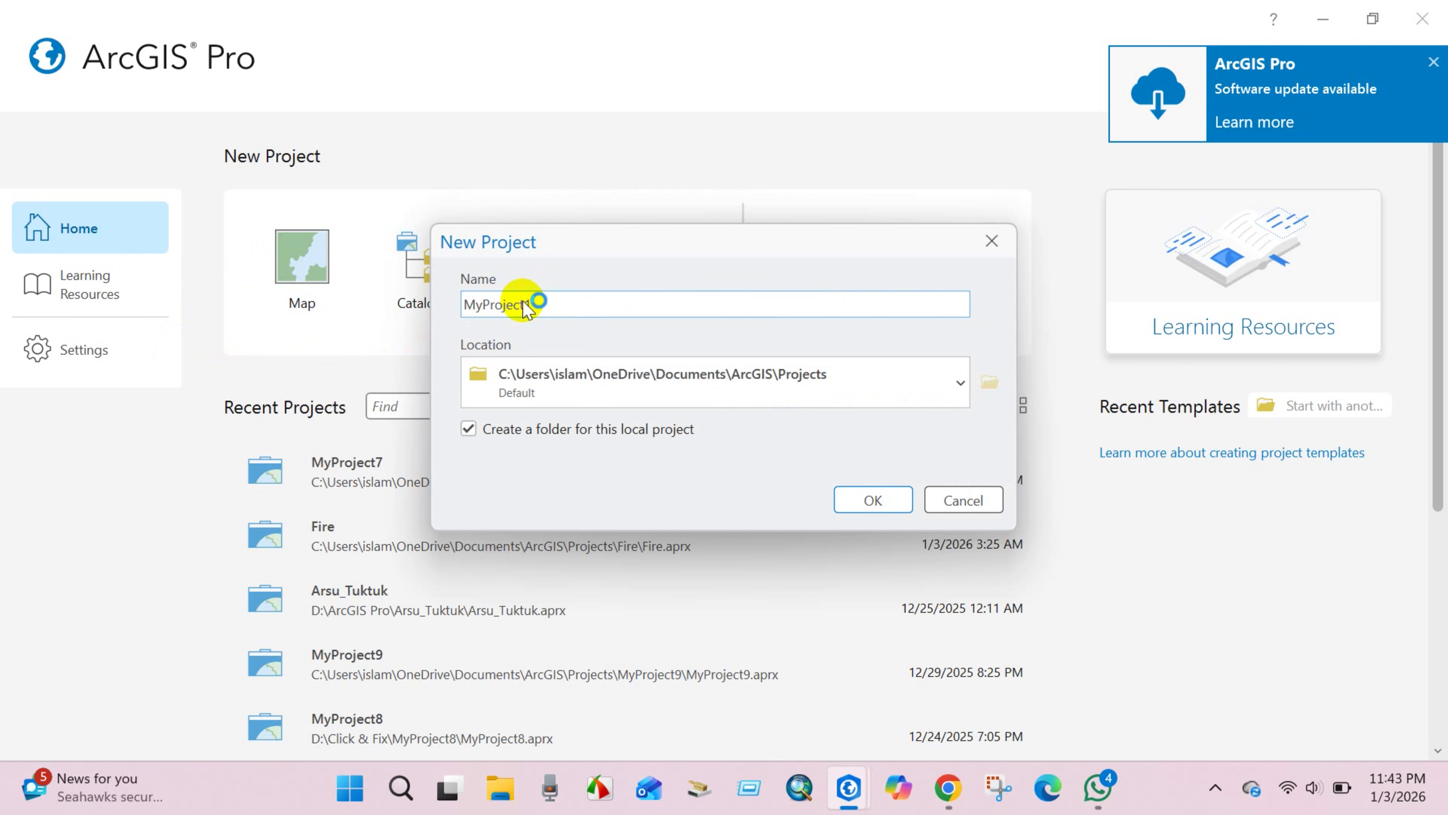
{"action": "double_click", "coordinate": [524, 305]}
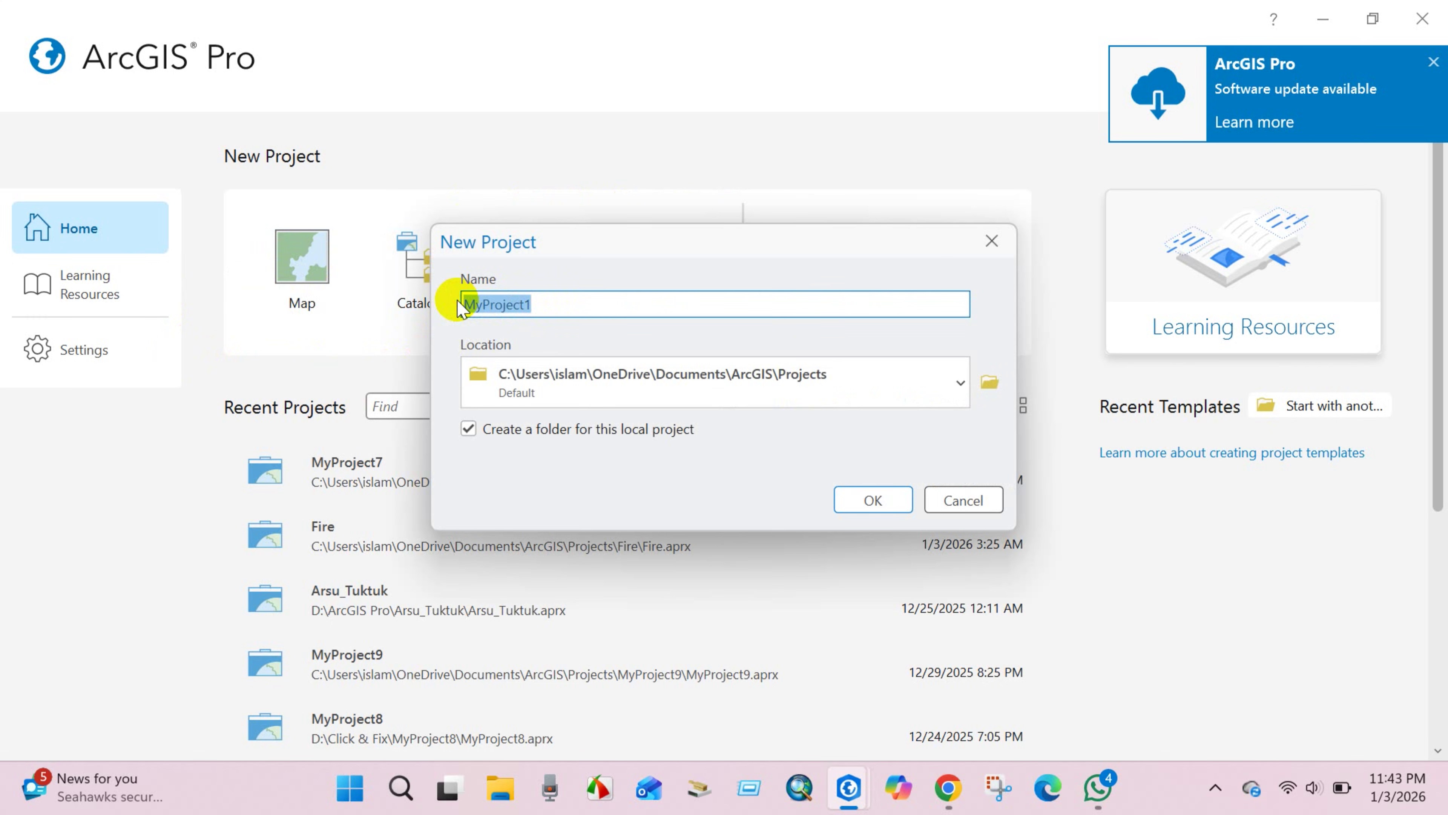
{"action": "type", "text": "Ari"}
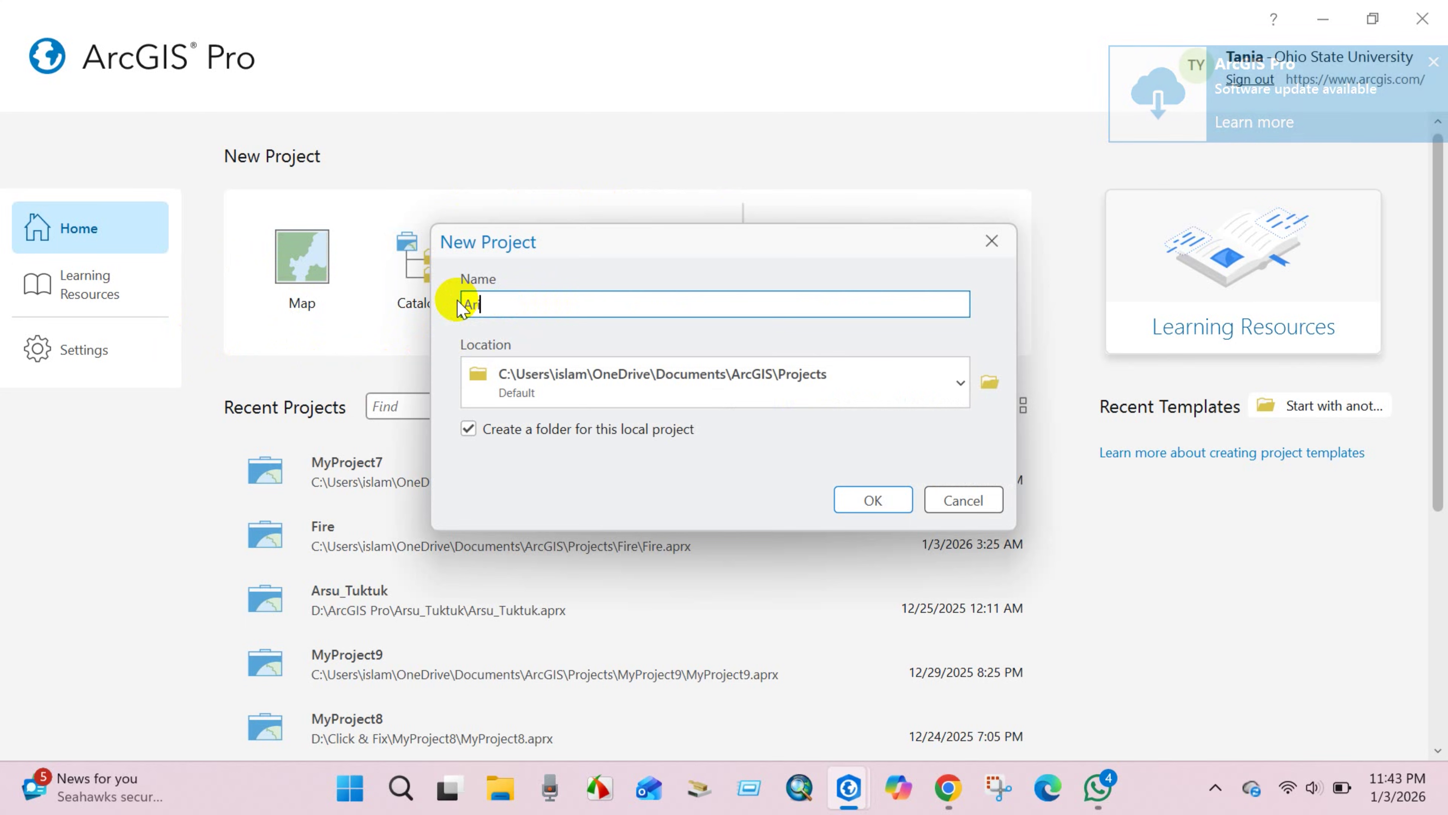
{"action": "type", "text": "zona_Fire"}
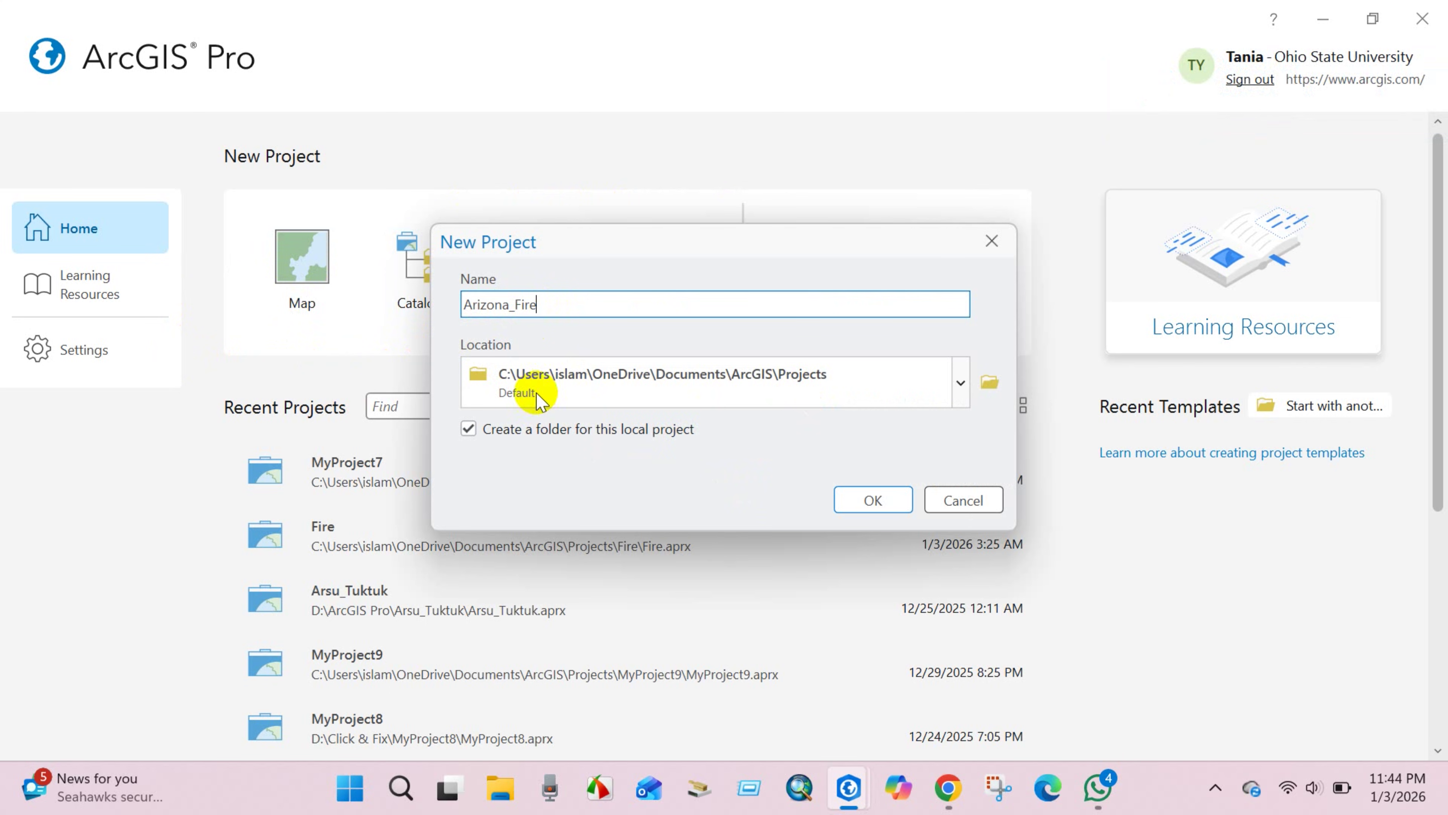
{"action": "left_click", "coordinate": [862, 498]}
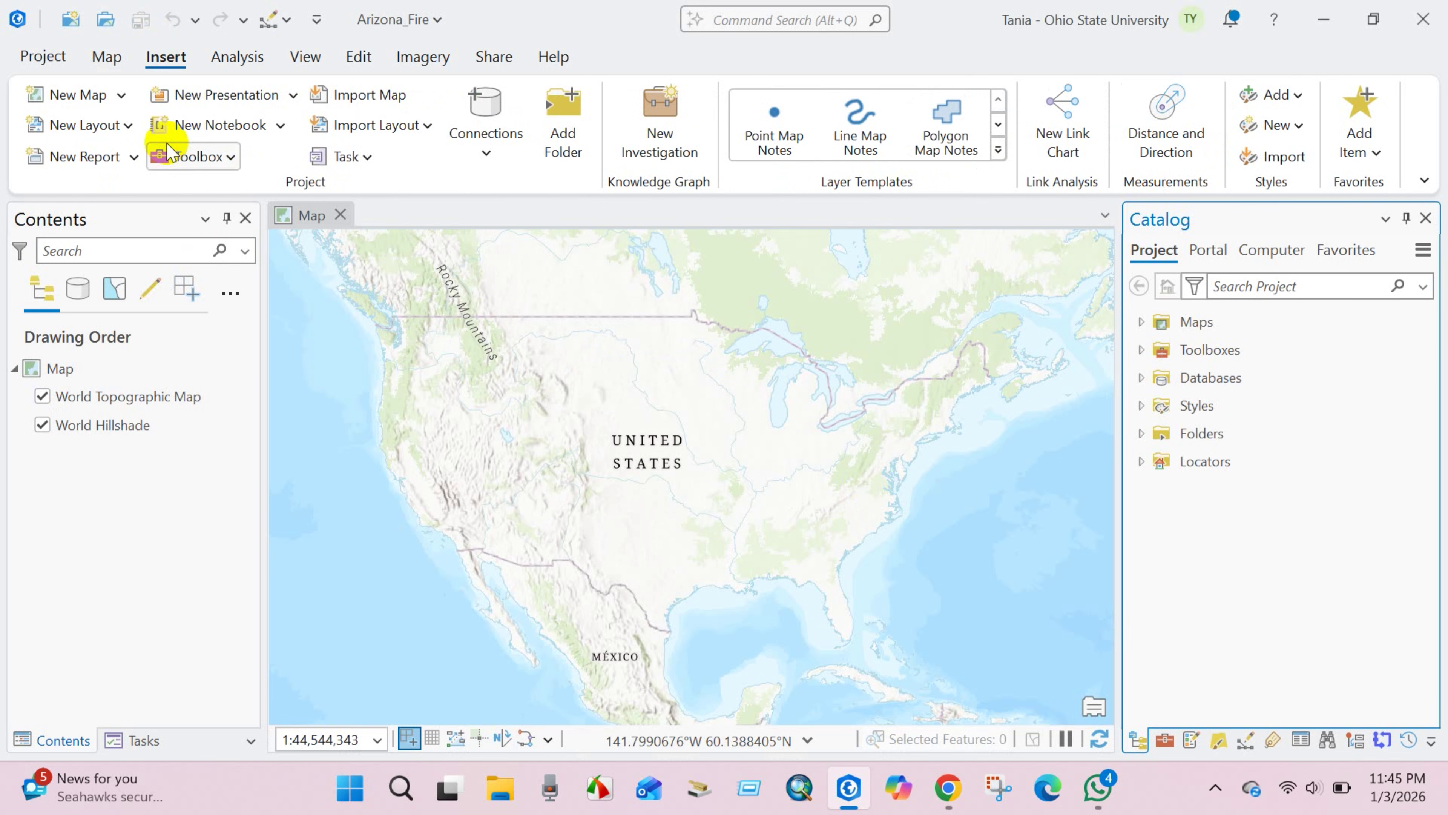
Add the Arizona_Fire.shp point shapefile from the Arizona folder to the map.
{"action": "left_click", "coordinate": [111, 57]}
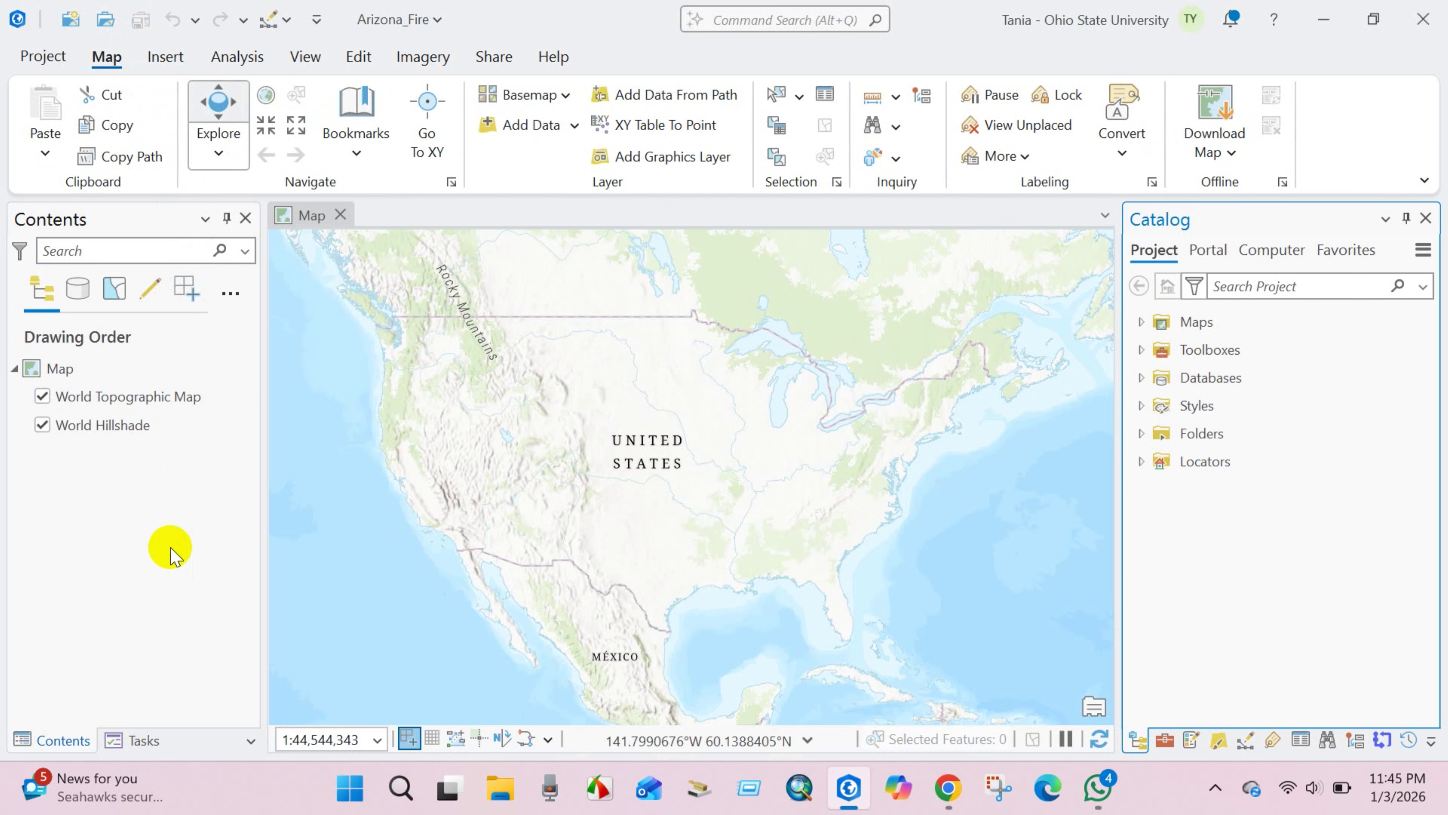
{"action": "left_click", "coordinate": [514, 125]}
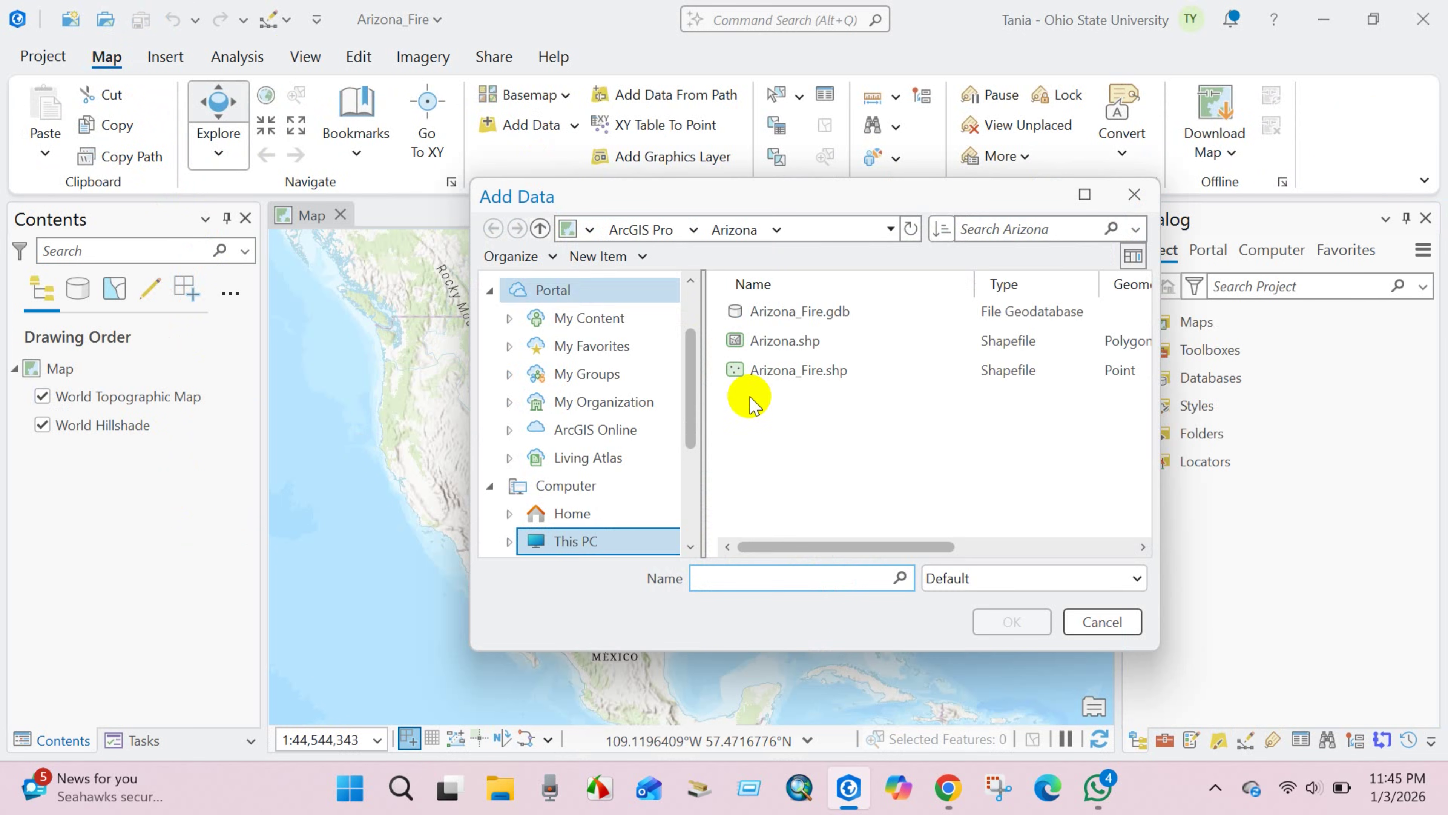
{"action": "left_click", "coordinate": [783, 376]}
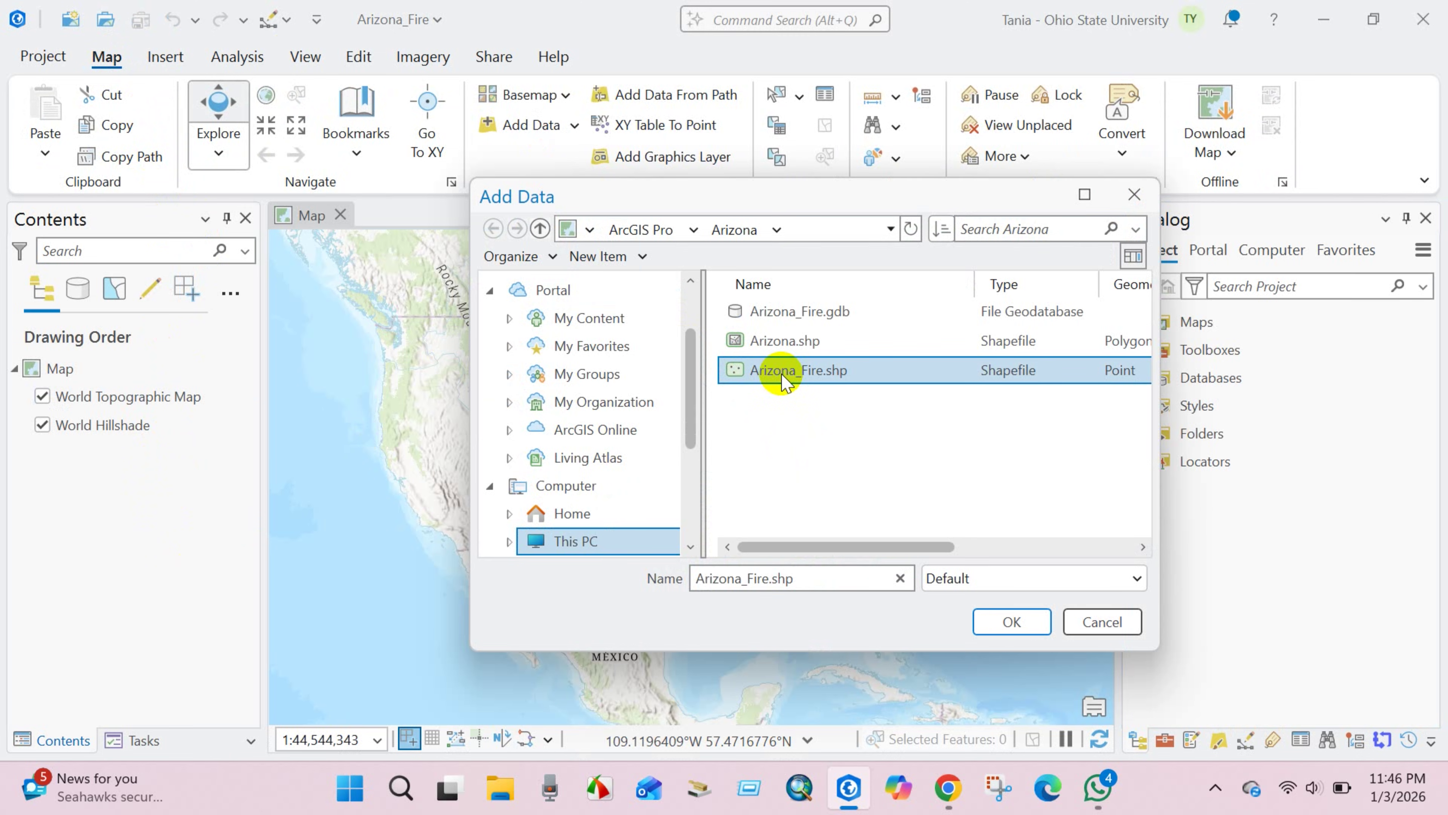
{"action": "left_click", "coordinate": [1010, 622]}
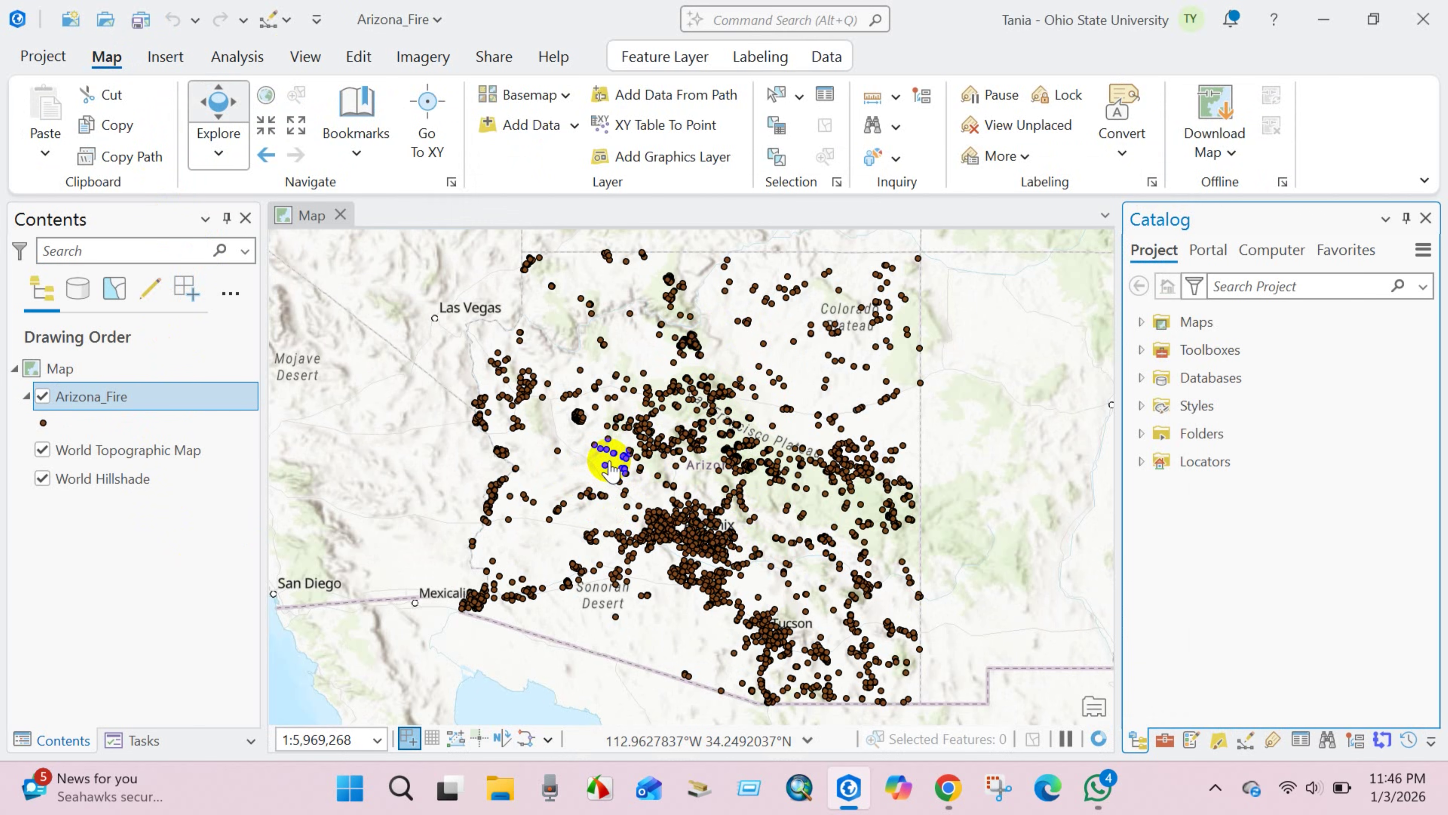
Add the Arizona.shp boundary shapefile to the map and symbolize it as an unfilled black outline.
{"action": "left_click", "coordinate": [523, 125]}
{"action": "left_click", "coordinate": [775, 341]}
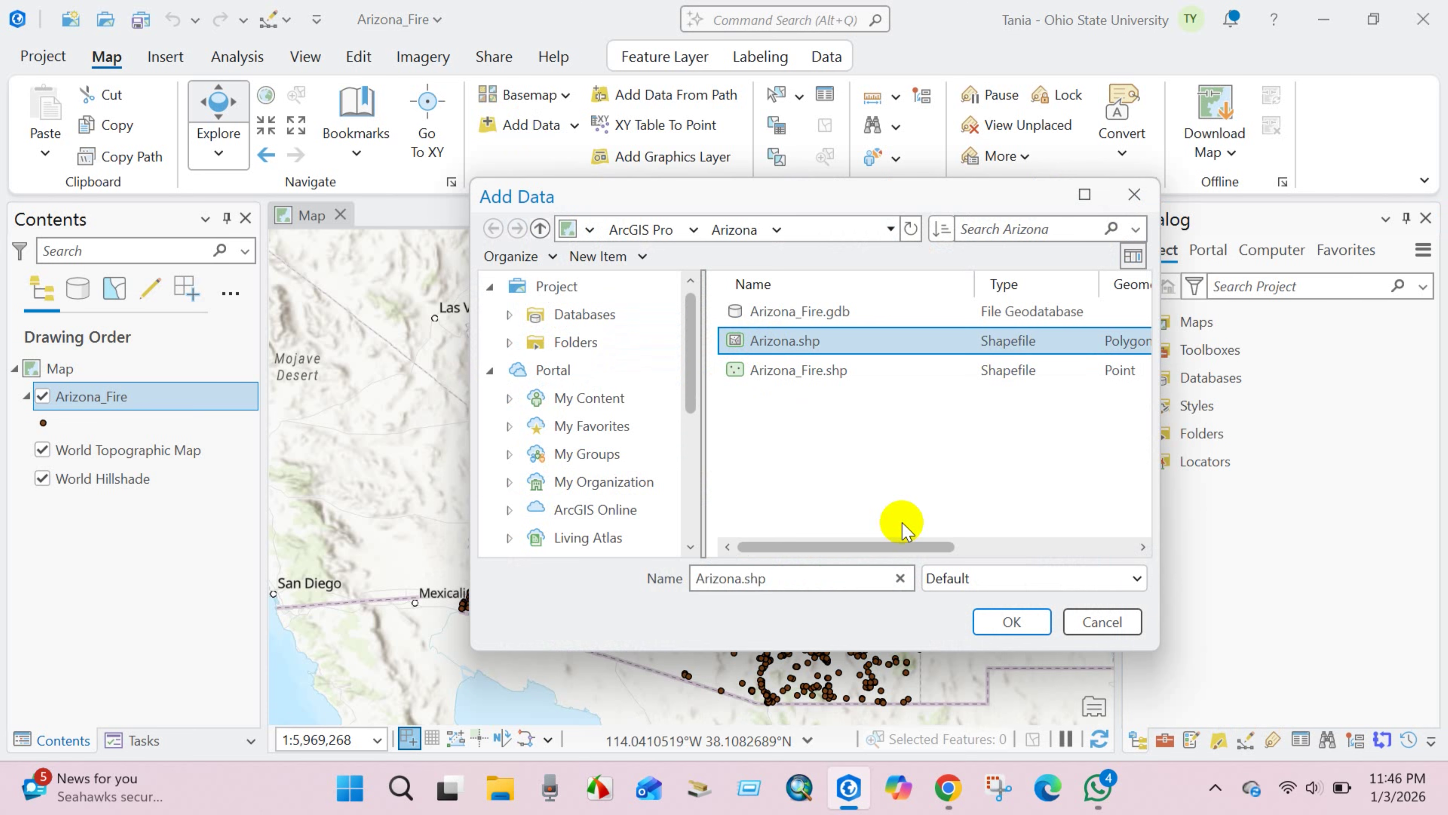
{"action": "left_click", "coordinate": [1012, 621]}
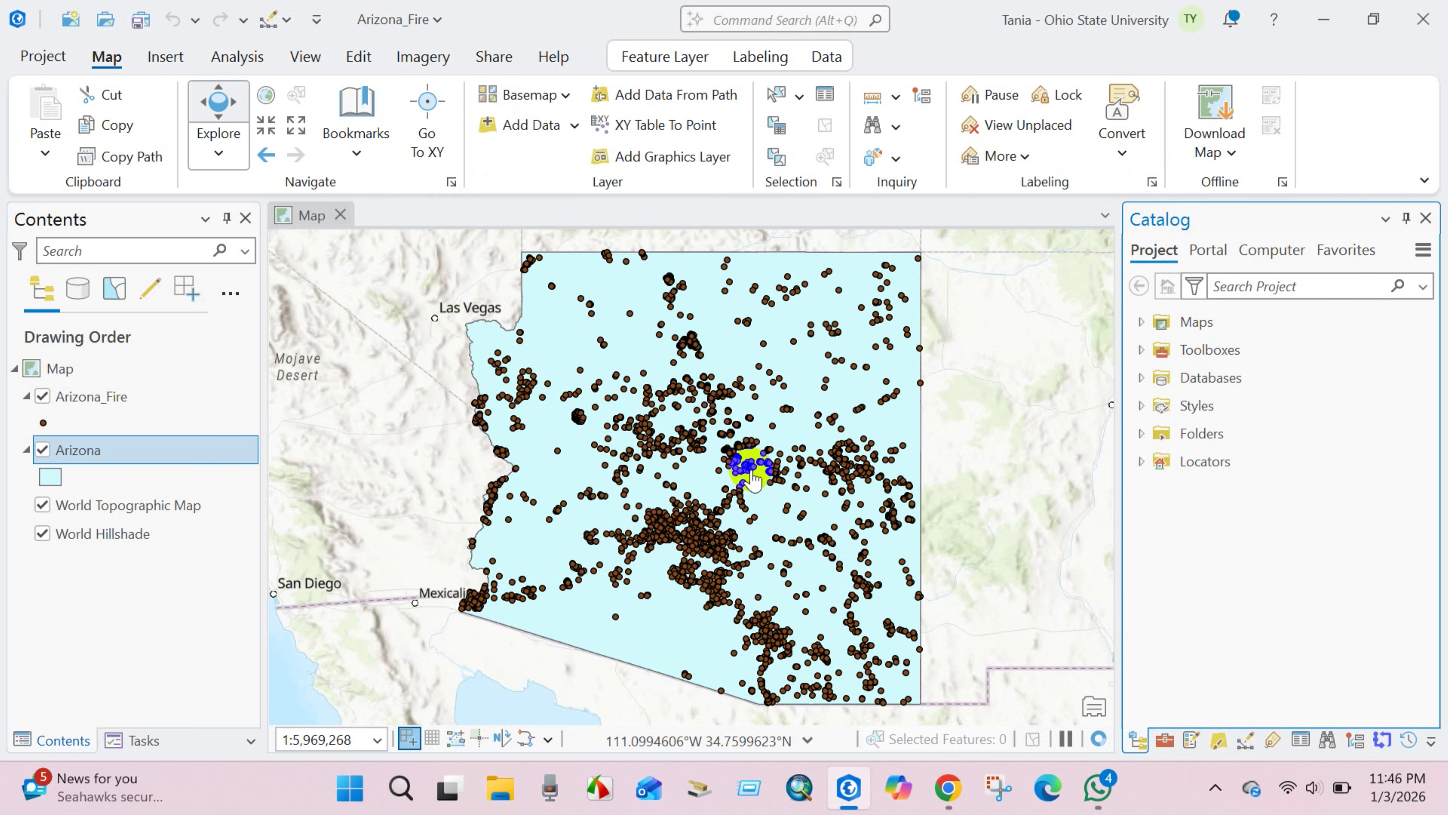
{"action": "left_click", "coordinate": [51, 478]}
{"action": "left_click", "coordinate": [1179, 456]}
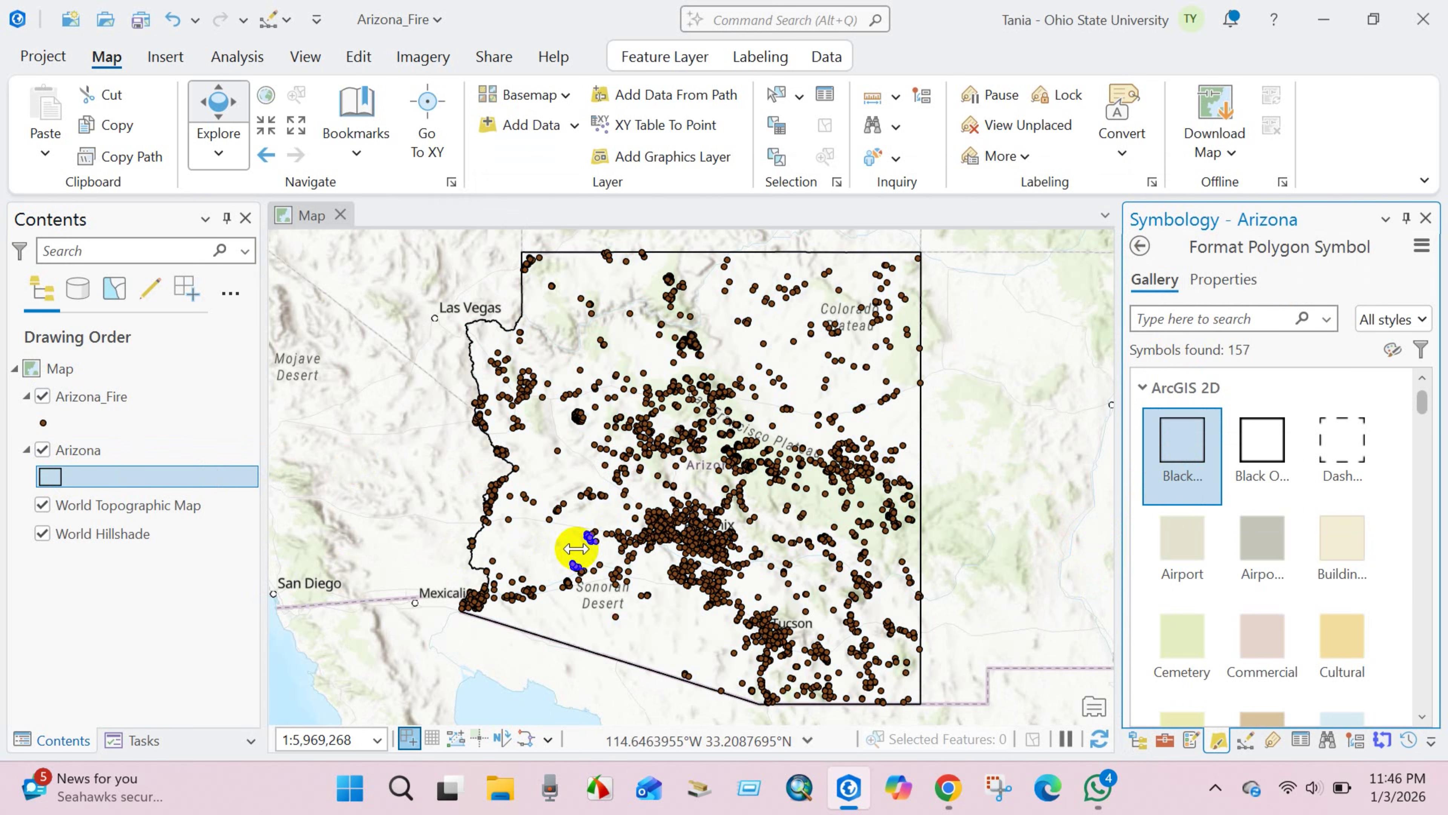
Symbolize the Arizona_Fire points with the red Circle 3 gallery symbol.
{"action": "scroll", "coordinate": [721, 524], "scroll_direction": "up", "scroll_amount": 2}
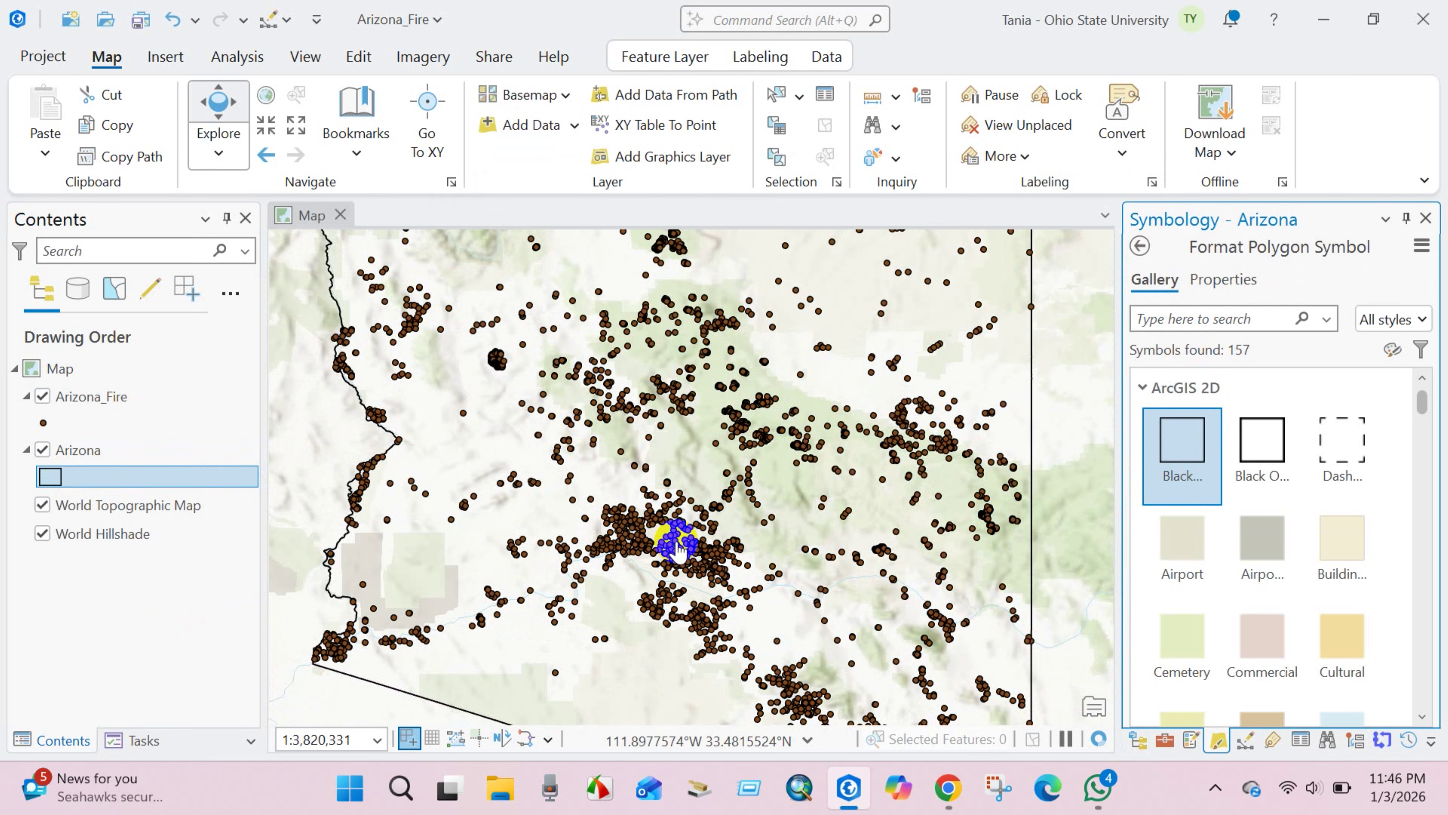
{"action": "scroll", "coordinate": [702, 527], "scroll_direction": "down", "scroll_amount": 2}
{"action": "left_click", "coordinate": [43, 422]}
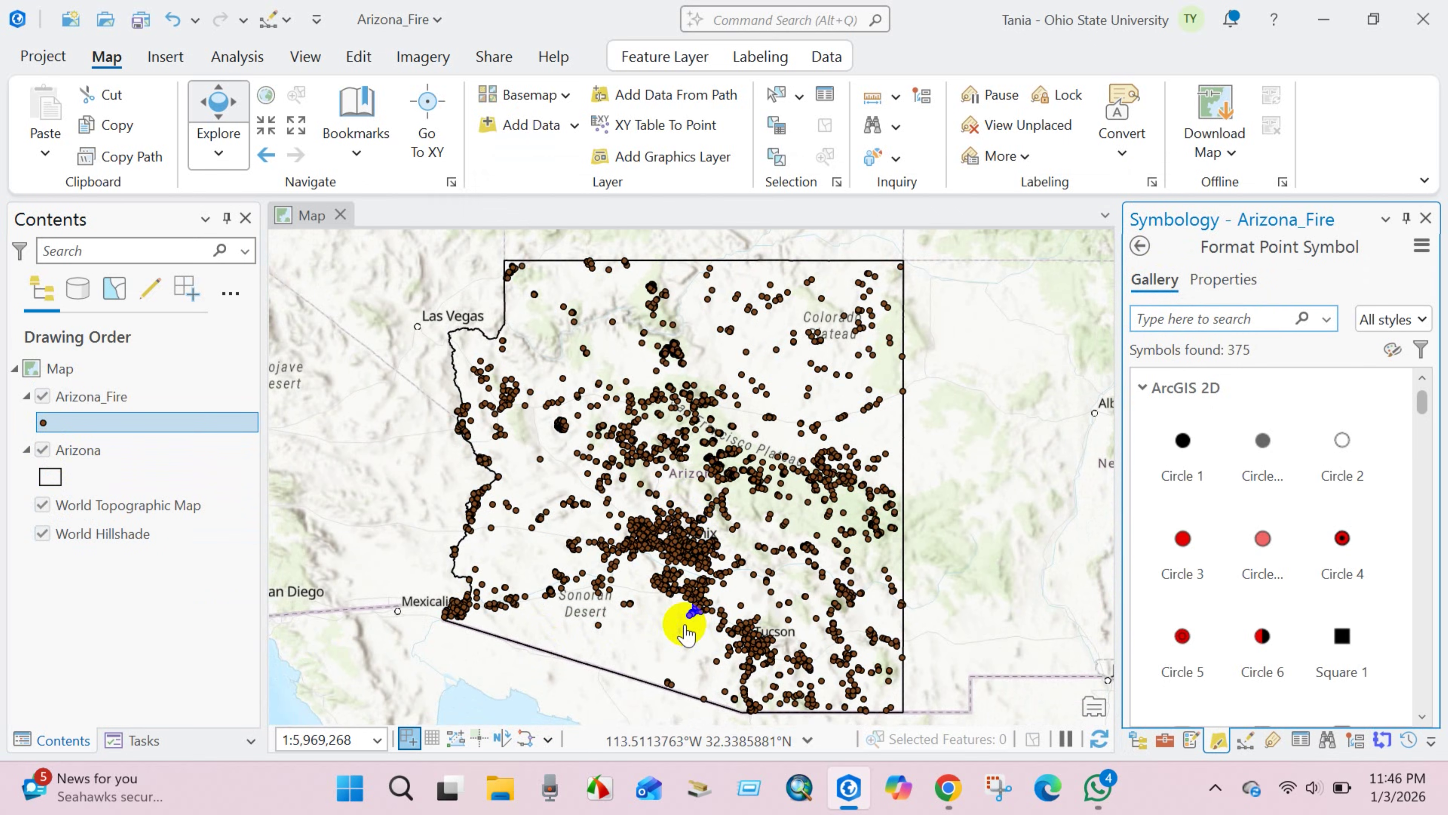
{"action": "scroll", "coordinate": [1183, 502], "scroll_direction": "down", "scroll_amount": 1}
{"action": "left_click", "coordinate": [1183, 491]}
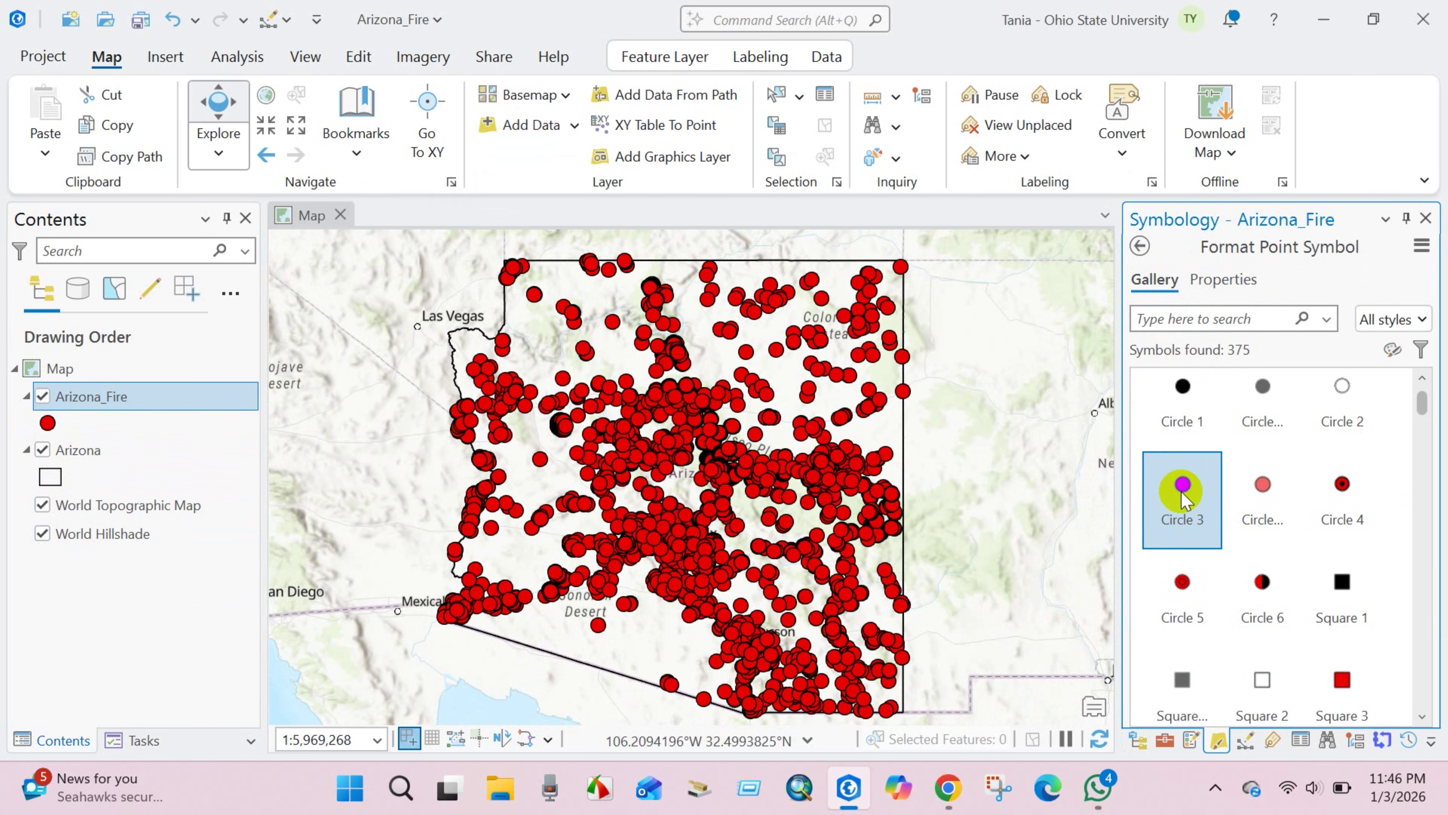
Set the Arizona_Fire point symbol size to 3 pt, apply it, and check the points around Phoenix.
{"action": "left_click", "coordinate": [1220, 279]}
{"action": "left_click_drag", "start_coordinate": [1299, 439], "coordinate": [1294, 665]}
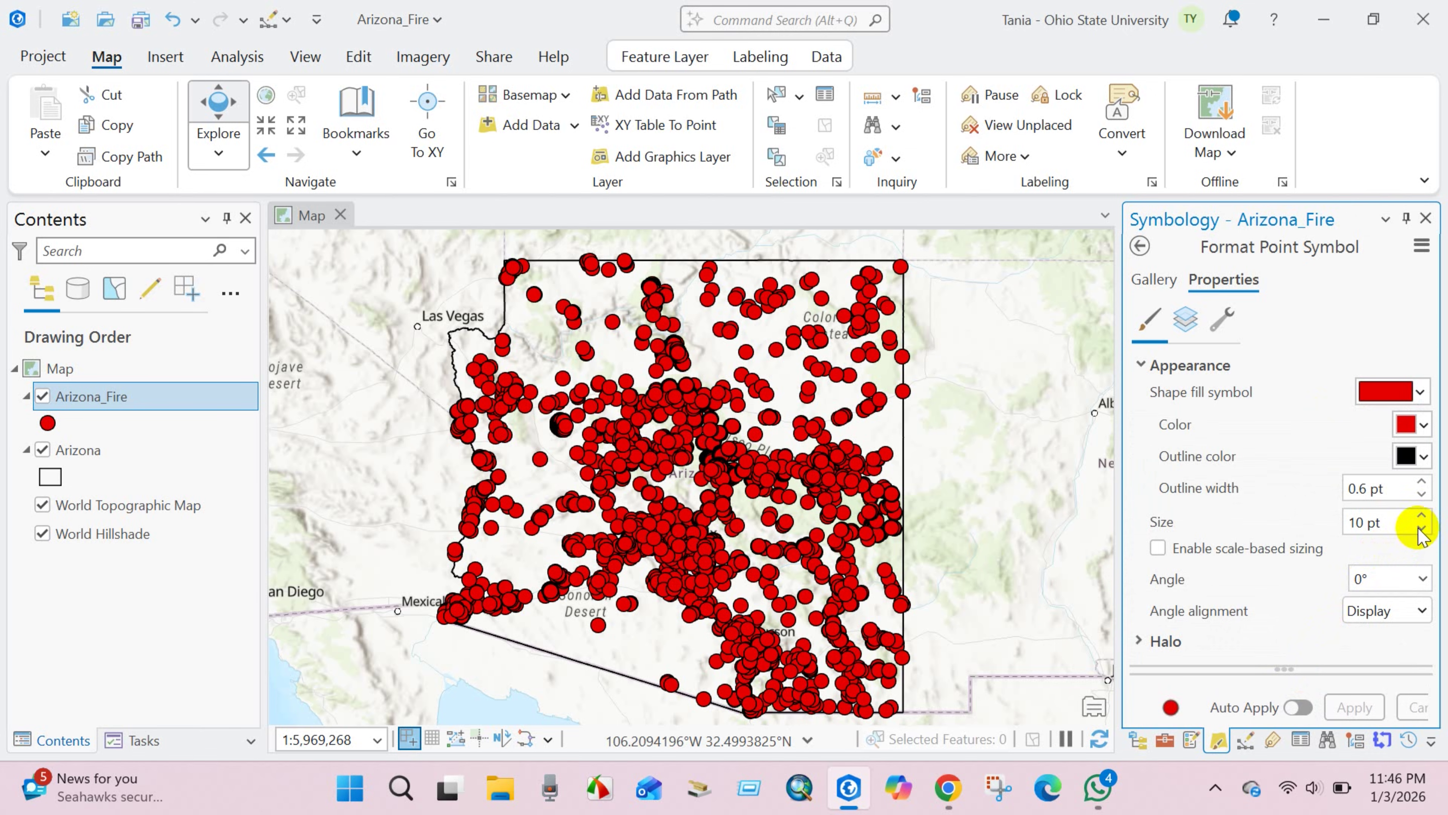
{"action": "left_click", "coordinate": [1420, 527]}
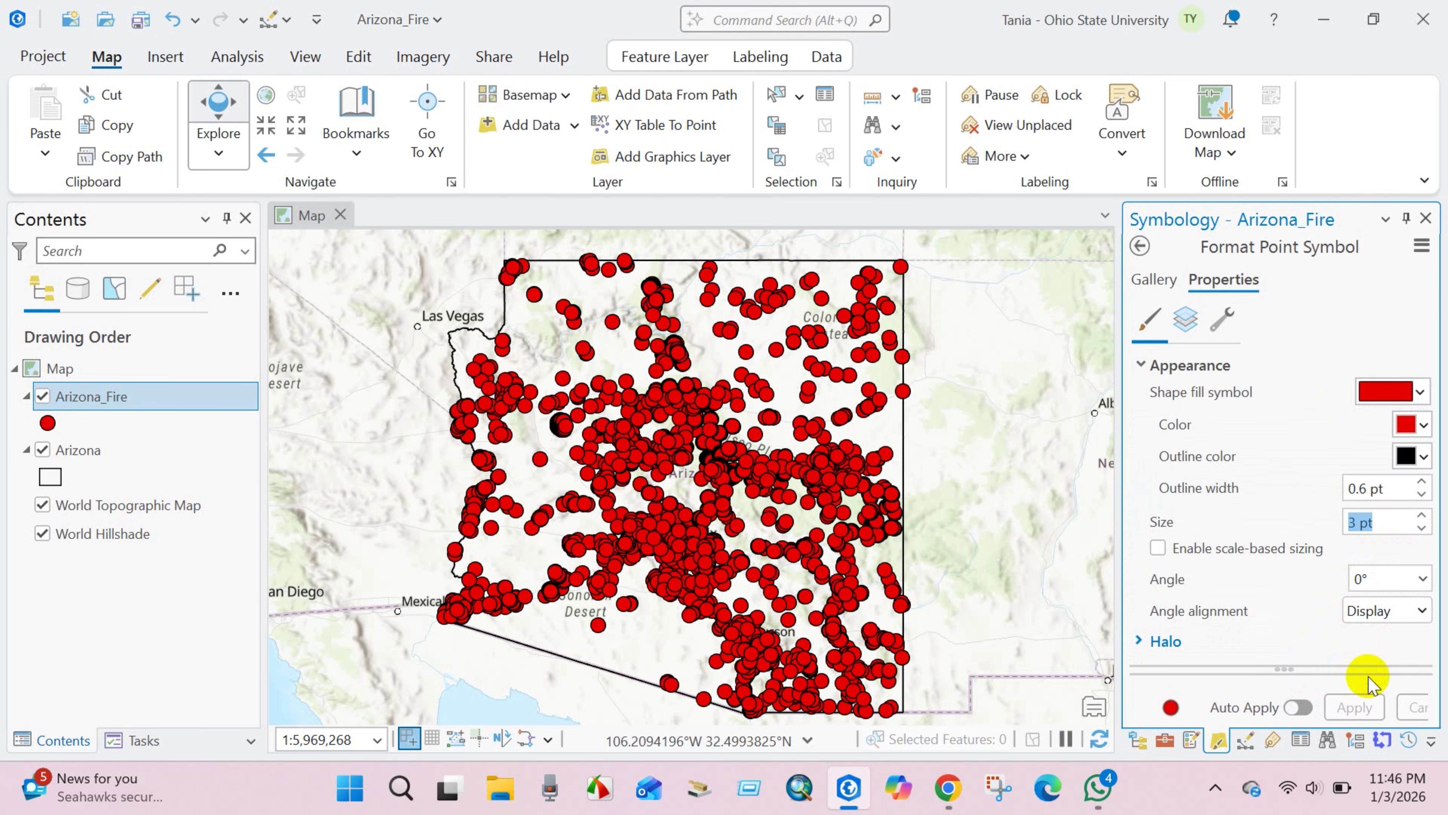
{"action": "left_click", "coordinate": [1357, 708]}
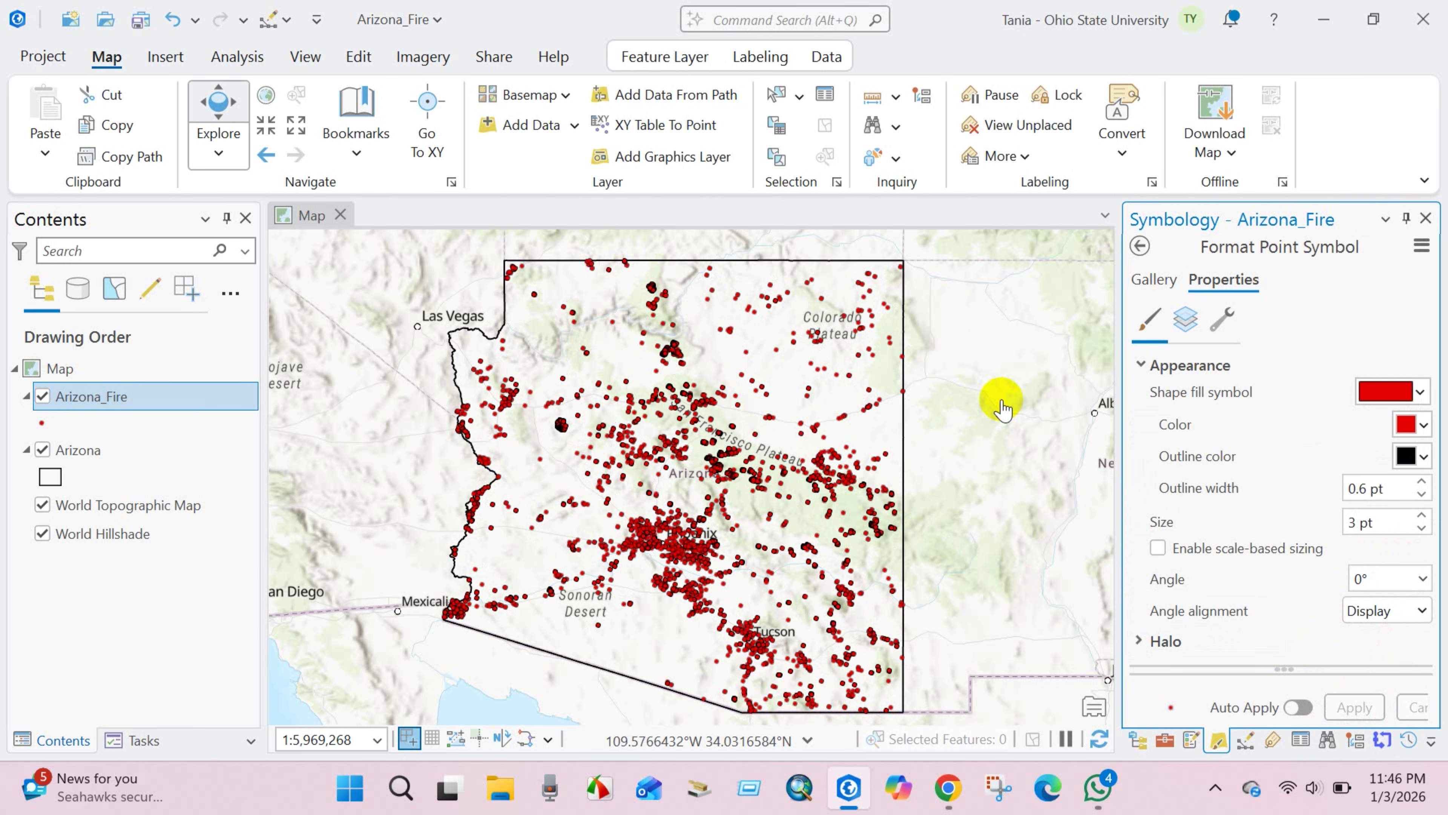
{"action": "scroll", "coordinate": [613, 502], "scroll_direction": "up", "scroll_amount": 2}
{"action": "scroll", "coordinate": [613, 505], "scroll_direction": "down", "scroll_amount": 2}
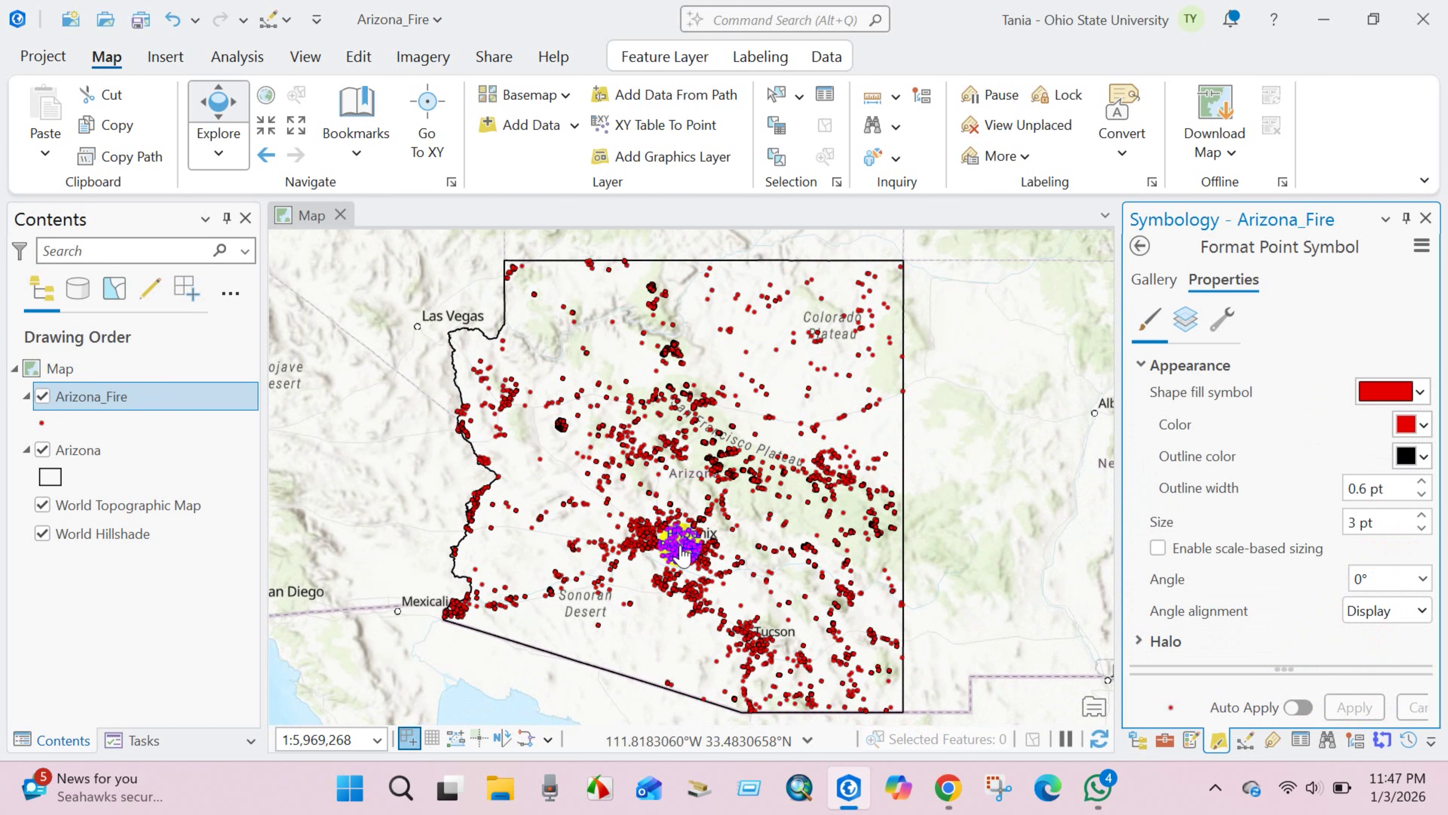
Examine the Arizona_Fire attribute table, including the latitude, longitude and ACQ_DATE fields and further records, and close it.
{"action": "left_click", "coordinate": [82, 399]}
{"action": "right_click", "coordinate": [83, 400]}
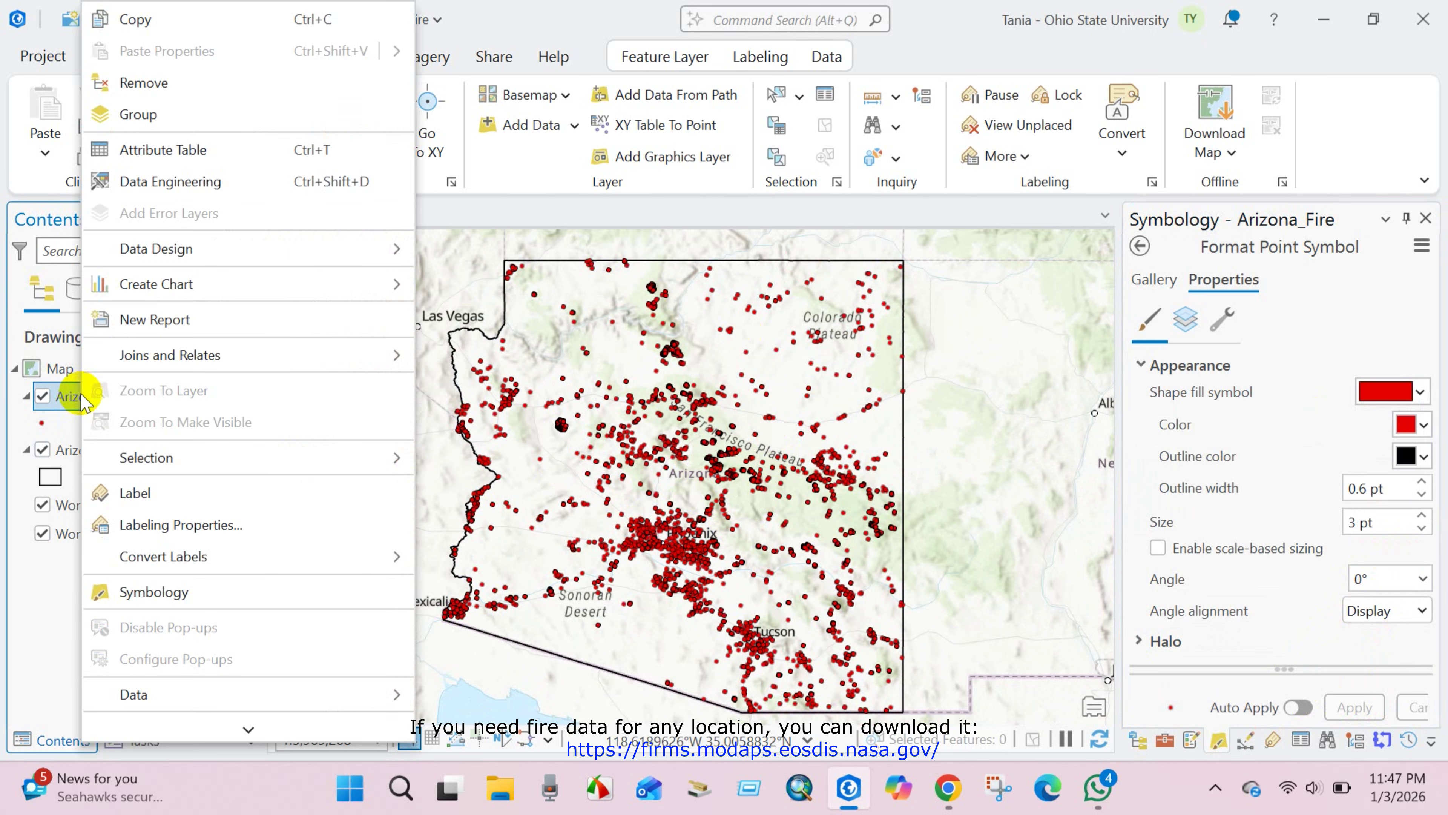
{"action": "left_click", "coordinate": [132, 153]}
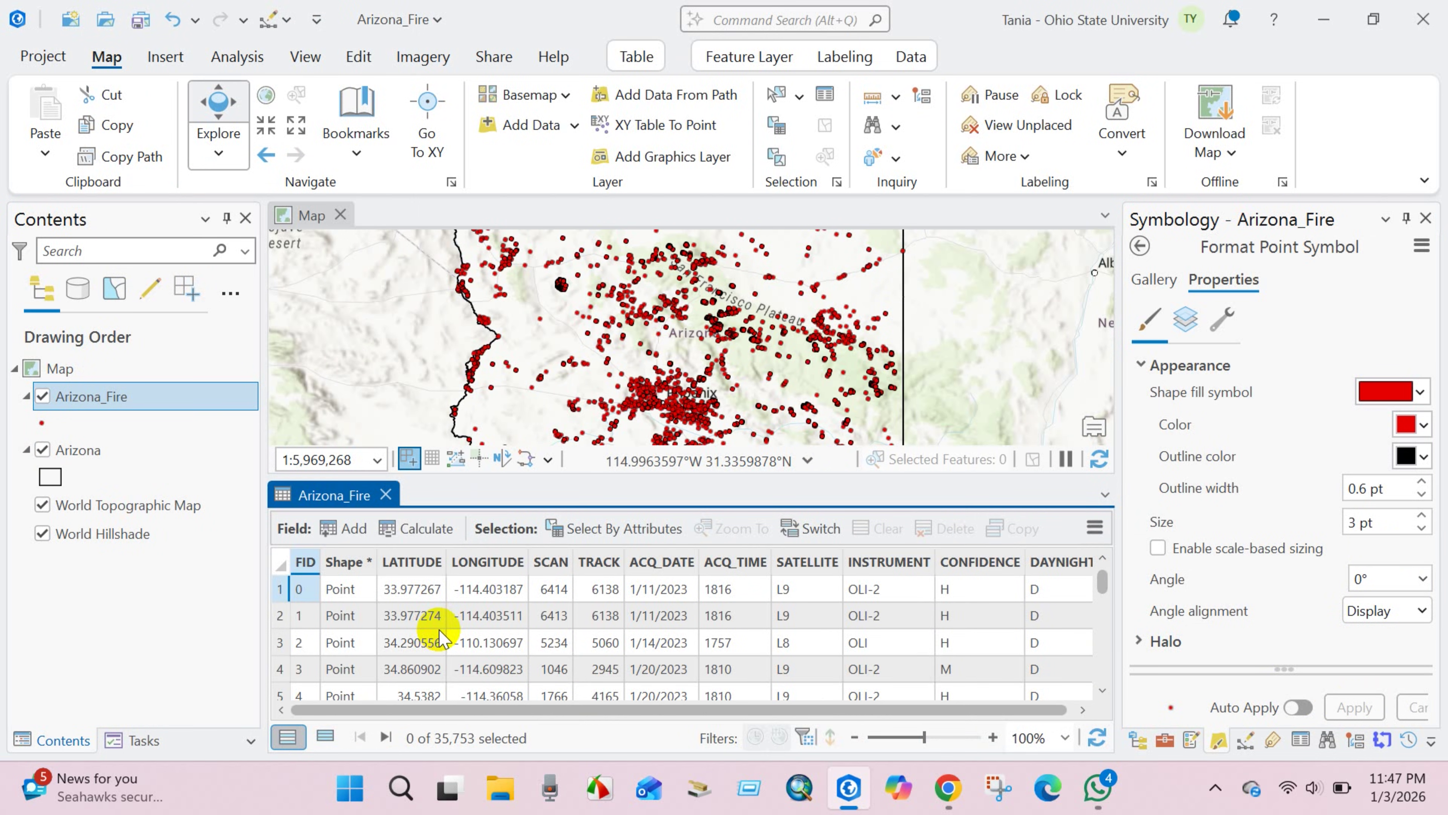
{"action": "left_click", "coordinate": [409, 557]}
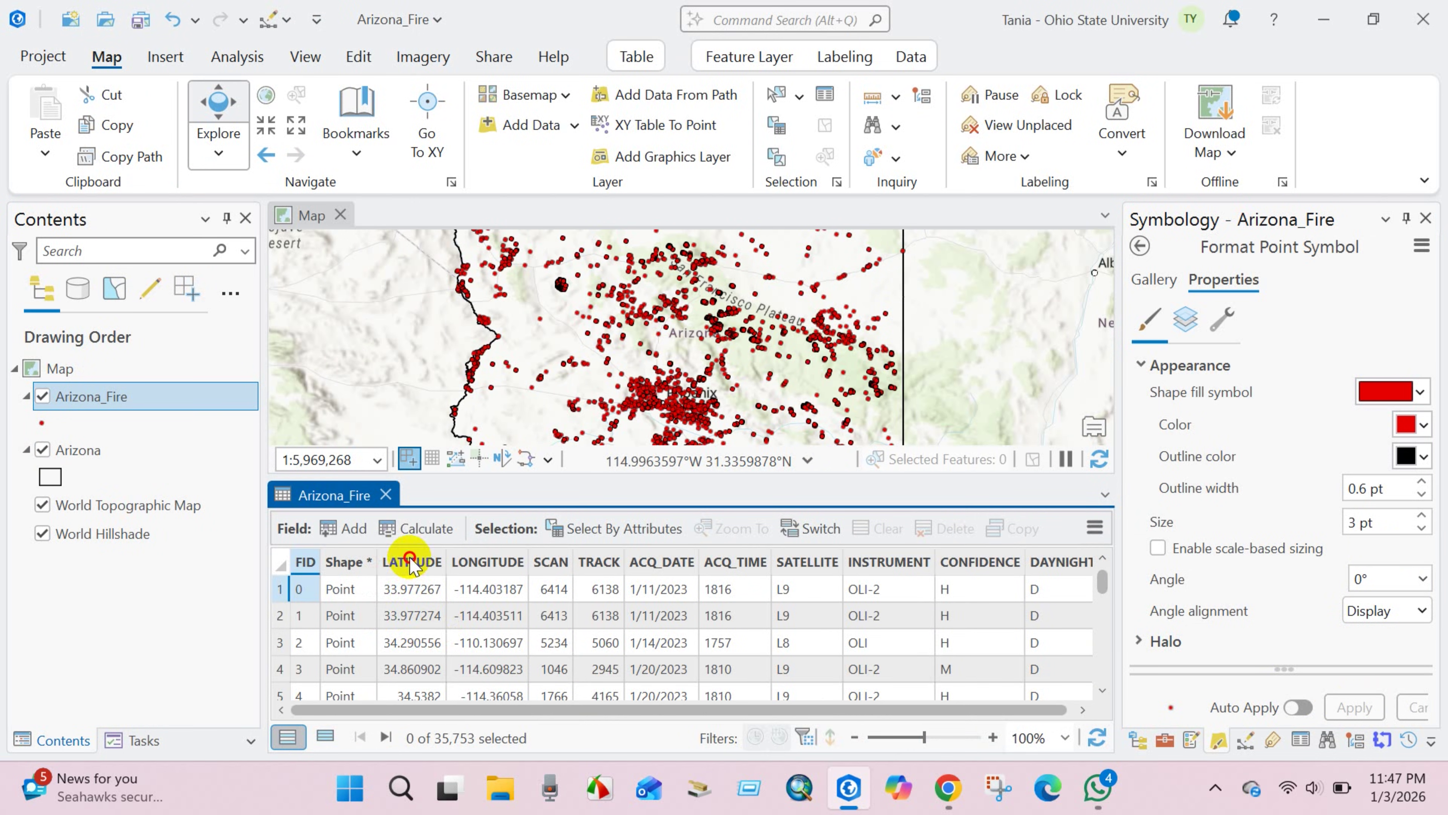
{"action": "left_click", "coordinate": [485, 562]}
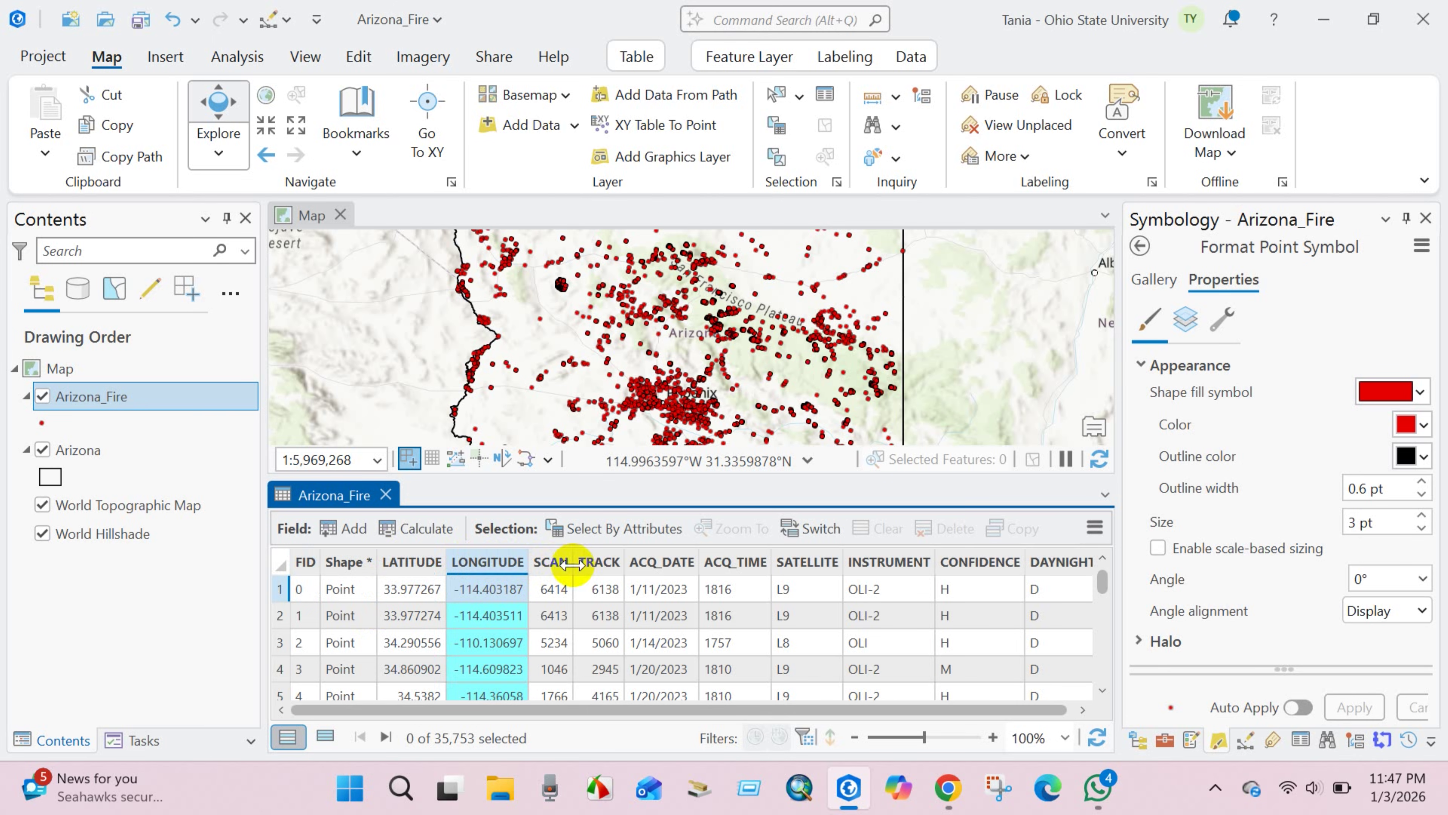
{"action": "left_click", "coordinate": [661, 564]}
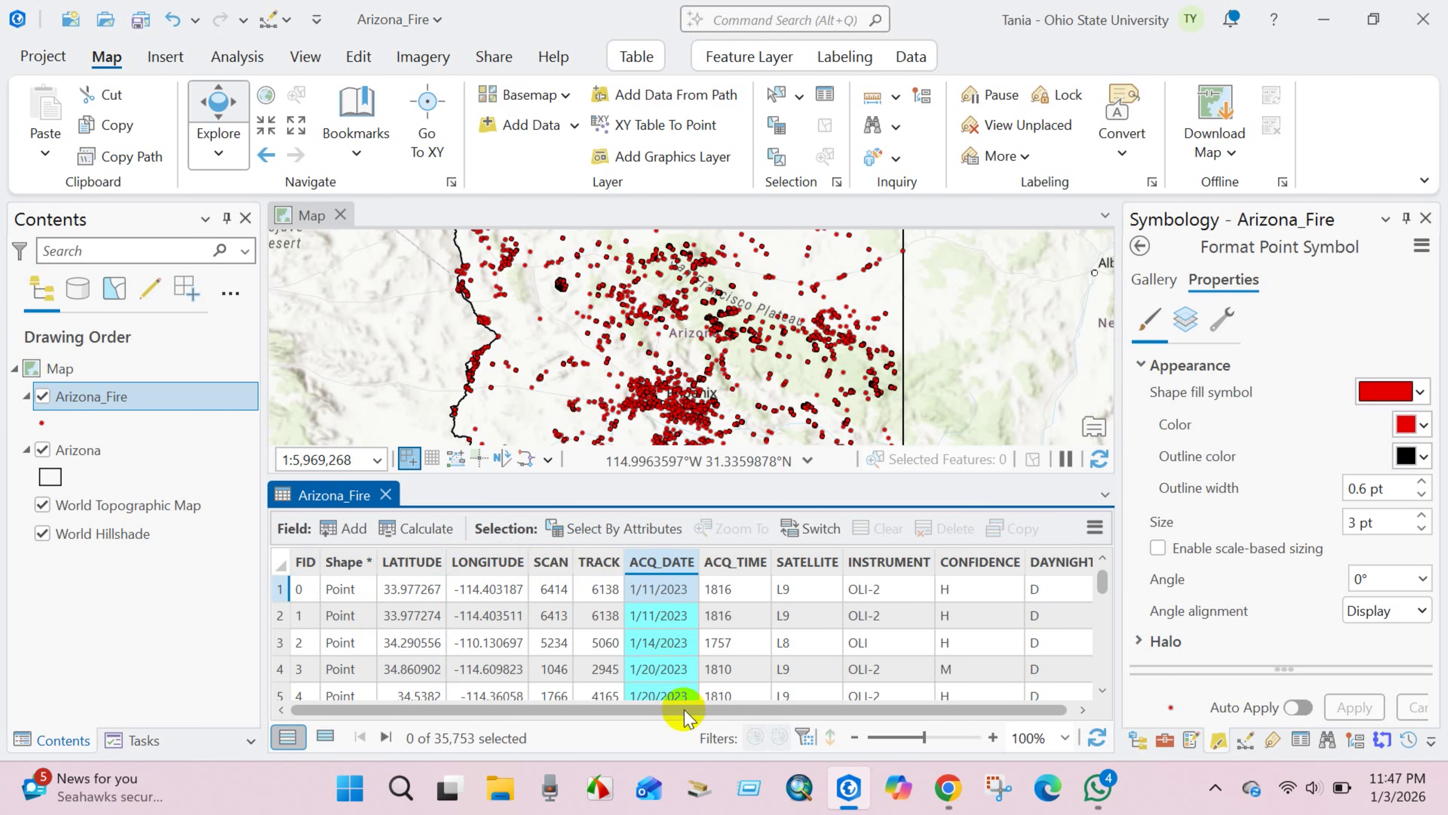
{"action": "left_click_drag", "start_coordinate": [695, 706], "coordinate": [856, 706]}
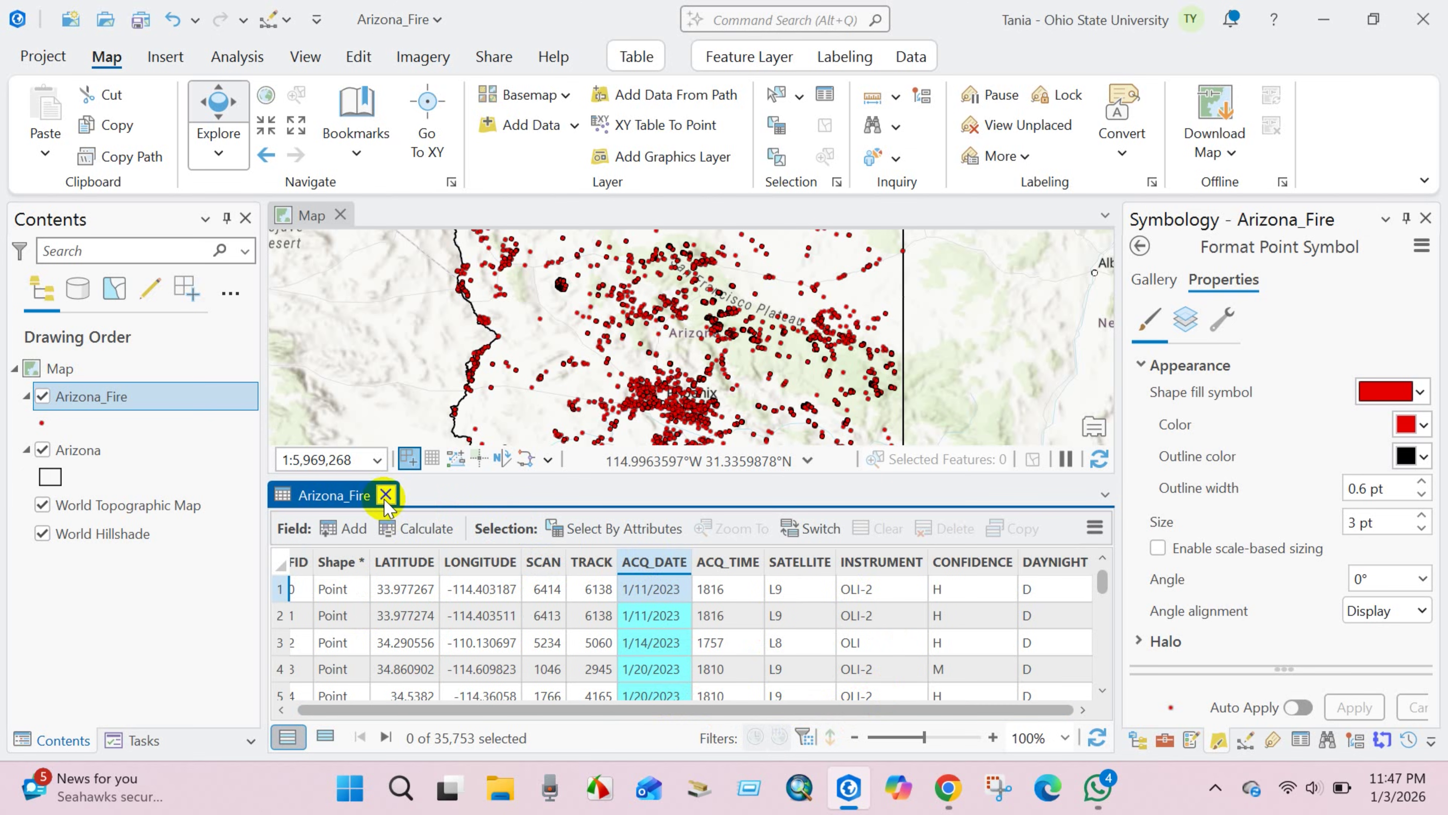
{"action": "scroll", "coordinate": [536, 628], "scroll_direction": "down", "scroll_amount": 20}
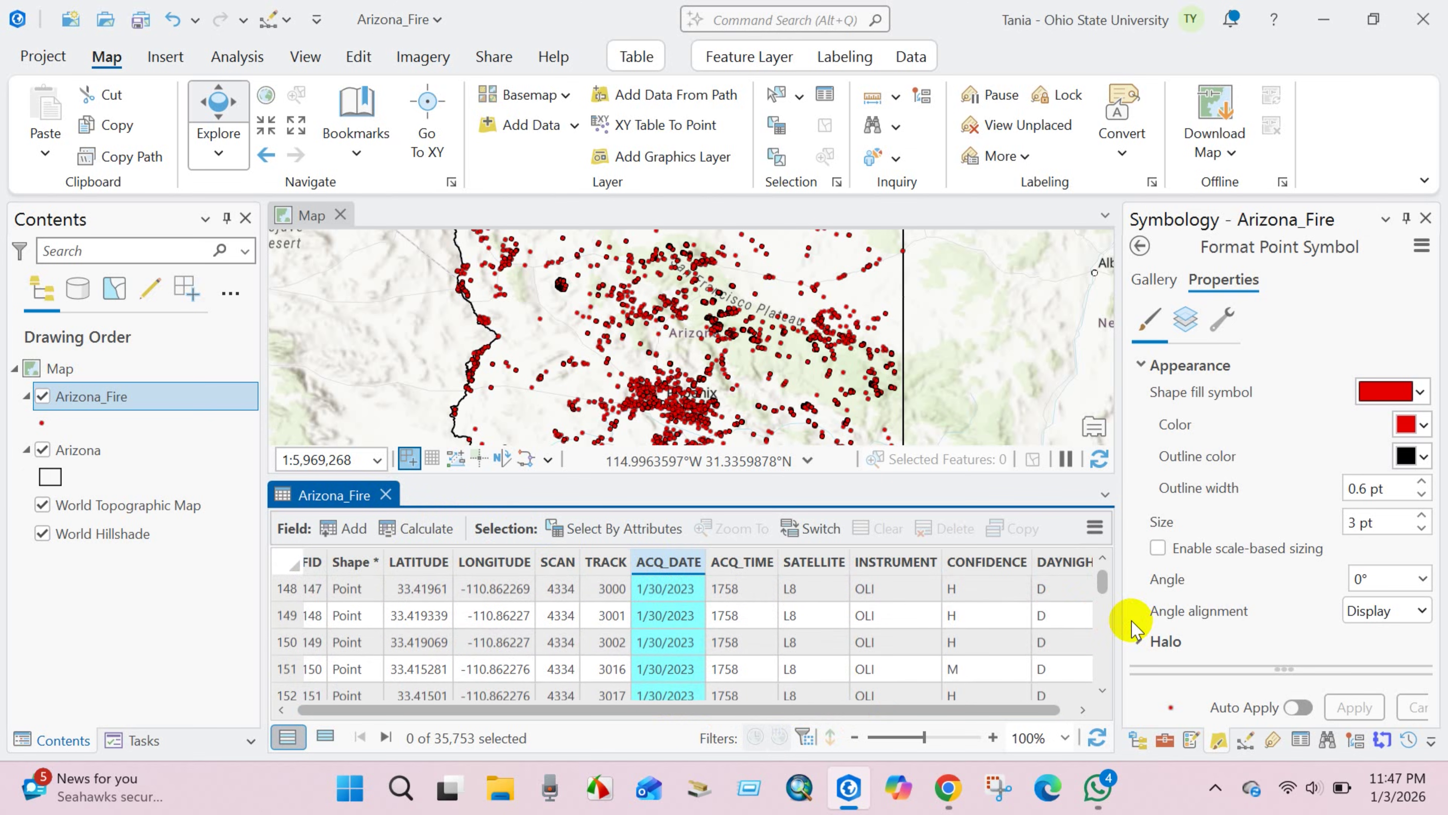
{"action": "mouse_move", "coordinate": [1103, 582]}
{"action": "left_mouse_down"}
{"action": "mouse_move", "coordinate": [1097, 693]}
{"action": "mouse_move", "coordinate": [1090, 596]}
{"action": "left_mouse_up"}
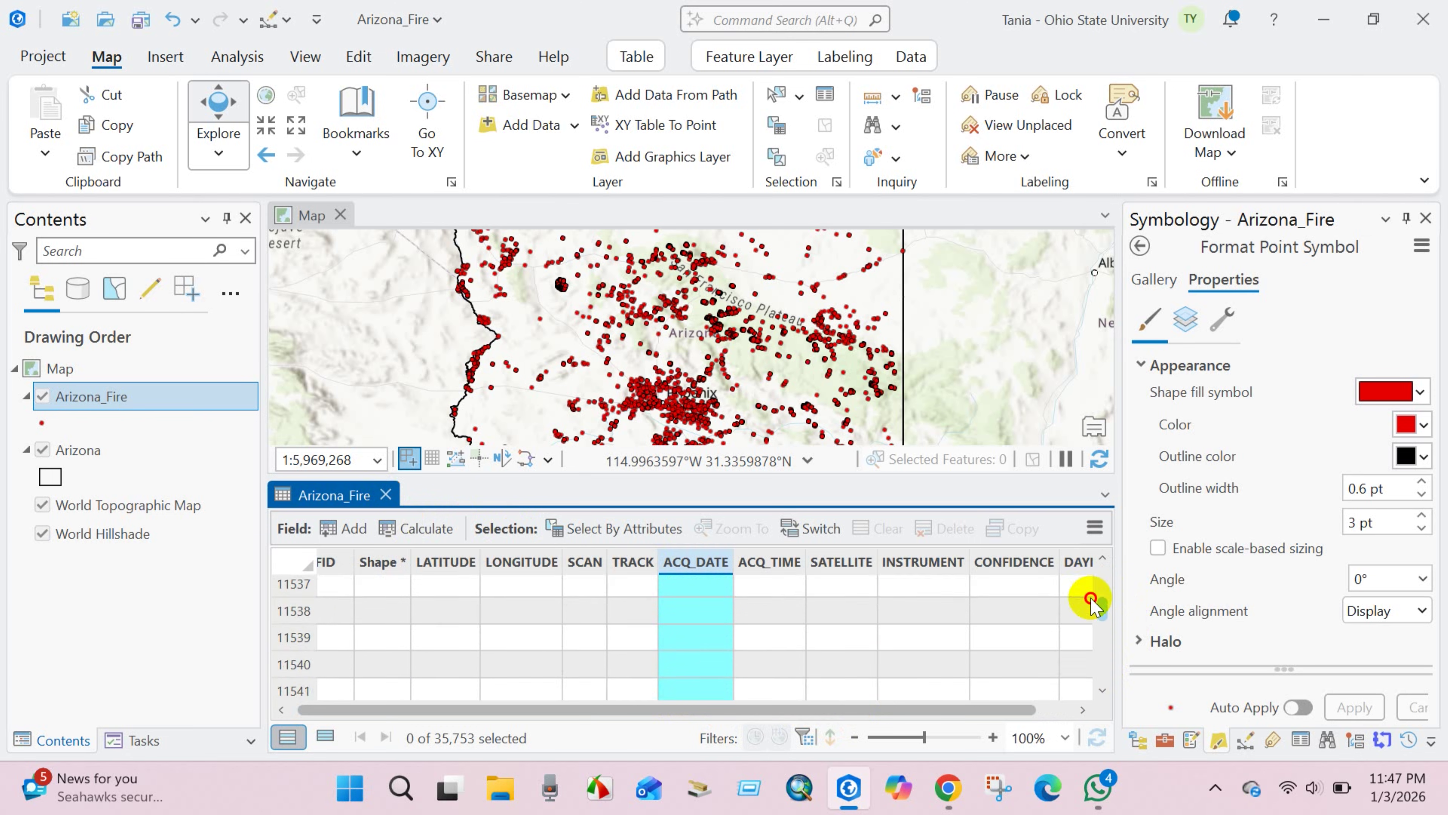
{"action": "left_click", "coordinate": [386, 495]}
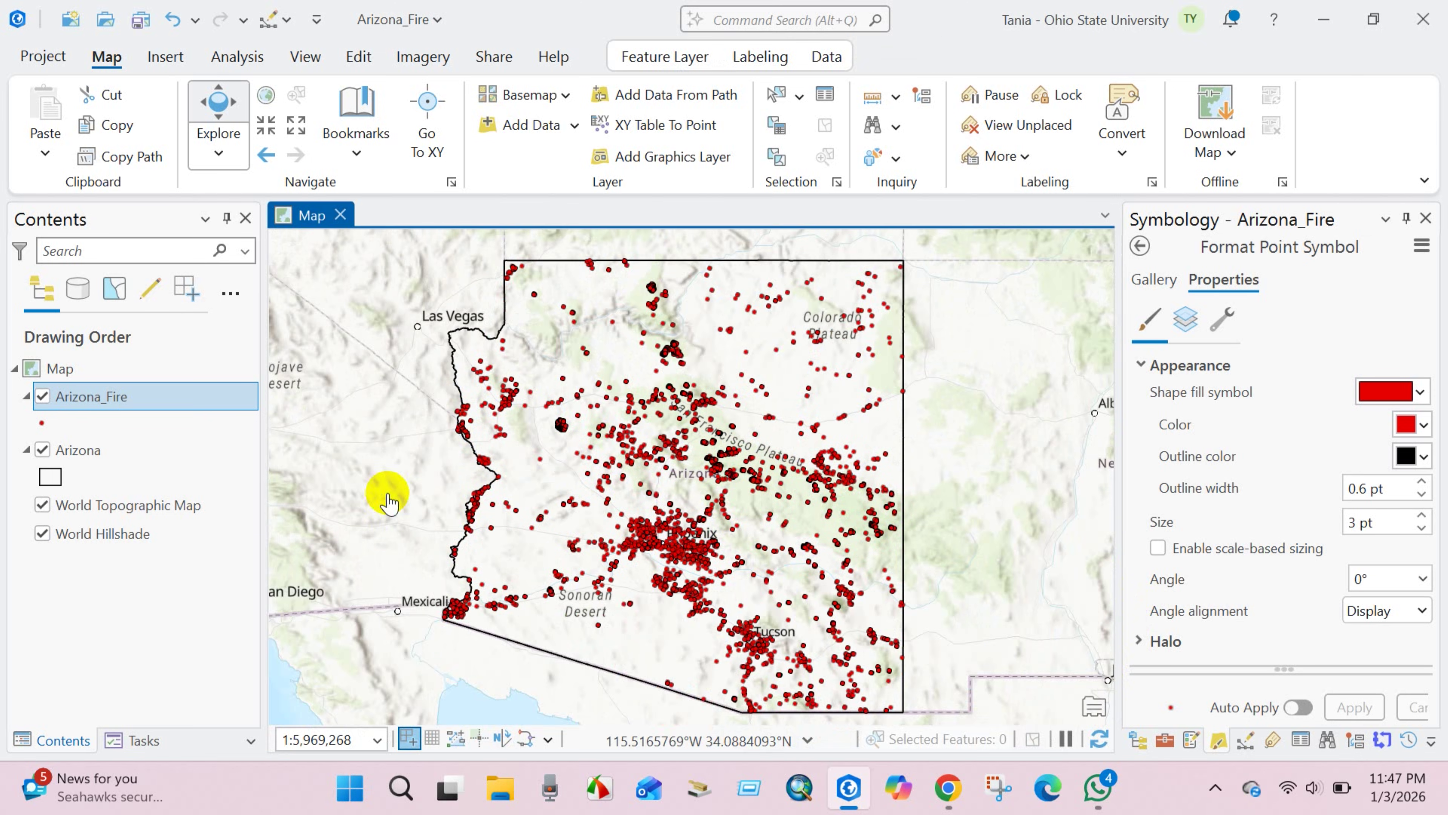
Inspect the Arizona_Fire layer's source properties for its spatial reference details, and close them without changes.
{"action": "right_click", "coordinate": [86, 399]}
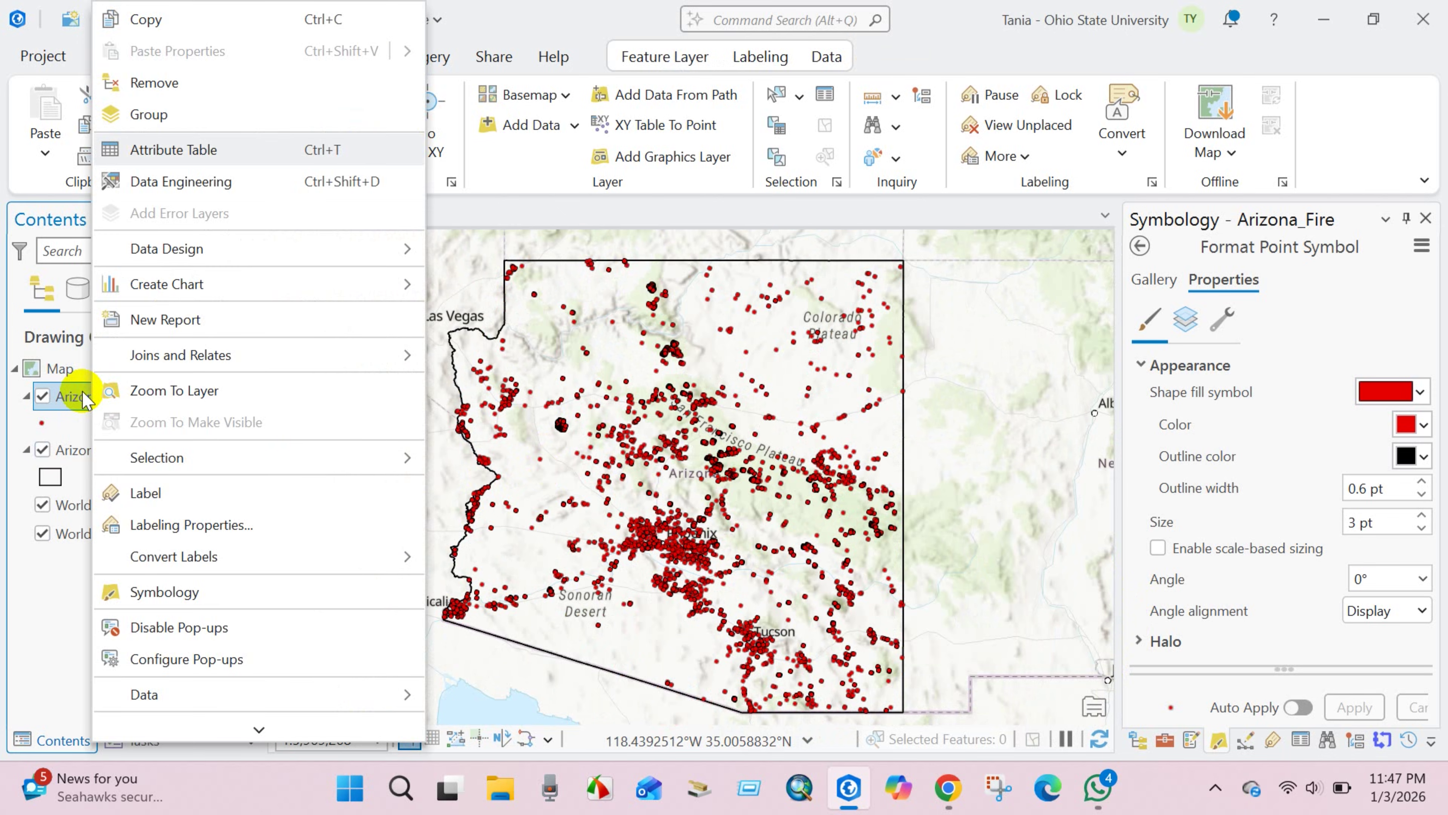
{"action": "mouse_move", "coordinate": [259, 730]}
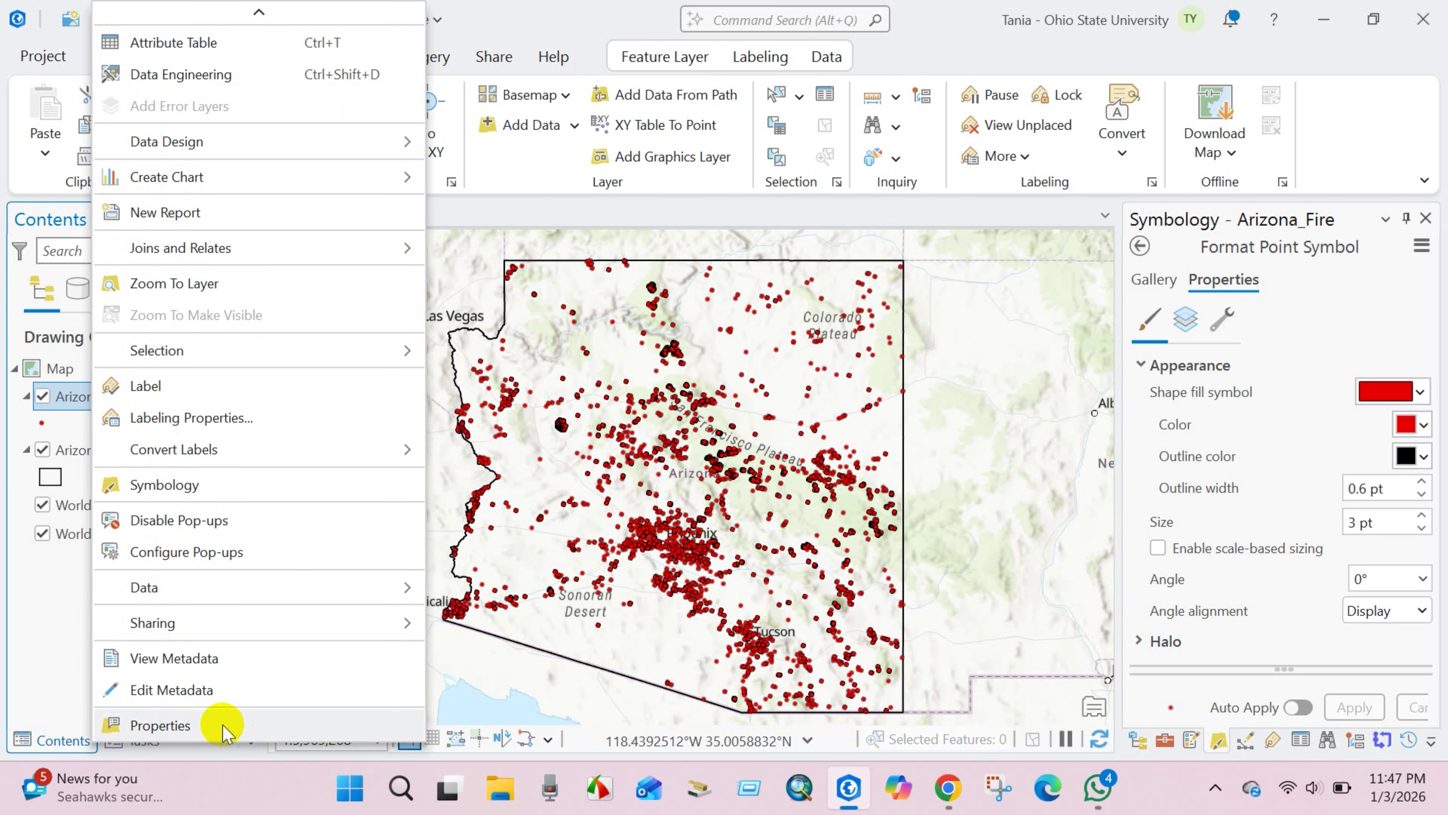
{"action": "left_click", "coordinate": [223, 726]}
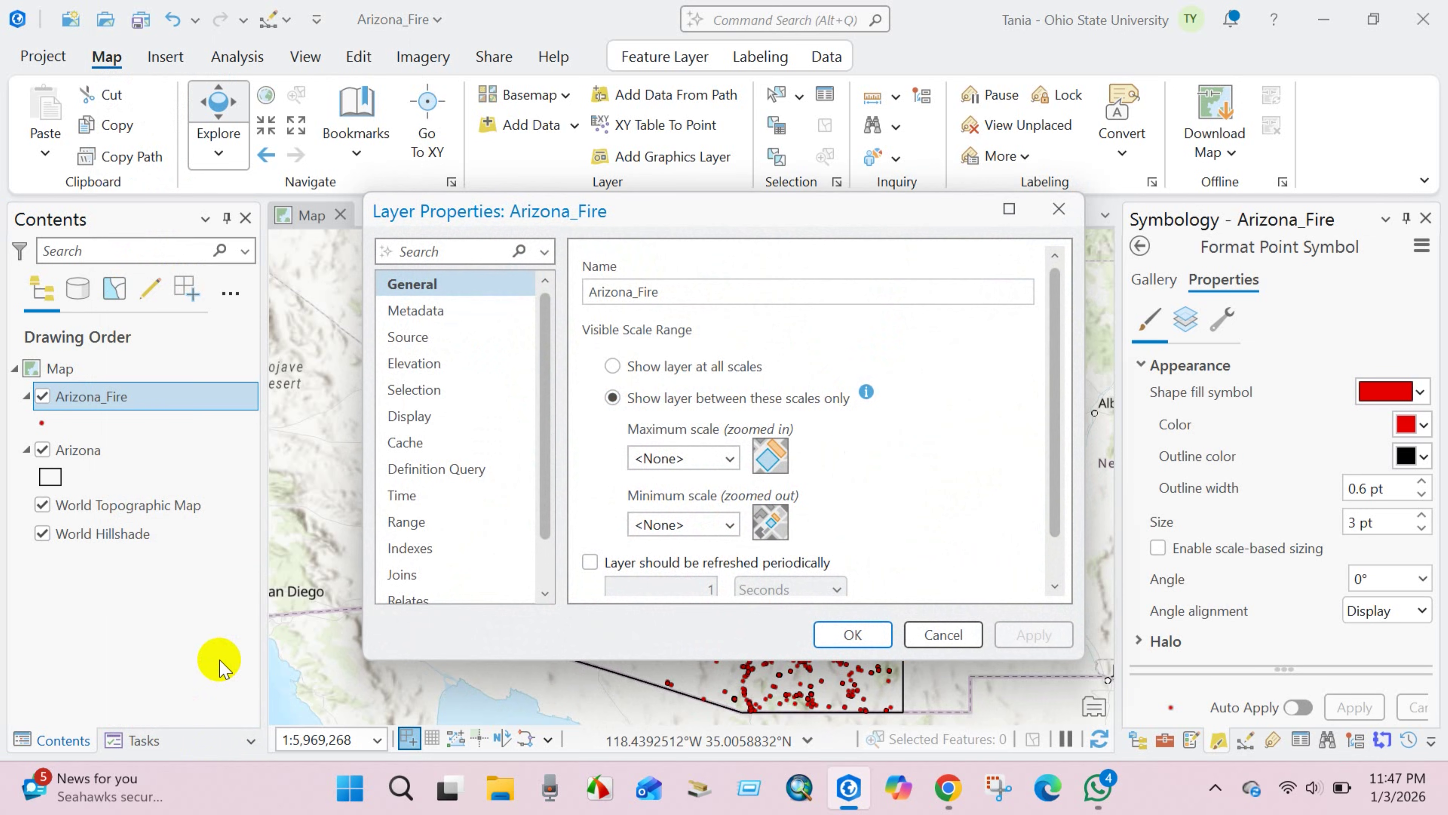
{"action": "left_click", "coordinate": [406, 338]}
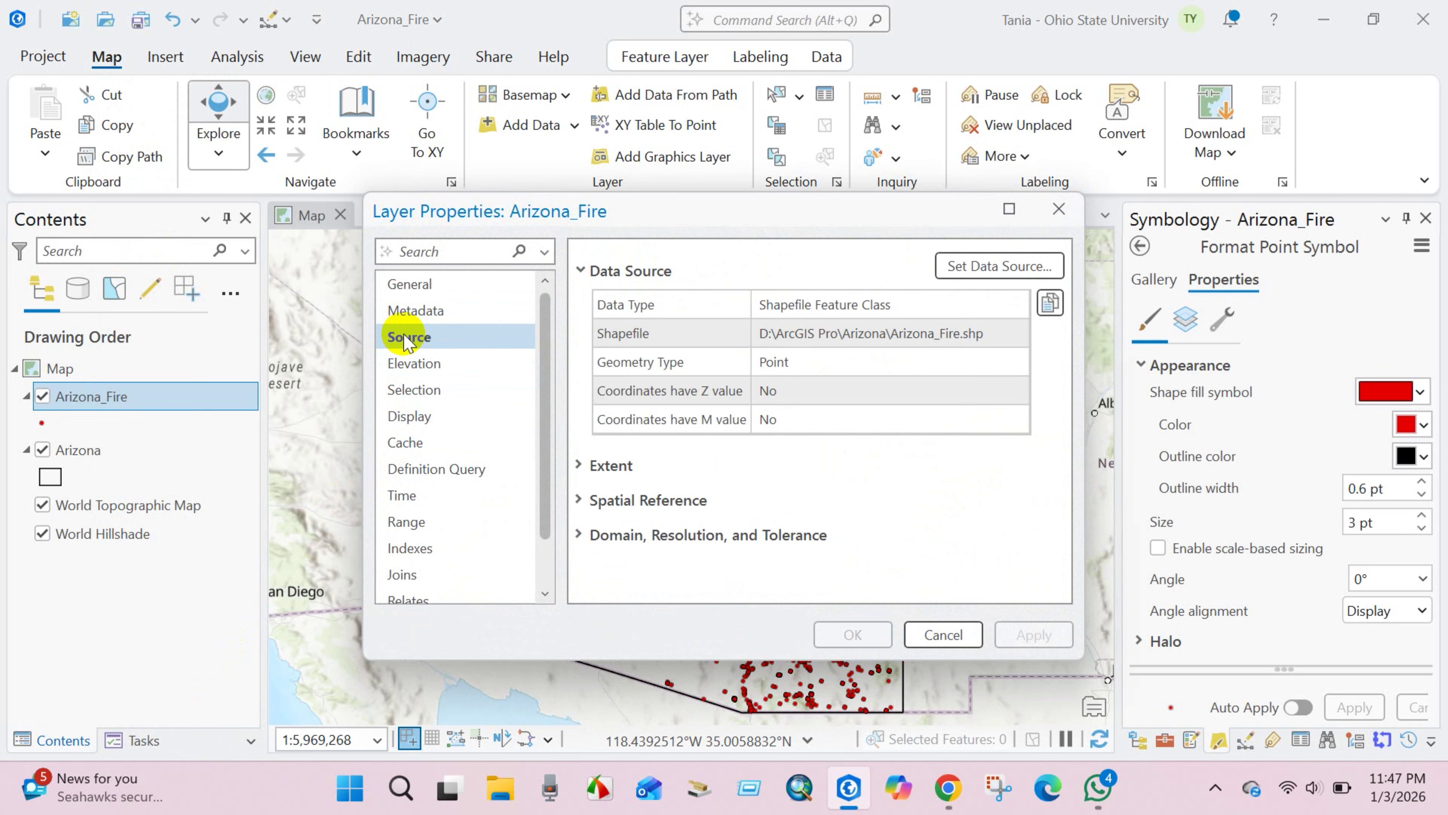
{"action": "left_click", "coordinate": [578, 500]}
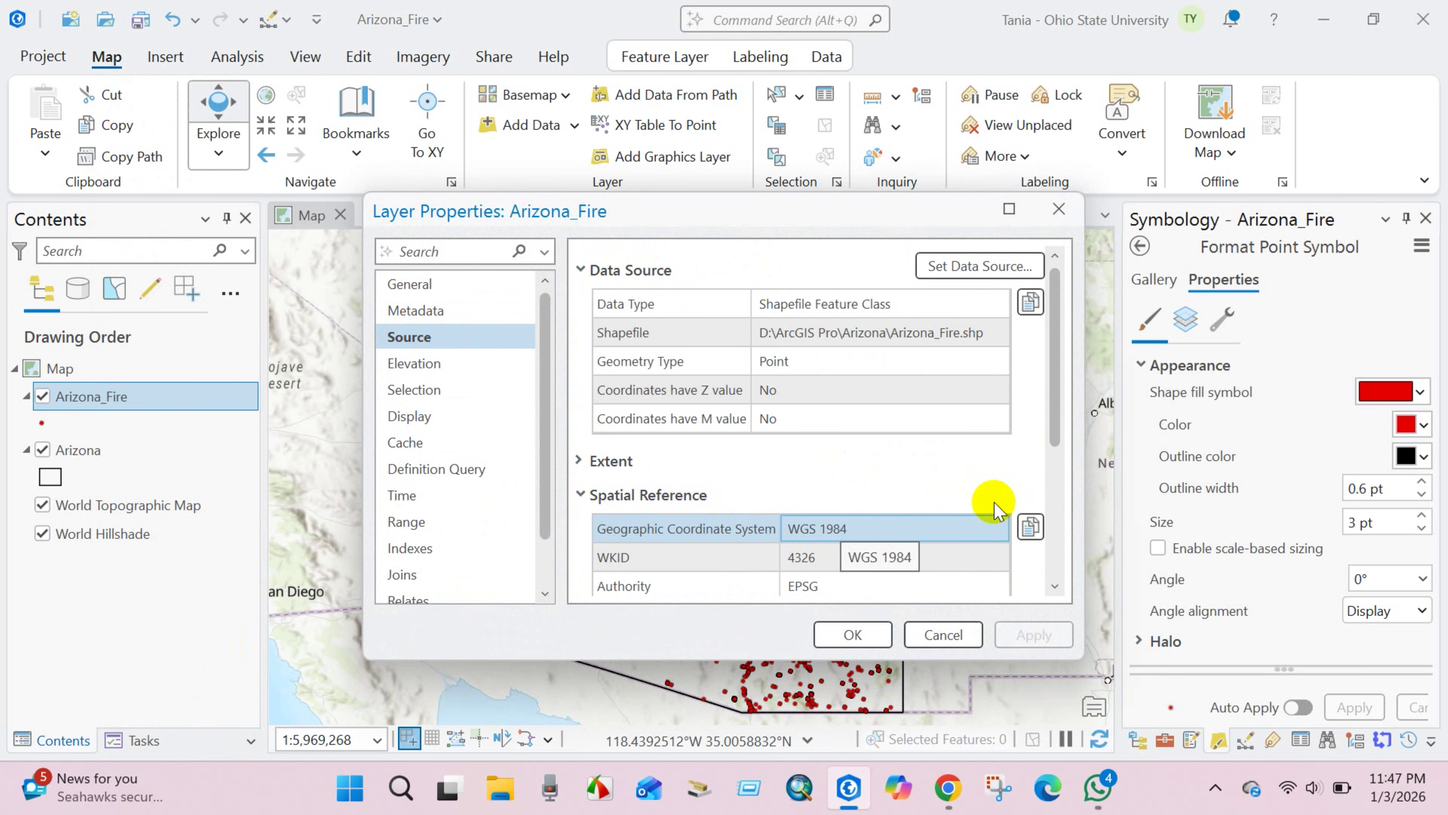
{"action": "left_click_drag", "start_coordinate": [1053, 415], "coordinate": [1028, 508]}
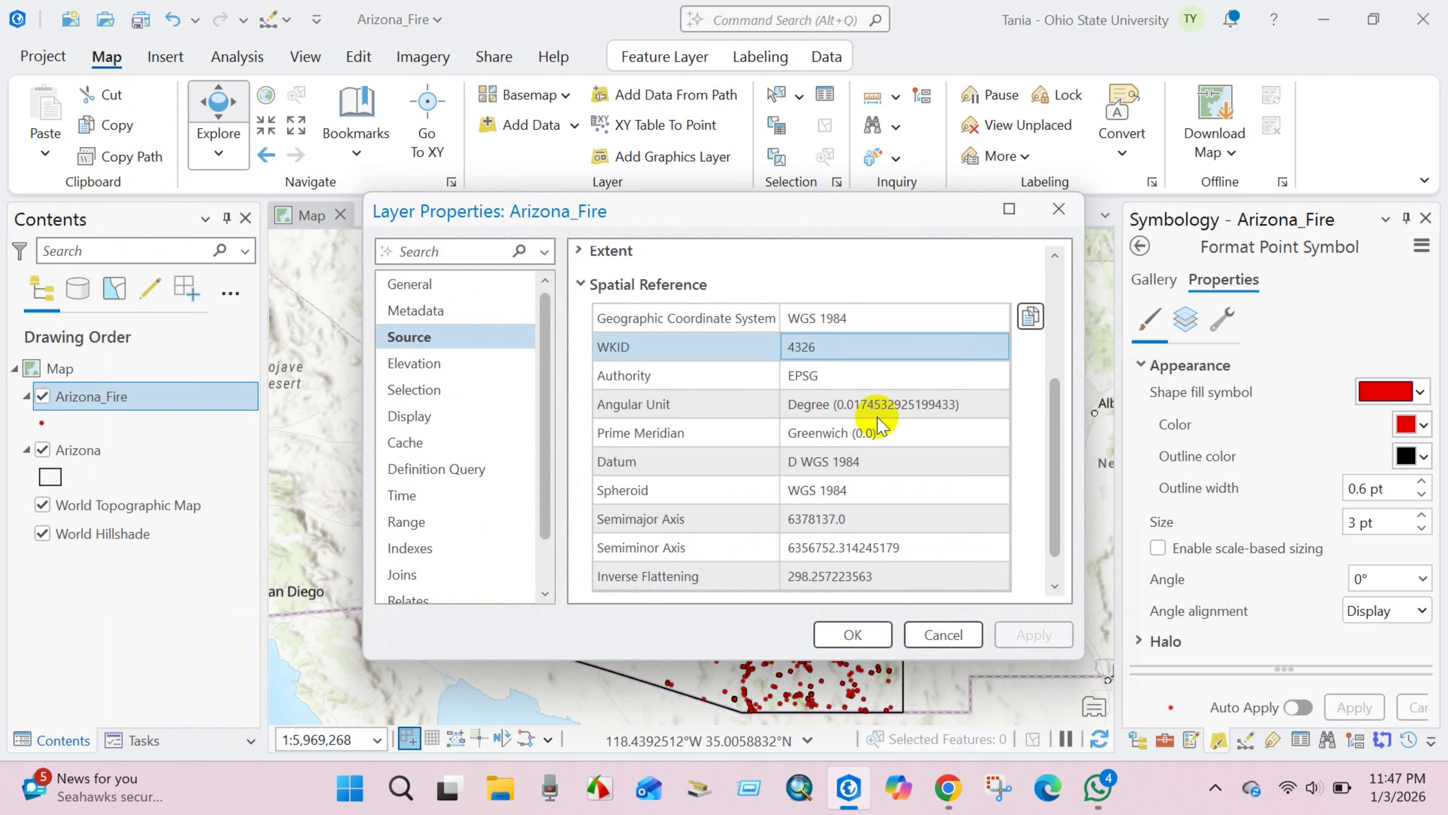
{"action": "left_click", "coordinate": [927, 634]}
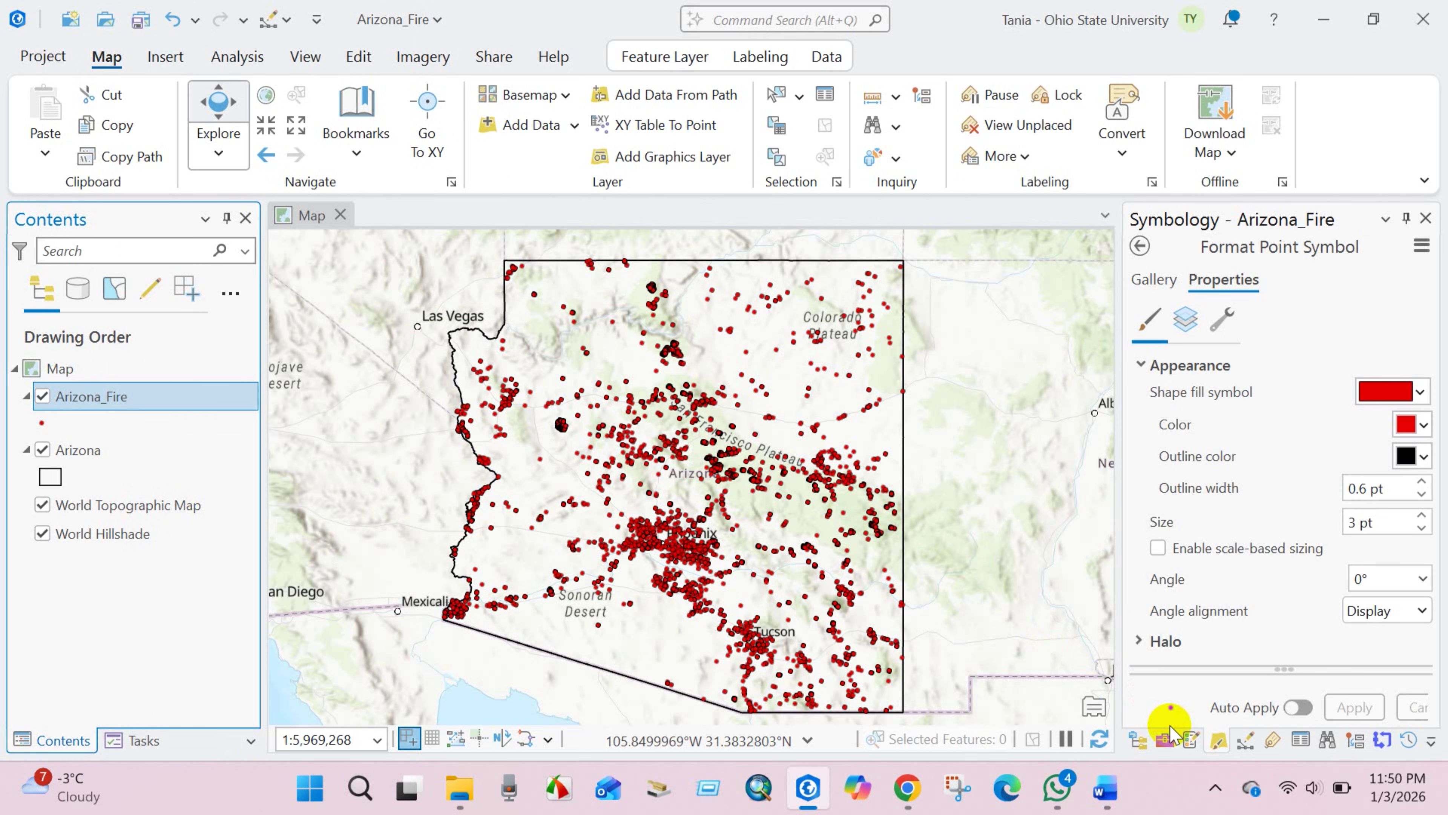
Find the Project geoprocessing tool and set Arizona_Fire as its input dataset.
{"action": "left_click", "coordinate": [1165, 739]}
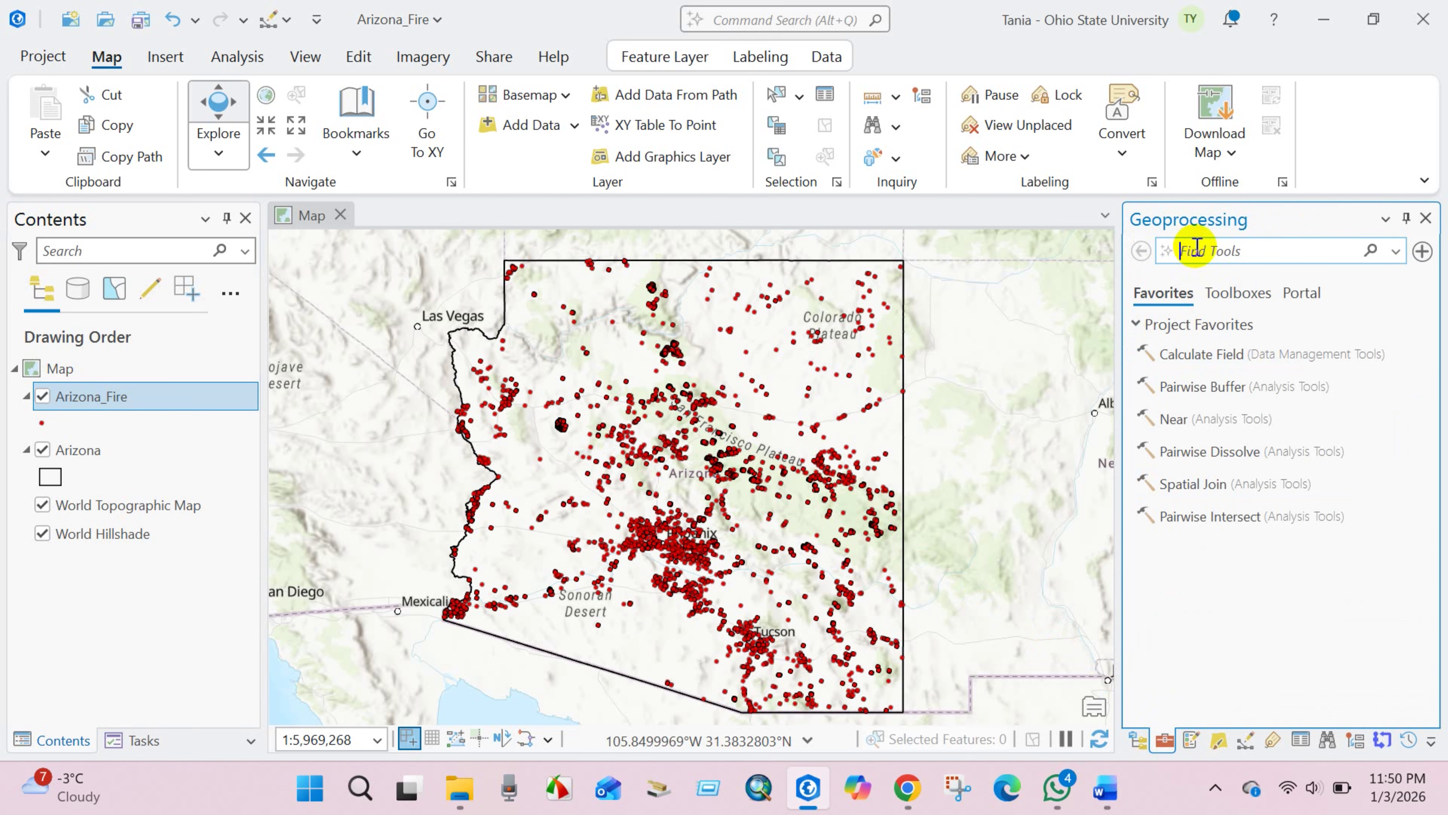
{"action": "type", "text": "project"}
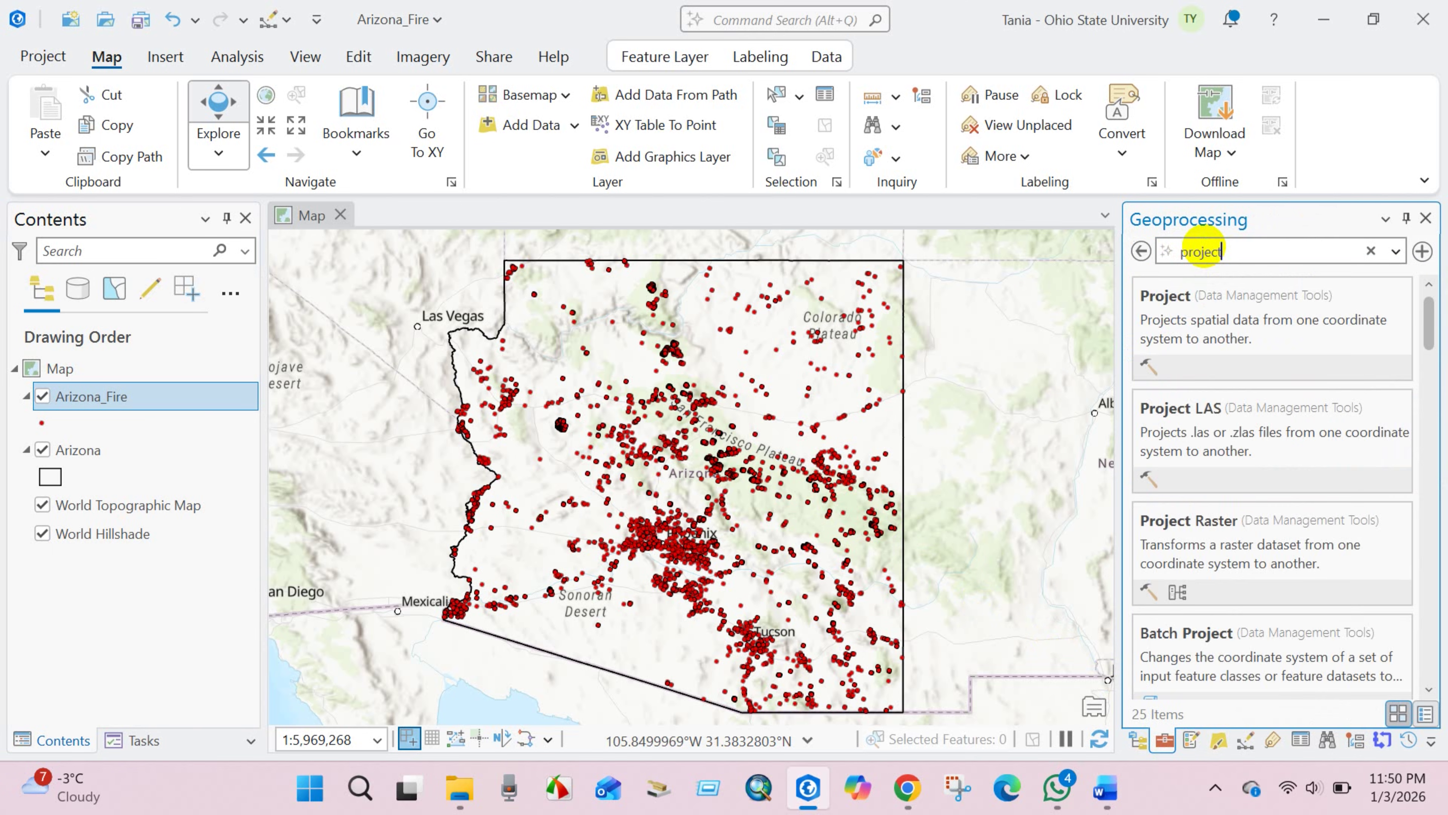
{"action": "left_click", "coordinate": [1209, 333]}
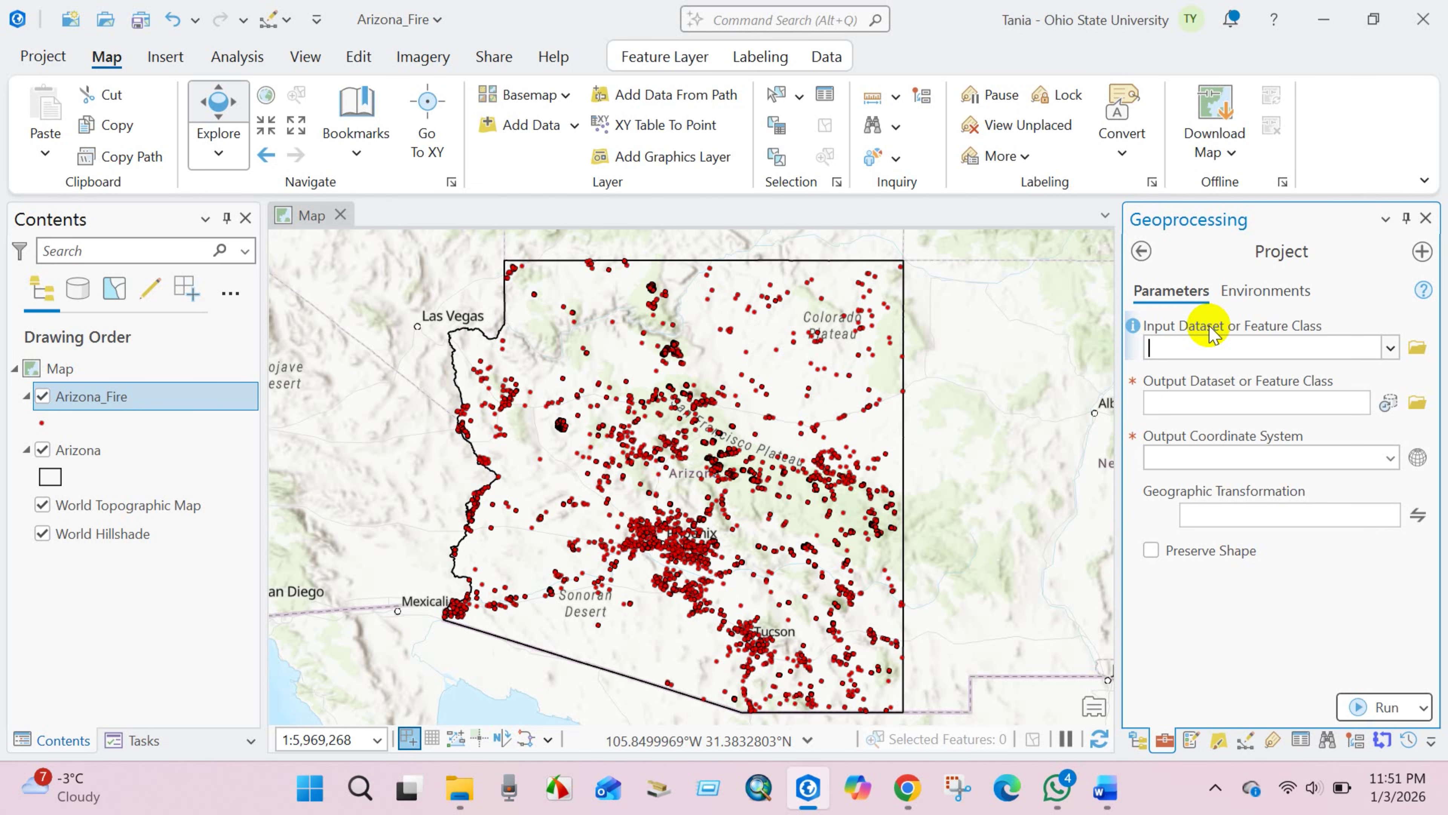
{"action": "left_click", "coordinate": [1390, 347]}
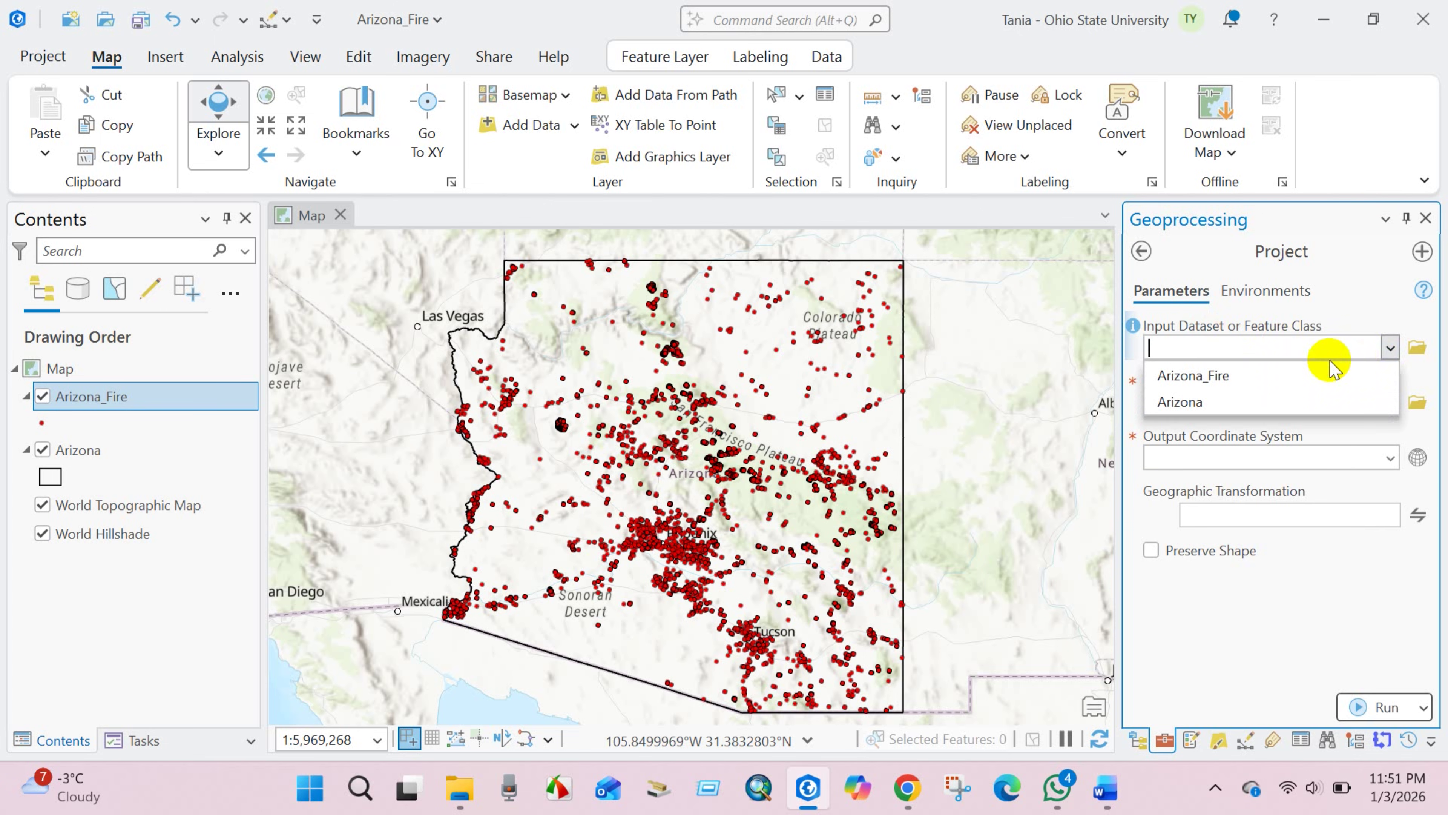
{"action": "left_click", "coordinate": [1219, 376]}
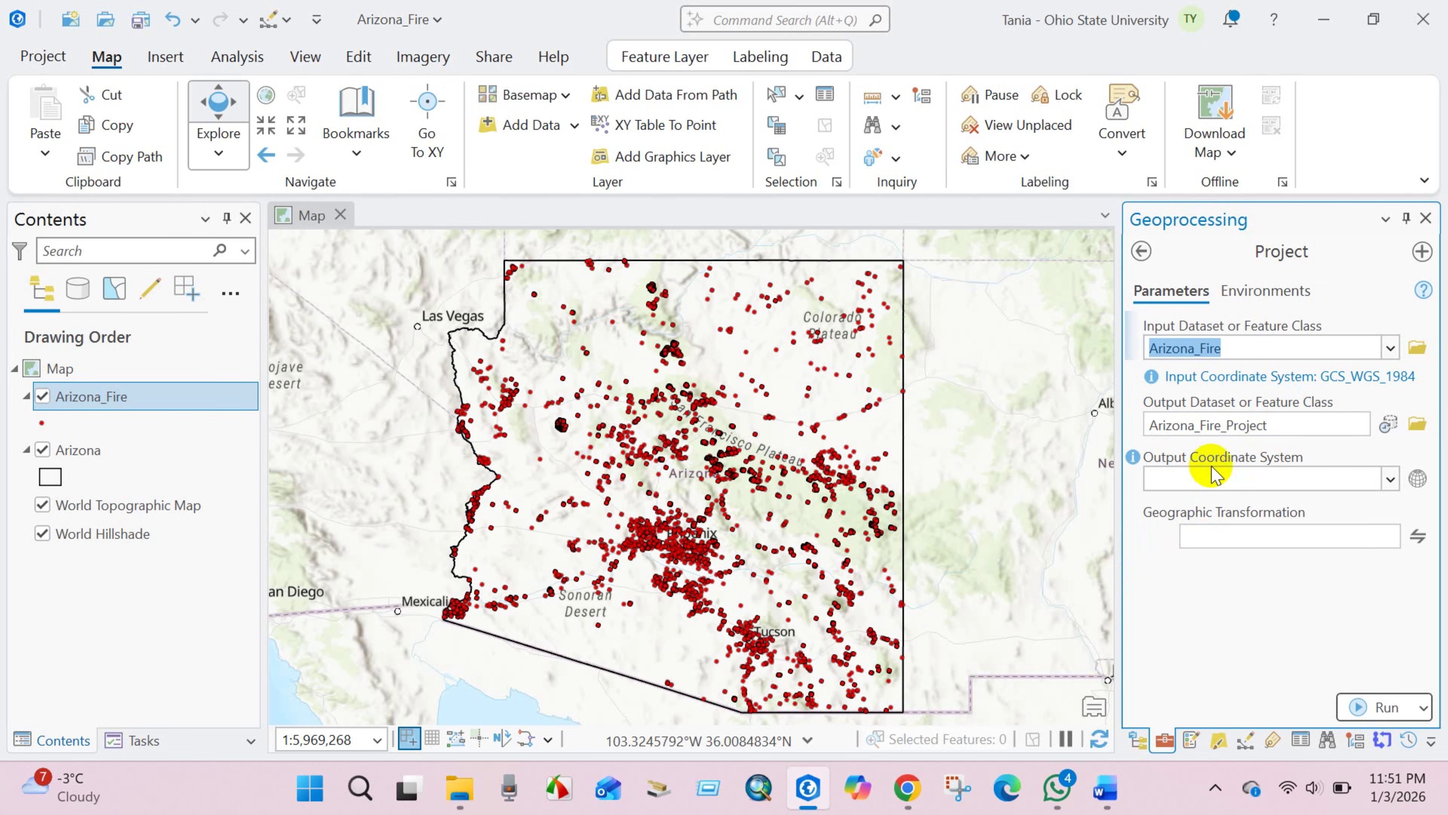
Set the Project tool's output coordinate system to NAD 1983 UTM Zone 12N from the North America UTM systems.
{"action": "left_click", "coordinate": [1416, 478]}
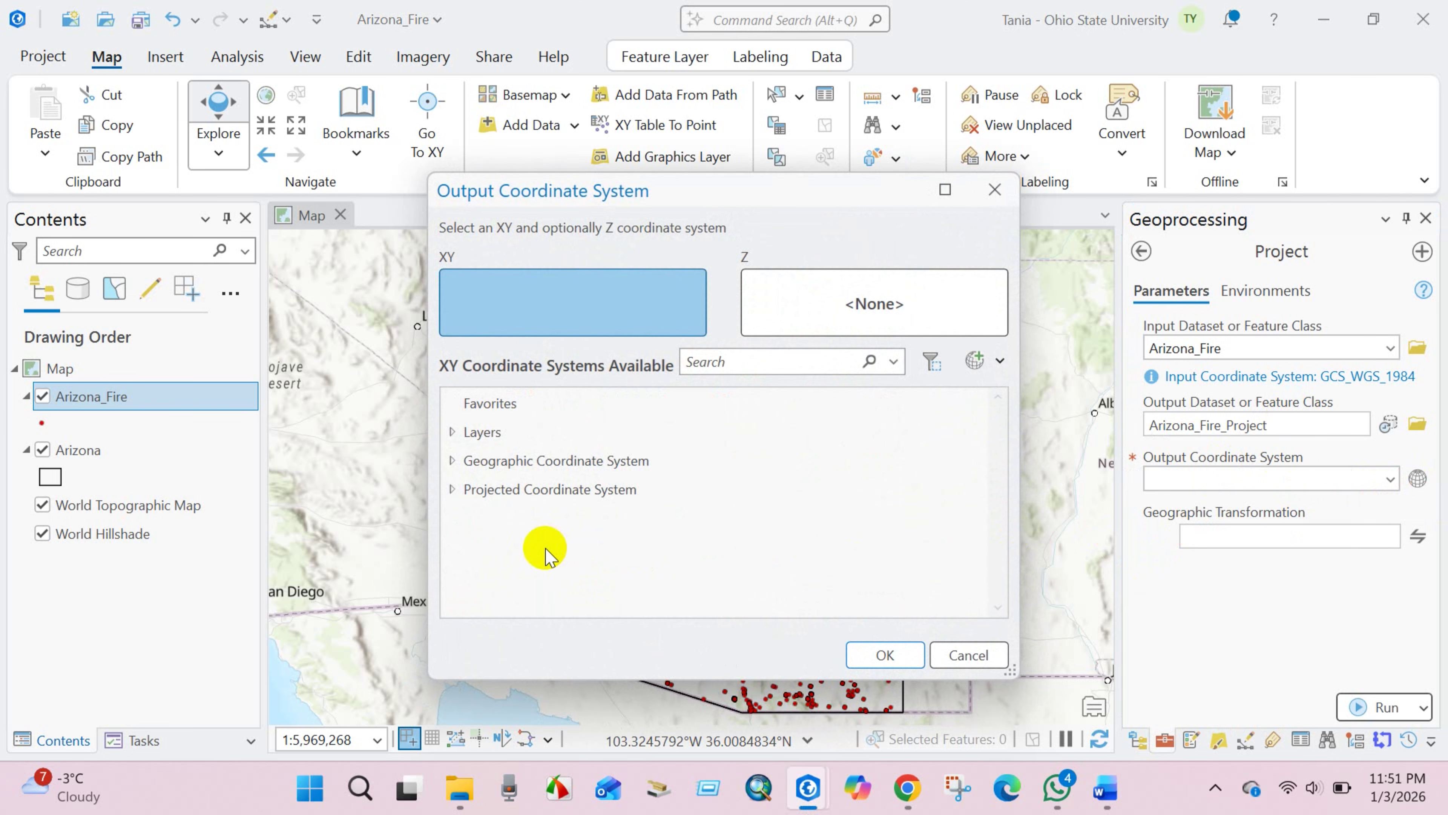
{"action": "left_click", "coordinate": [480, 491]}
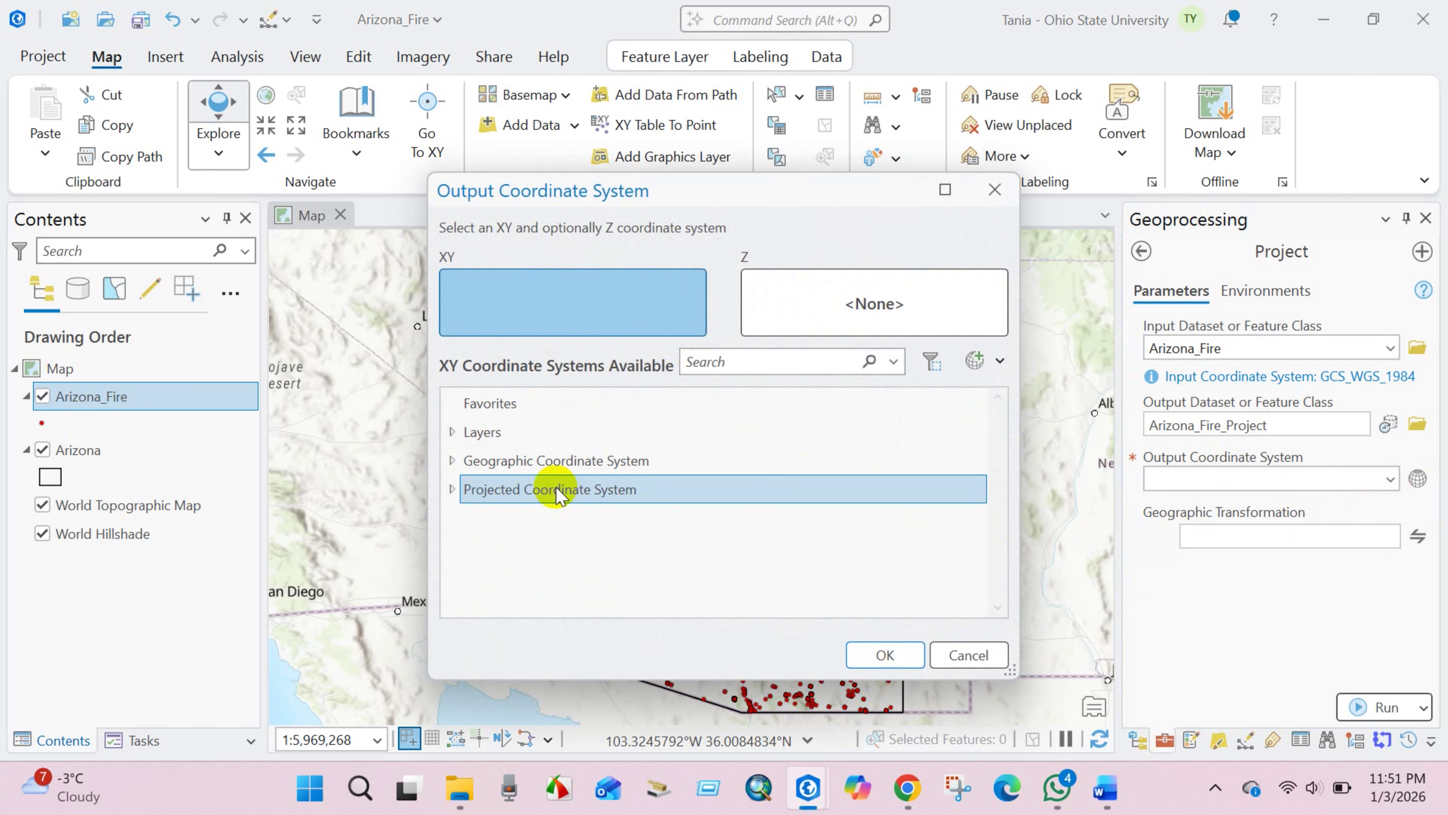
{"action": "left_click", "coordinate": [452, 489]}
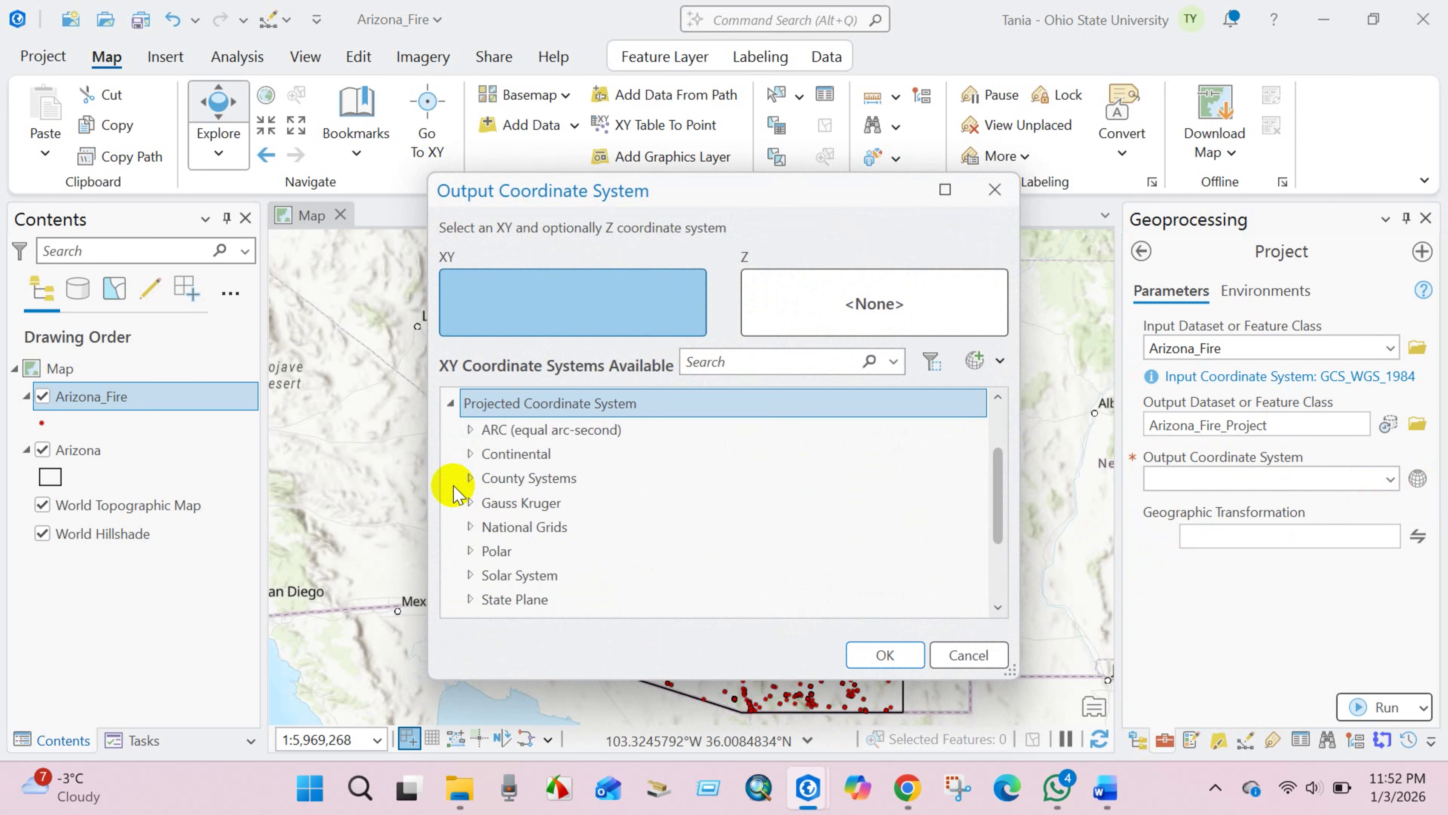
{"action": "scroll", "coordinate": [516, 531], "scroll_direction": "down", "scroll_amount": 2}
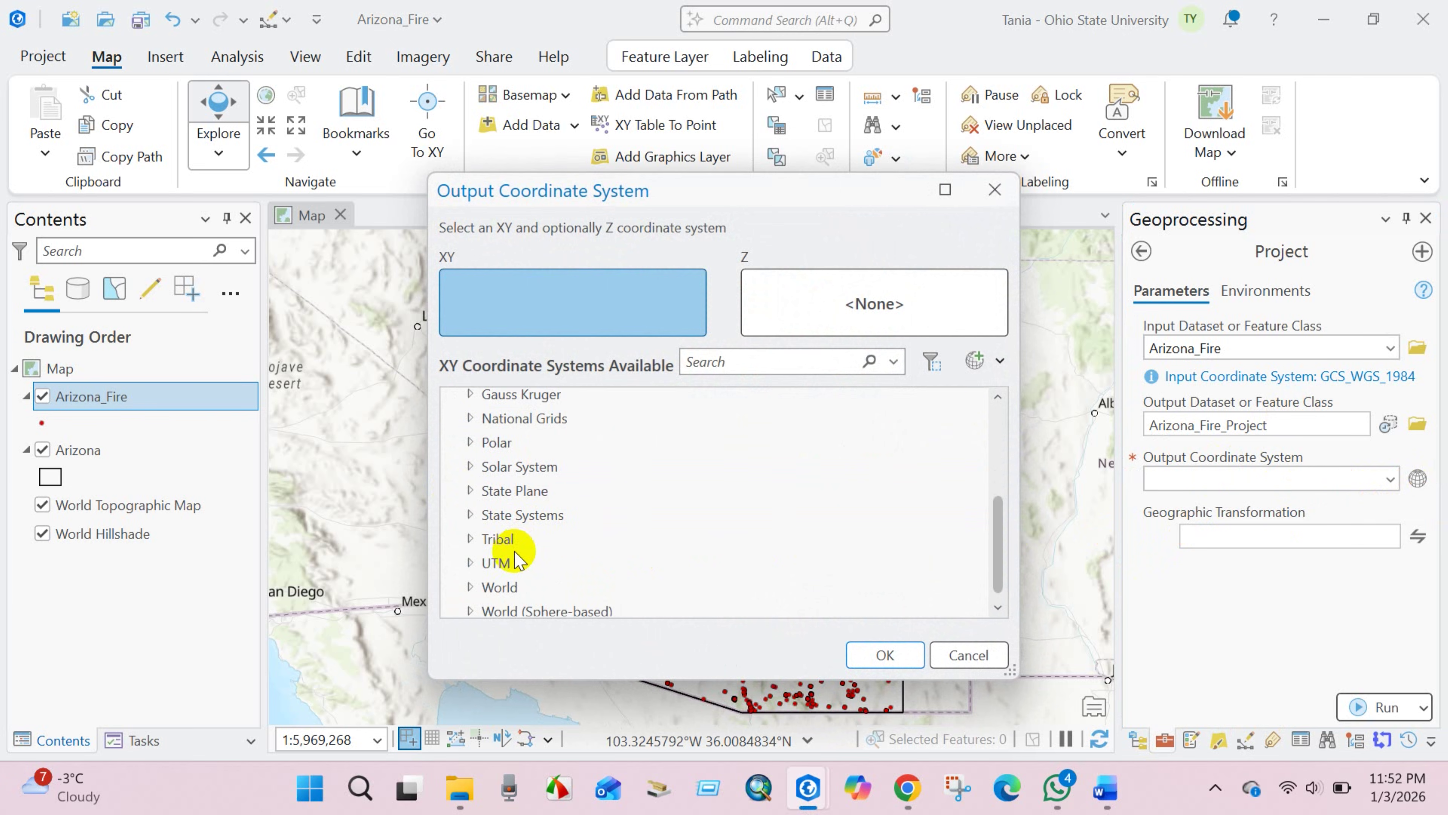
{"action": "left_click", "coordinate": [470, 562]}
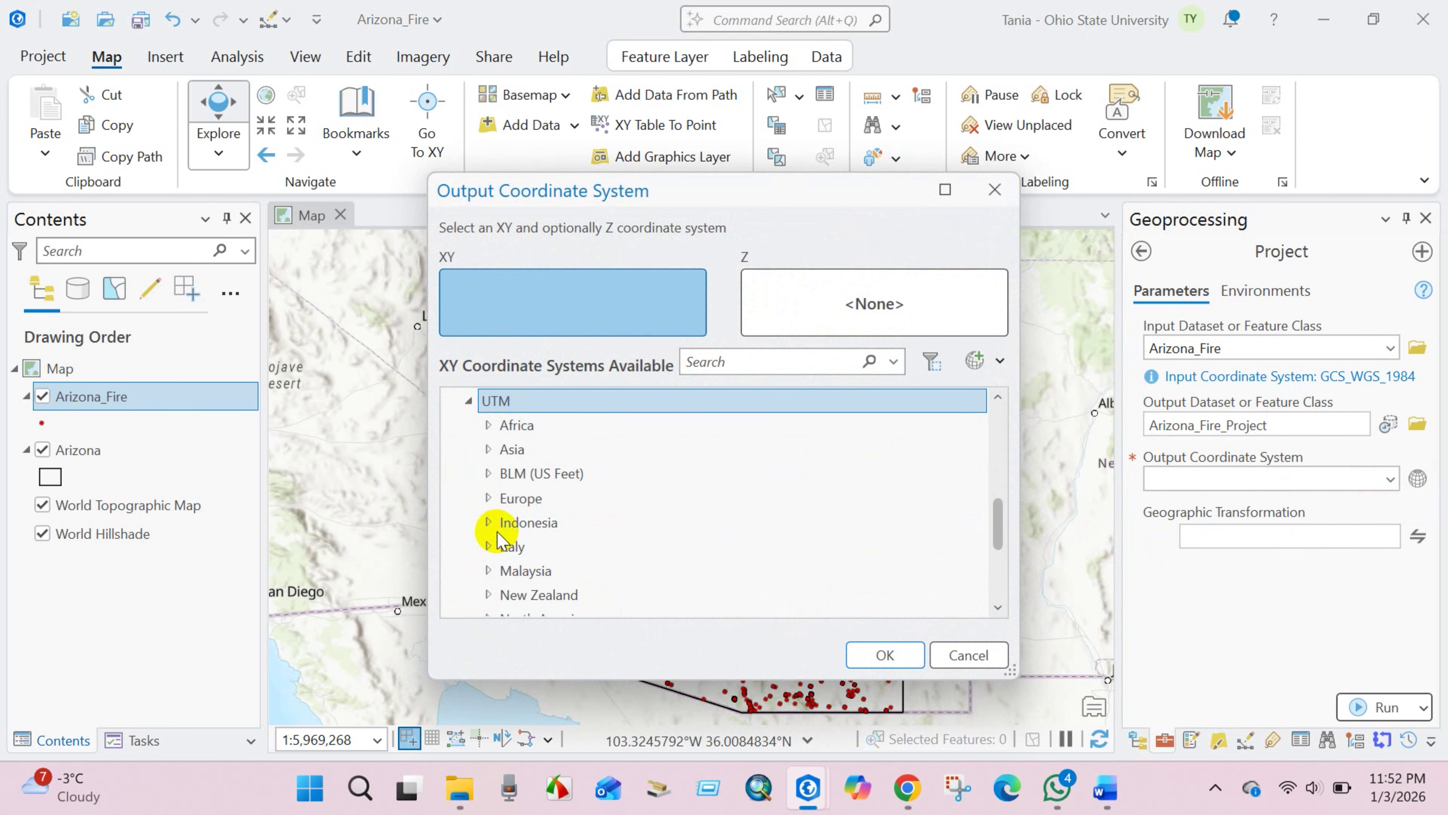
{"action": "scroll", "coordinate": [597, 539], "scroll_direction": "down", "scroll_amount": 1}
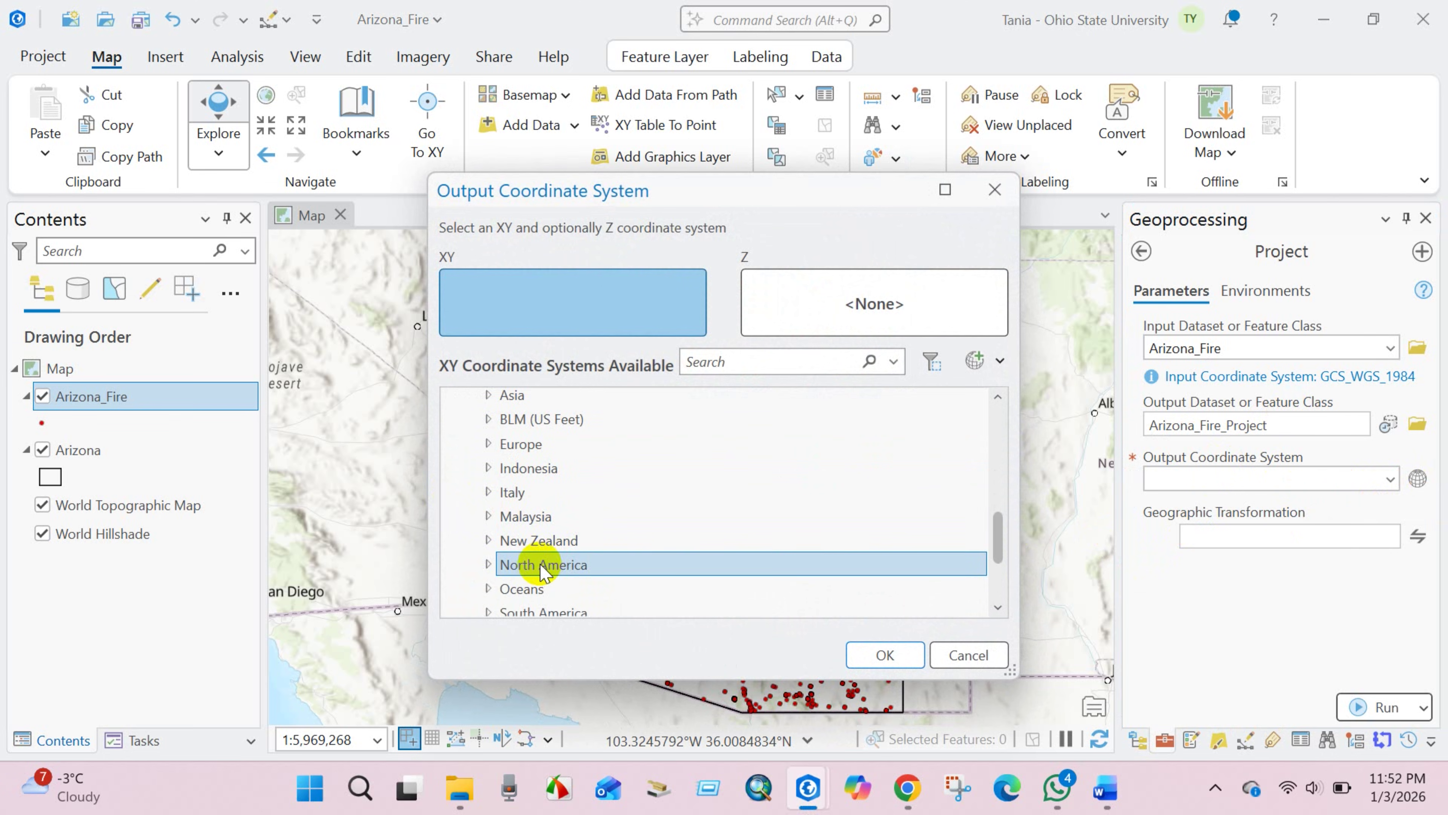
{"action": "left_click", "coordinate": [488, 565]}
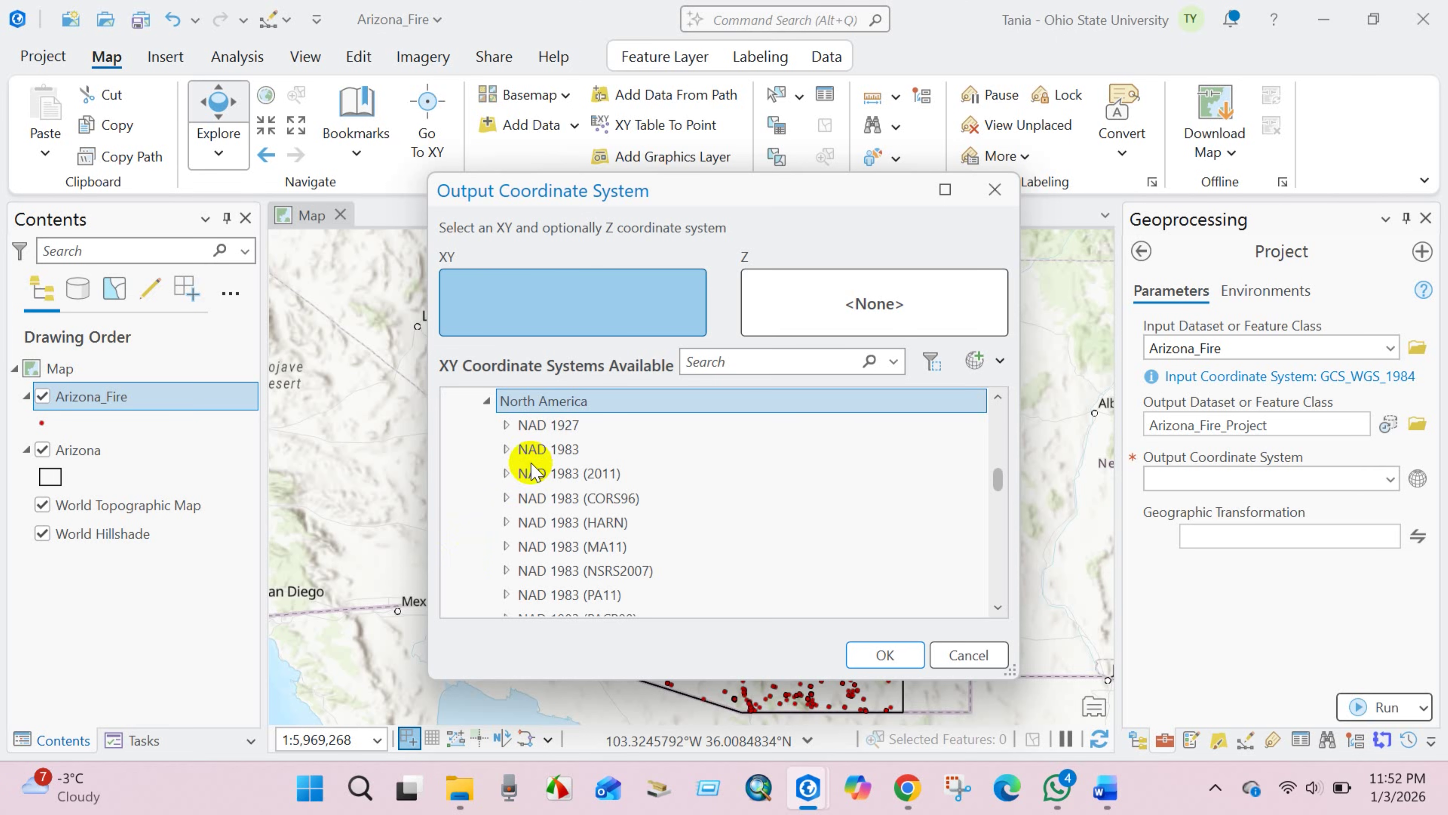
{"action": "left_click", "coordinate": [505, 450]}
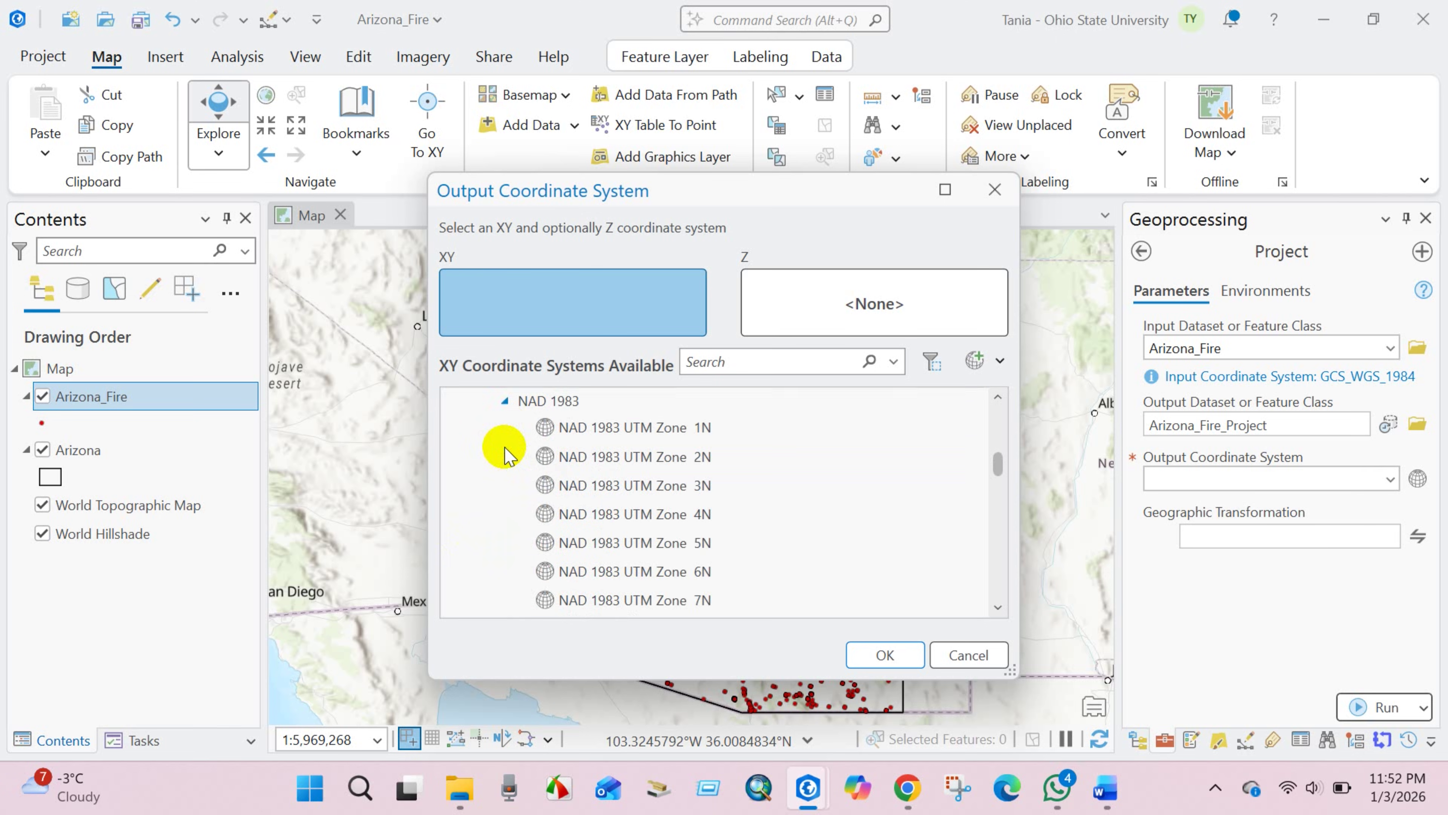
{"action": "scroll", "coordinate": [624, 522], "scroll_direction": "down", "scroll_amount": 2}
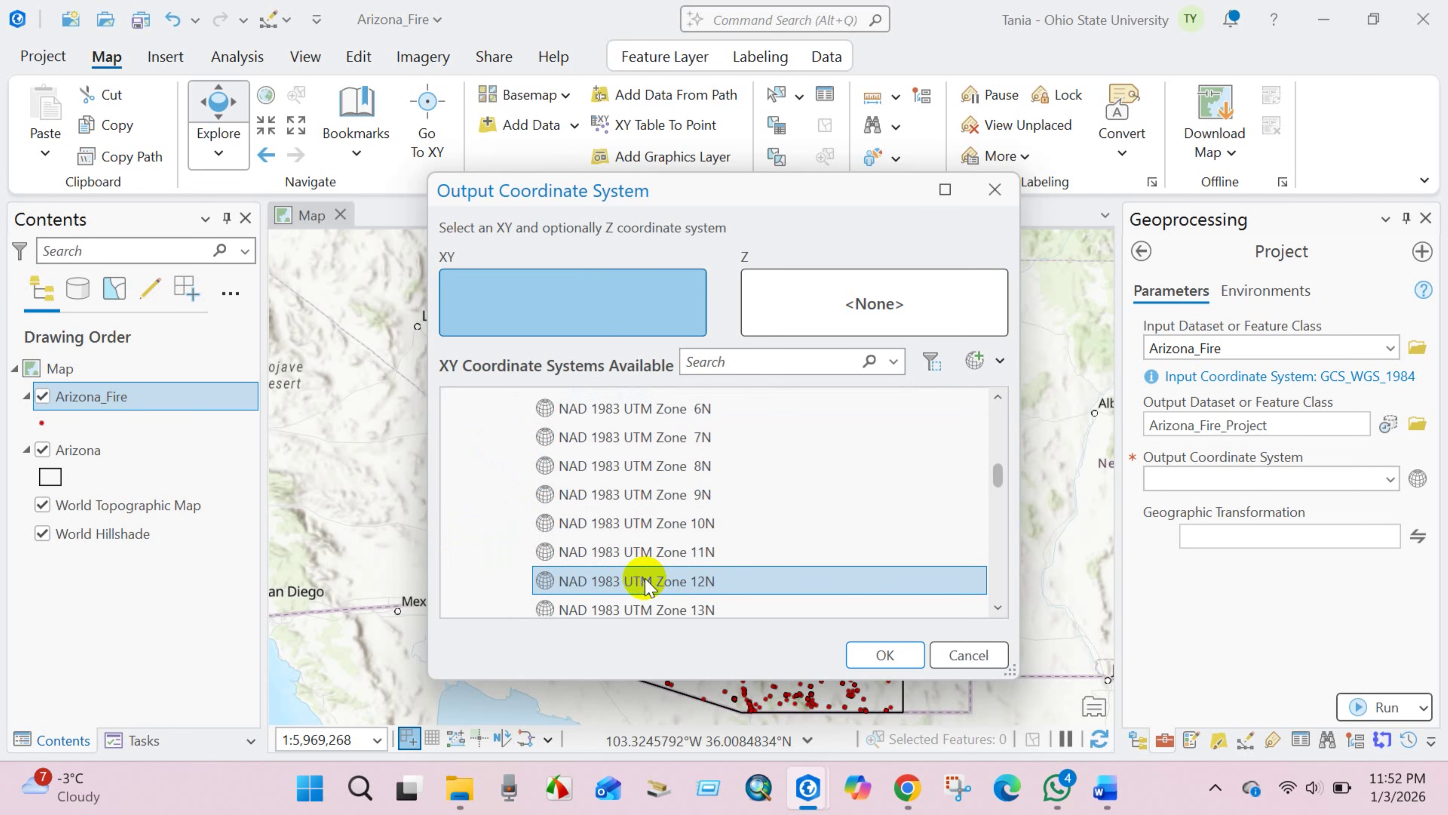
{"action": "left_click", "coordinate": [656, 581]}
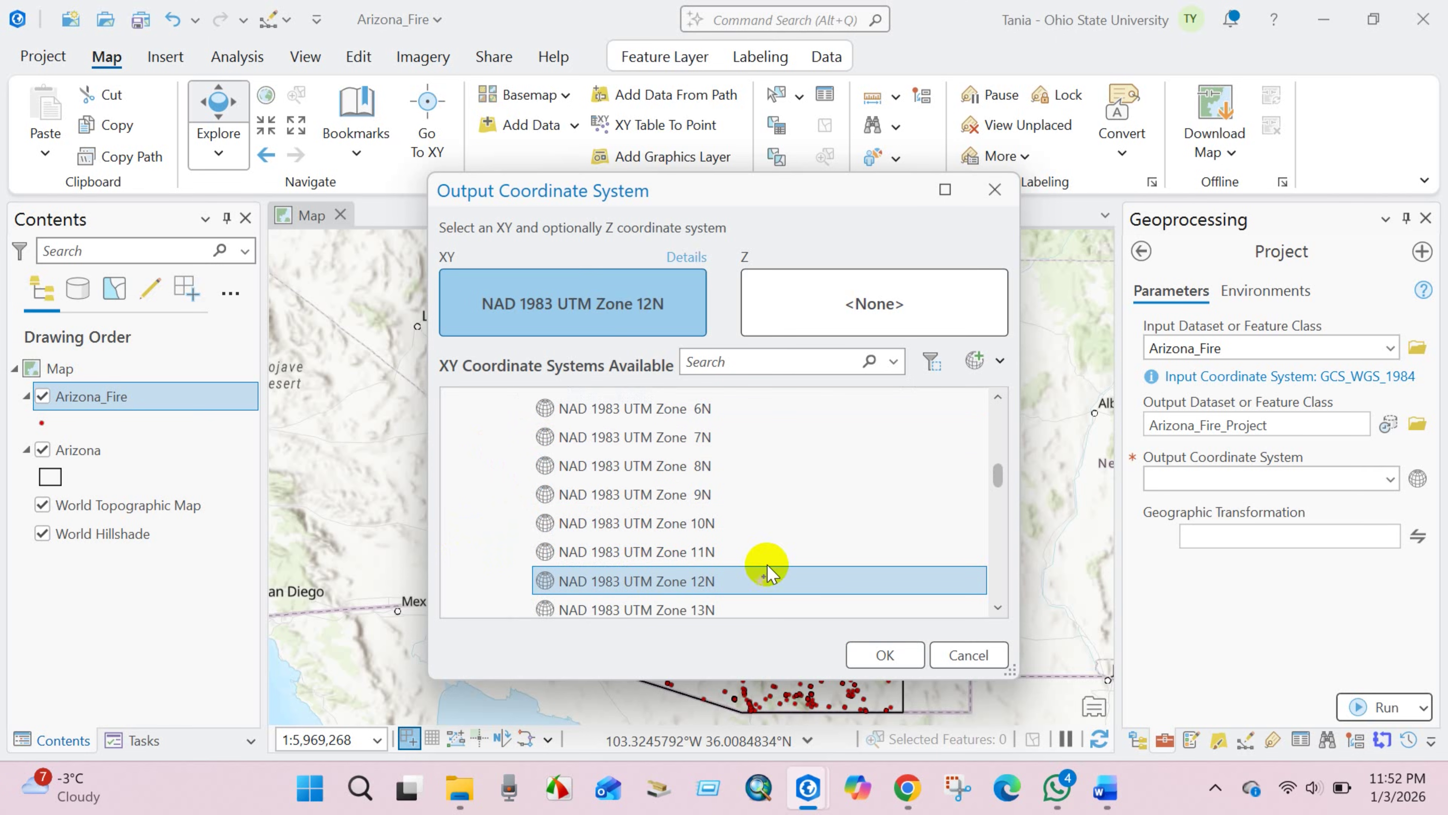
{"action": "left_click", "coordinate": [882, 660]}
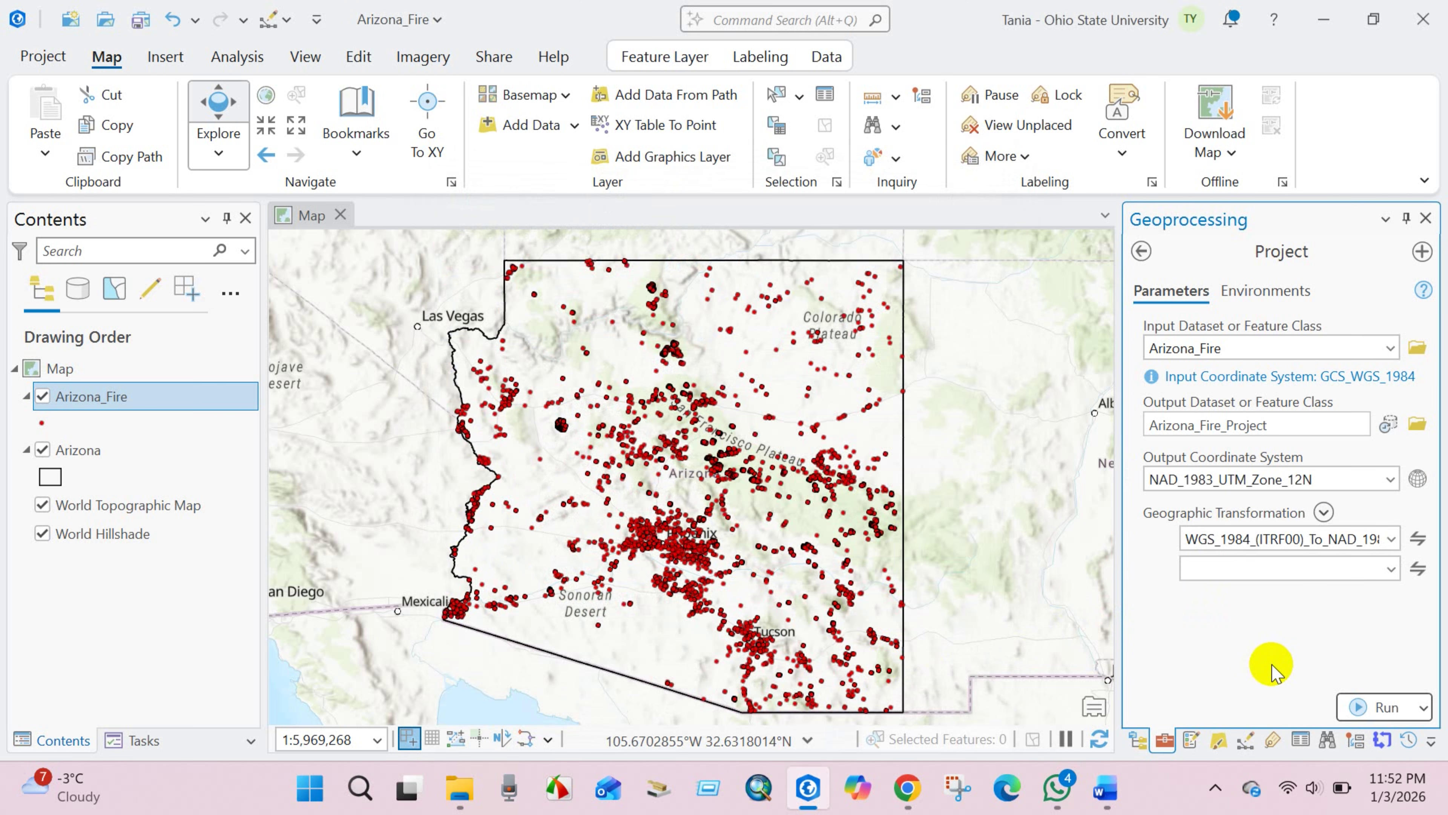
Run the projection of Arizona_Fire and hide the original Arizona_Fire layer on the map.
{"action": "left_click", "coordinate": [1379, 707]}
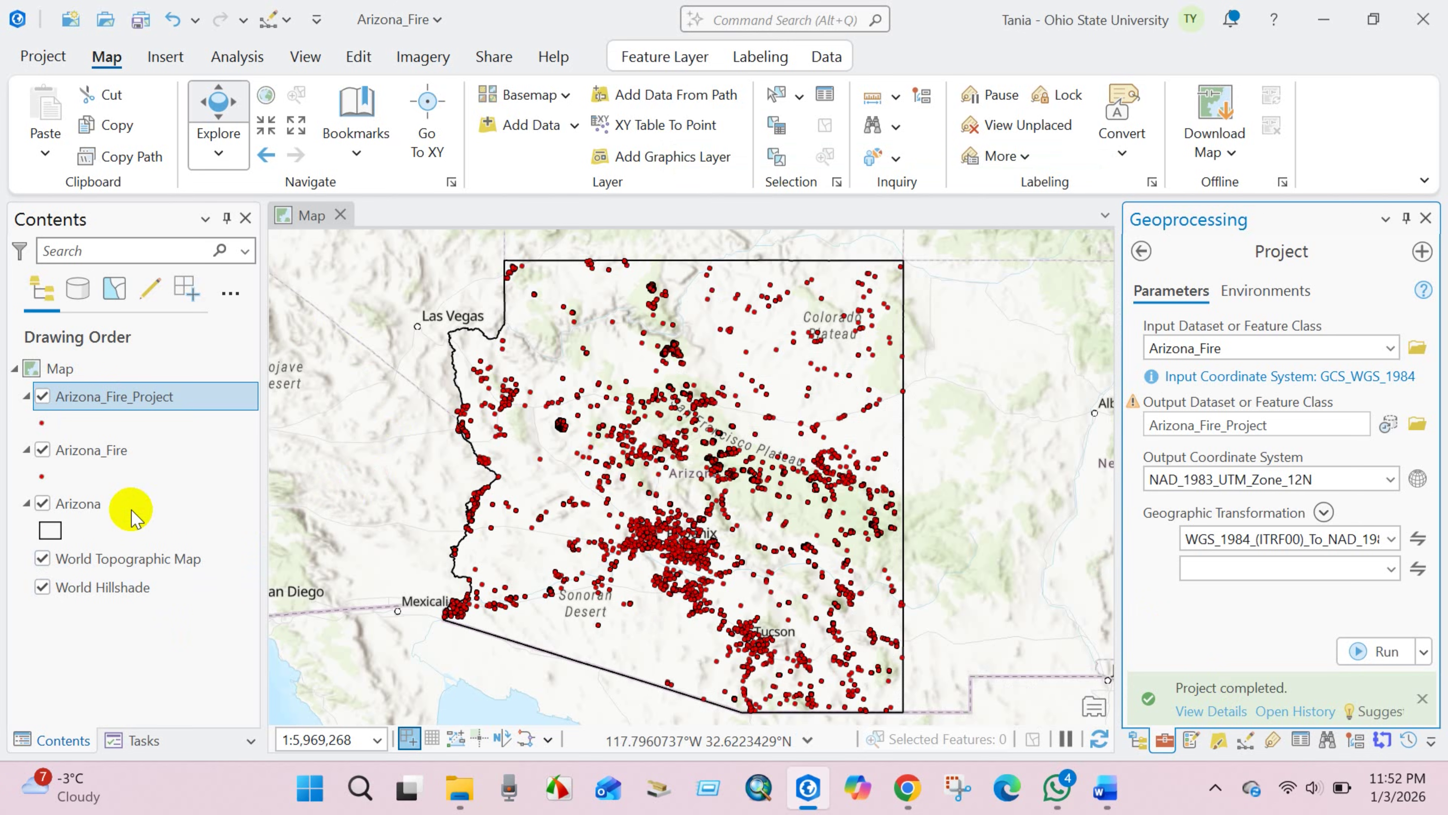
{"action": "left_click", "coordinate": [46, 454], "text": "ctrl"}
{"action": "left_click", "coordinate": [43, 450]}
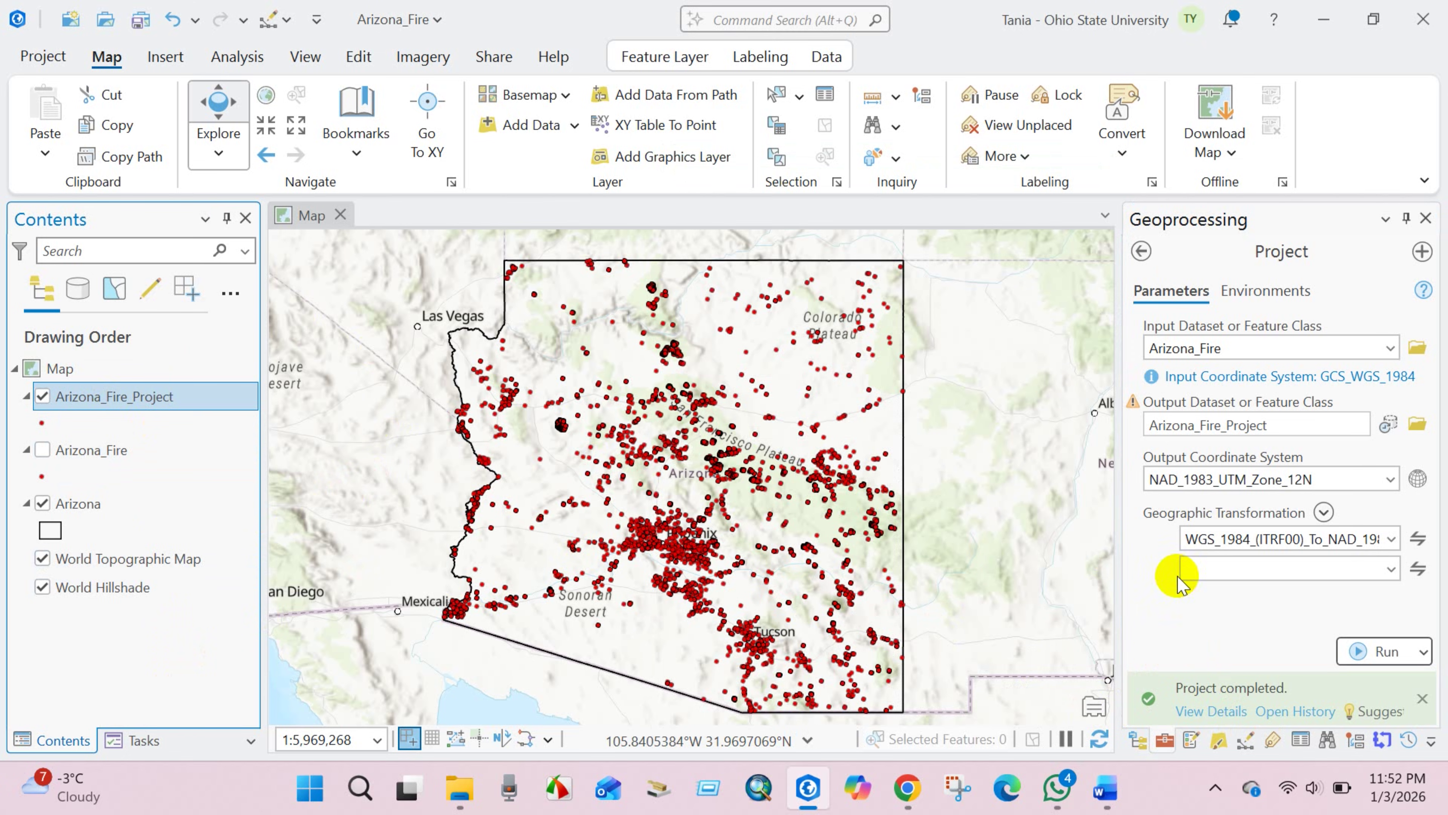
Find the Integrate geoprocessing tool and set Arizona_Fire_Project as its input features.
{"action": "left_click", "coordinate": [1142, 252]}
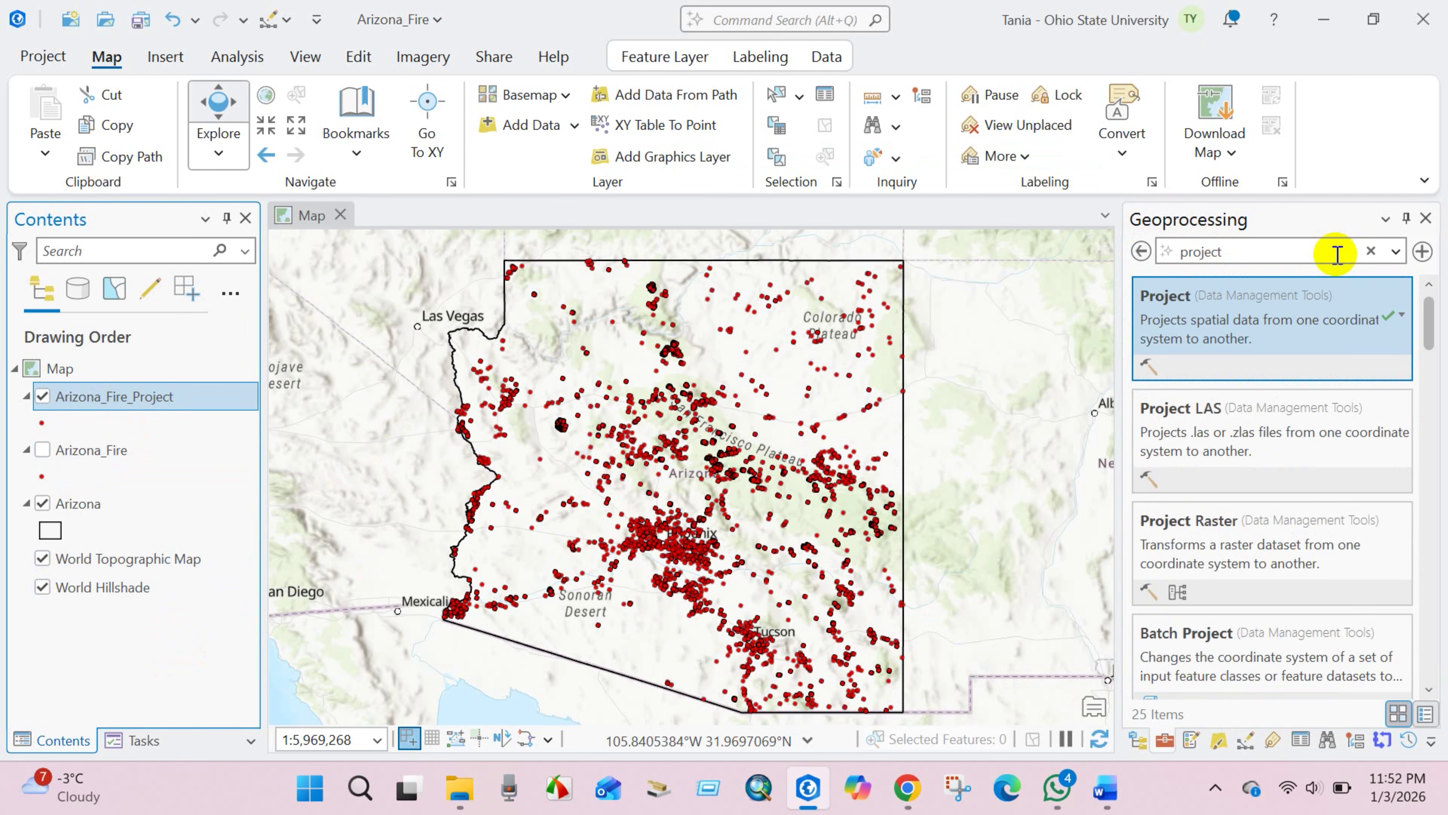
{"action": "left_click", "coordinate": [1367, 250]}
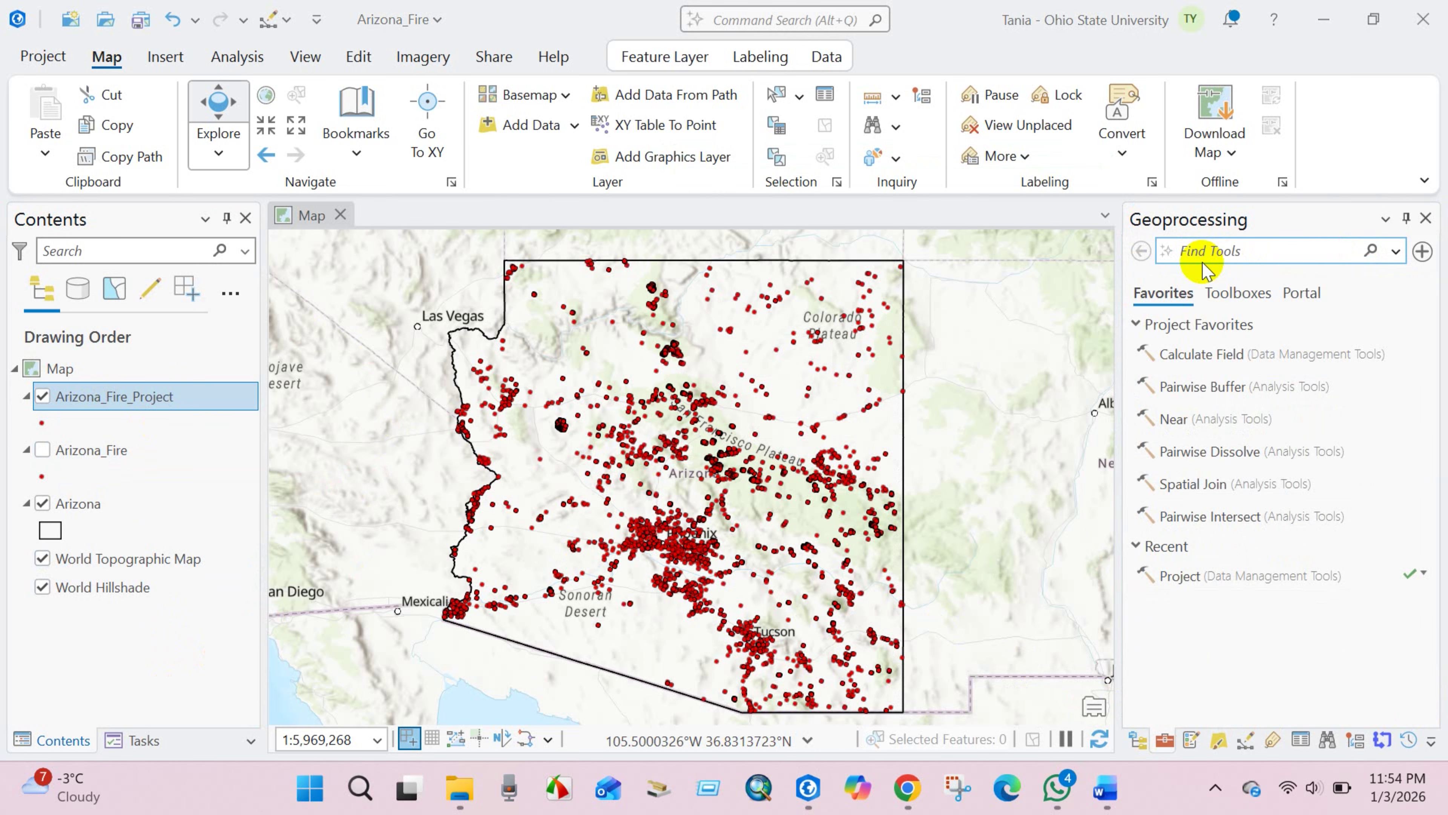
{"action": "left_click", "coordinate": [1212, 250]}
{"action": "type", "text": "Integrate"}
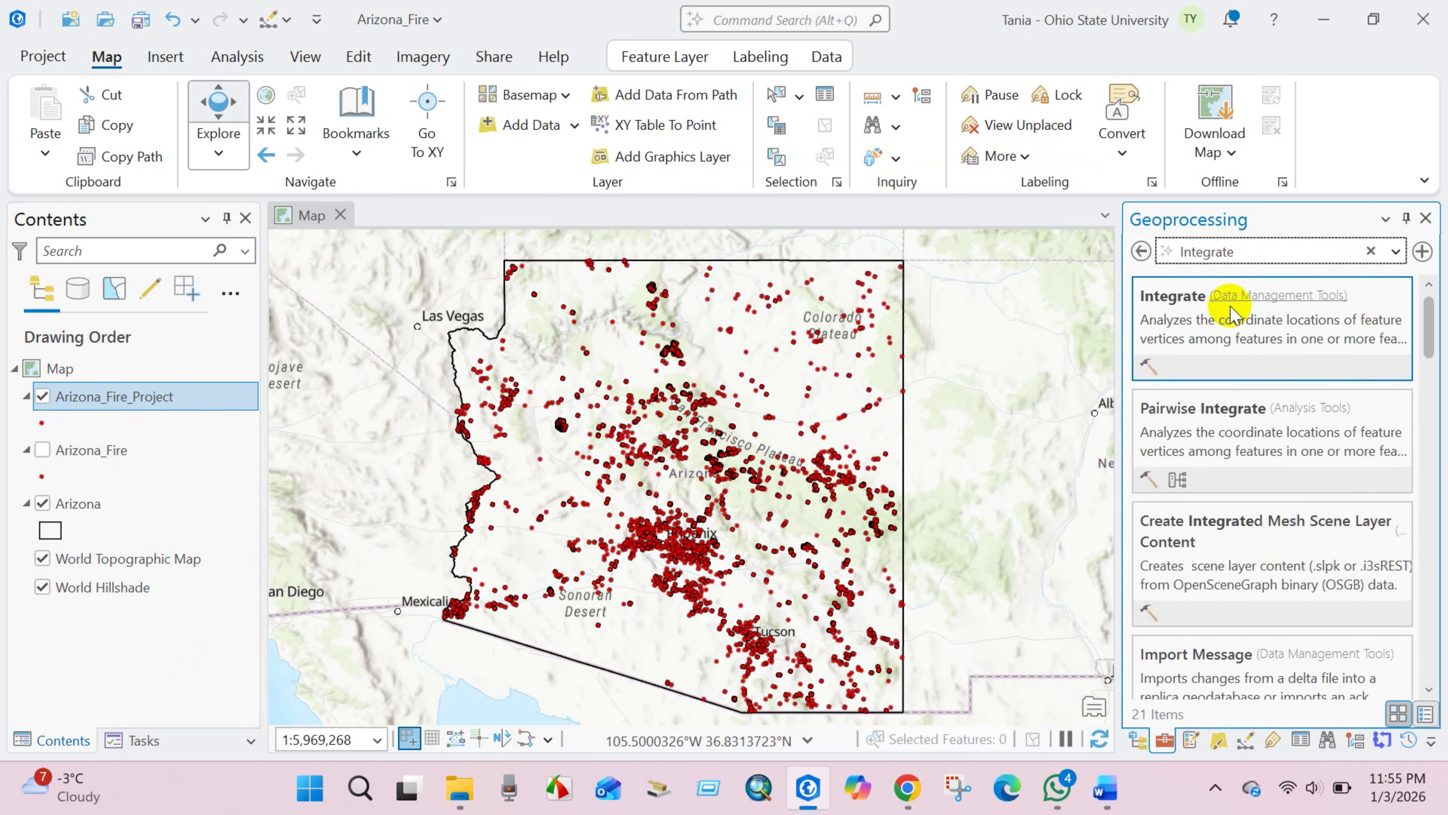
{"action": "left_click", "coordinate": [1222, 328]}
{"action": "left_click", "coordinate": [1222, 329]}
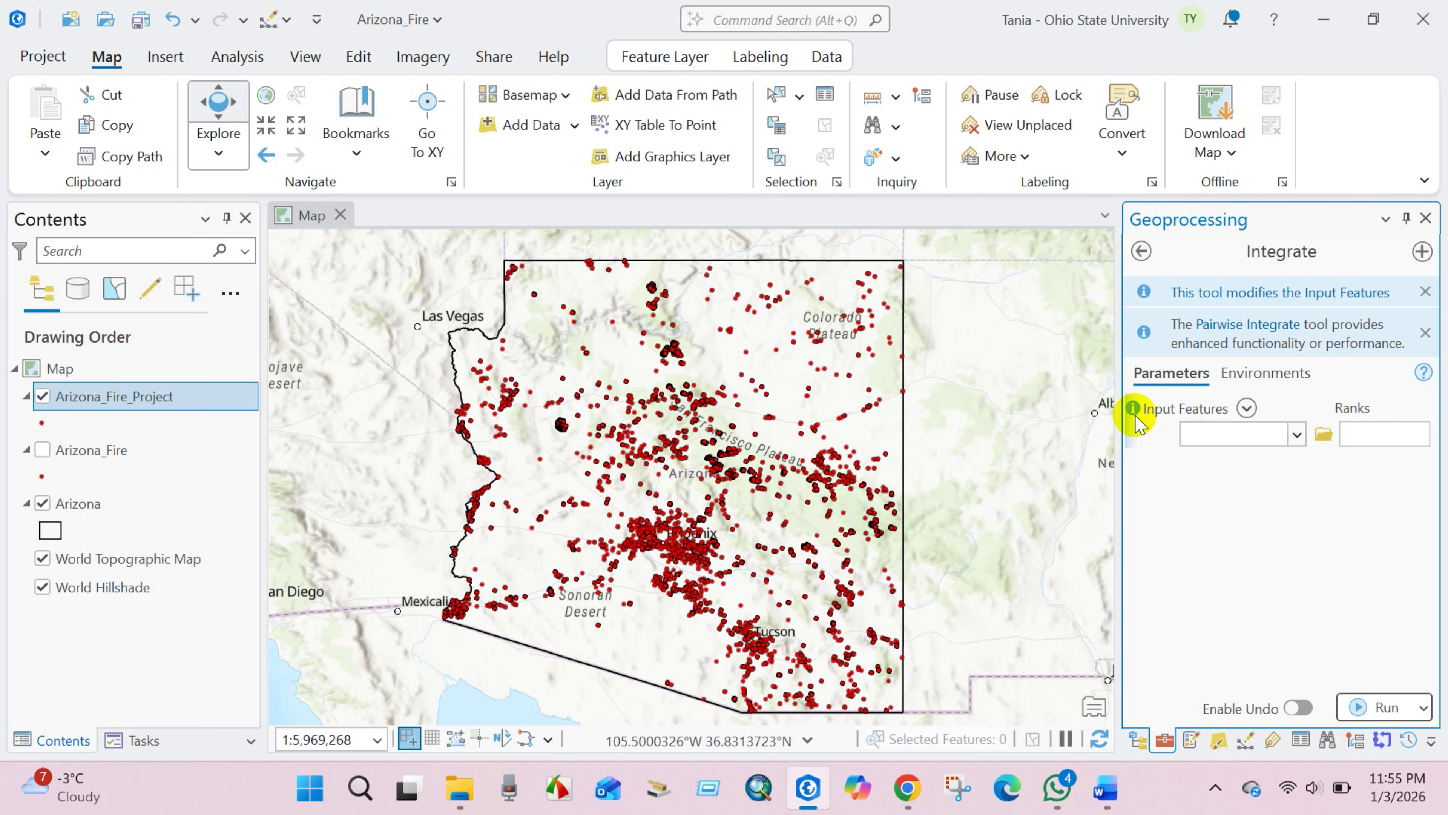
{"action": "left_click", "coordinate": [1295, 434]}
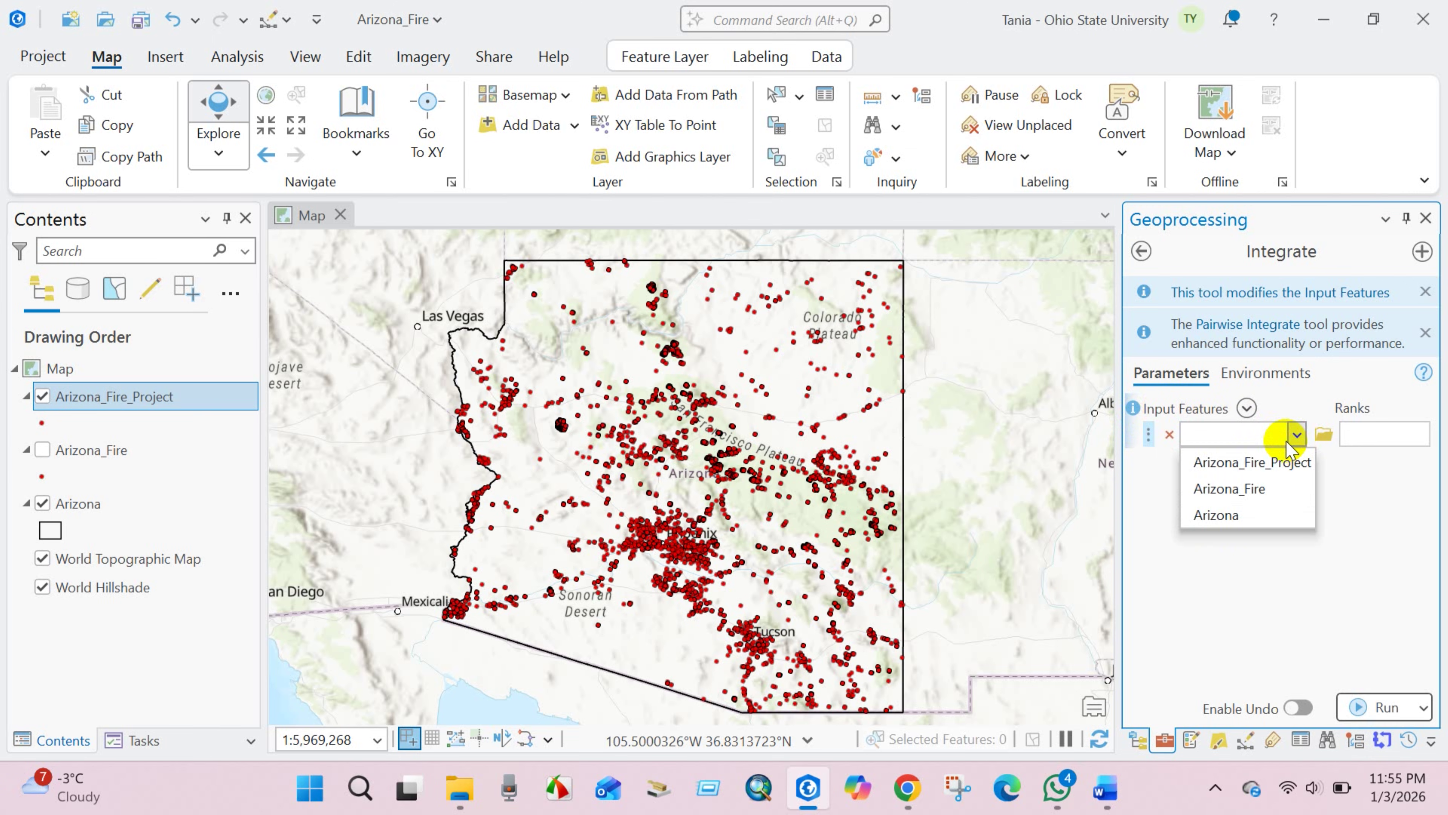
{"action": "left_click", "coordinate": [1252, 459]}
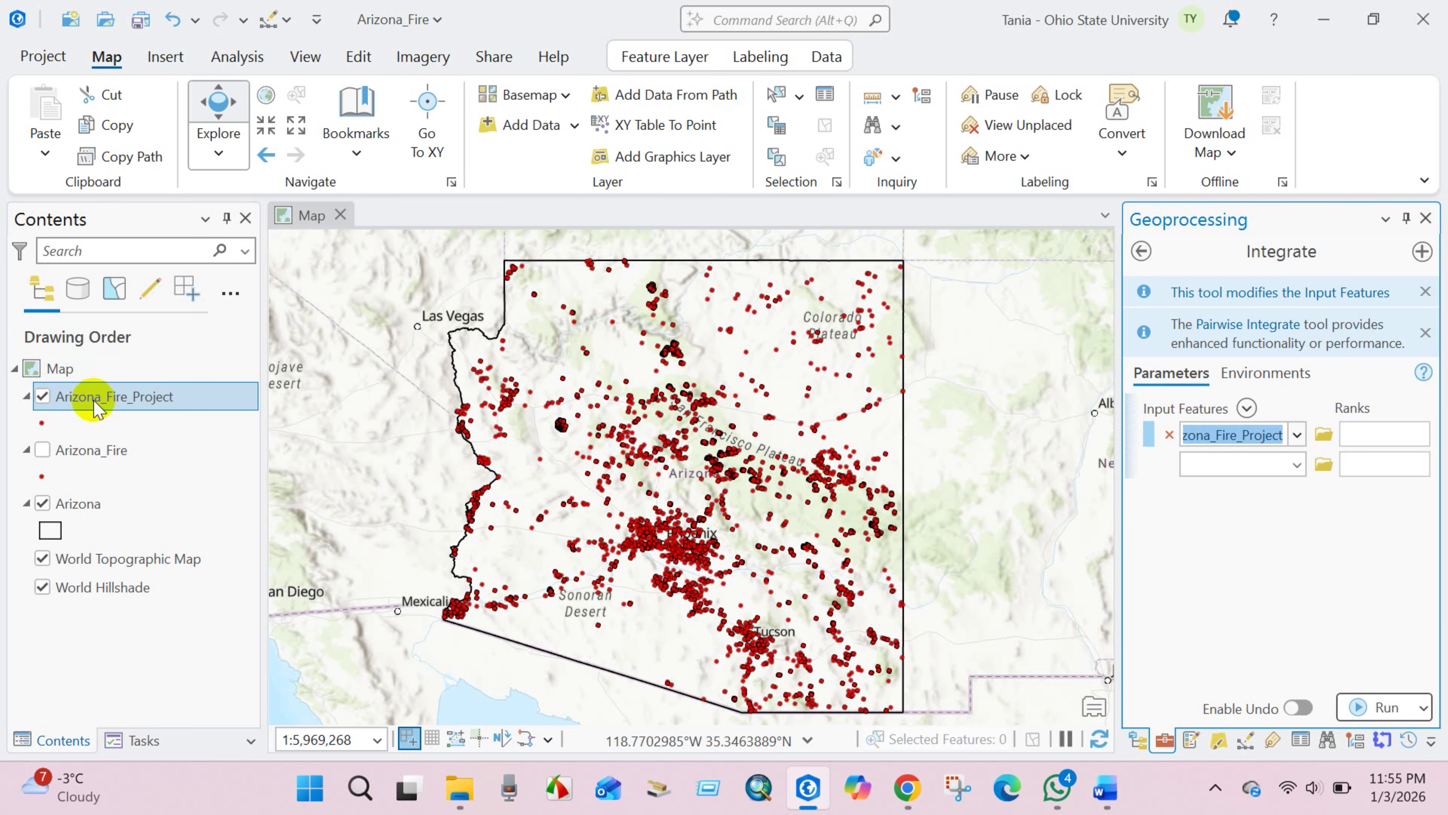
{"action": "left_click", "coordinate": [1217, 531]}
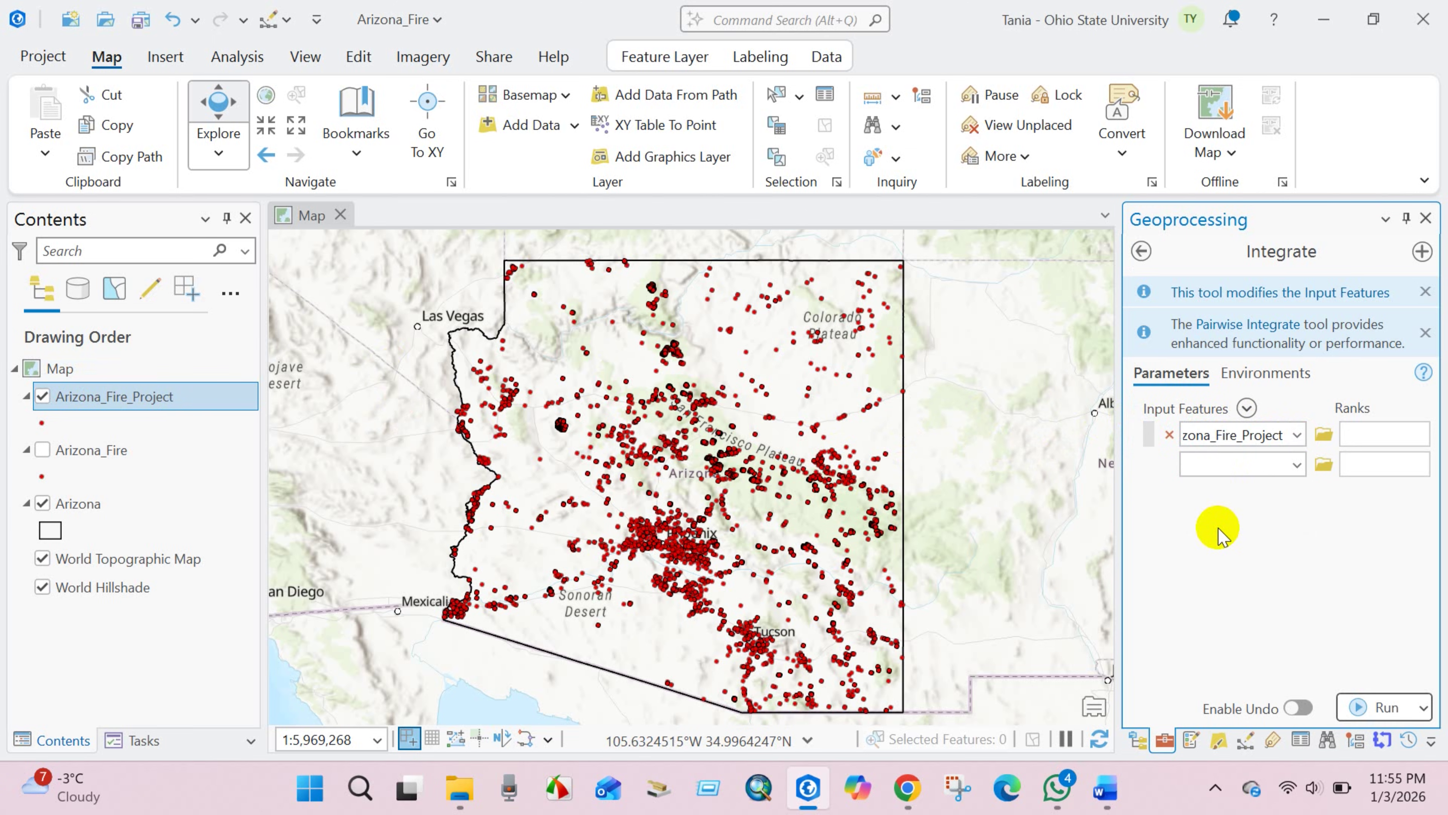
Set the Integrate tool's XY tolerance environment to 30 meters and run it on Arizona_Fire_Project.
{"action": "left_click", "coordinate": [1262, 377]}
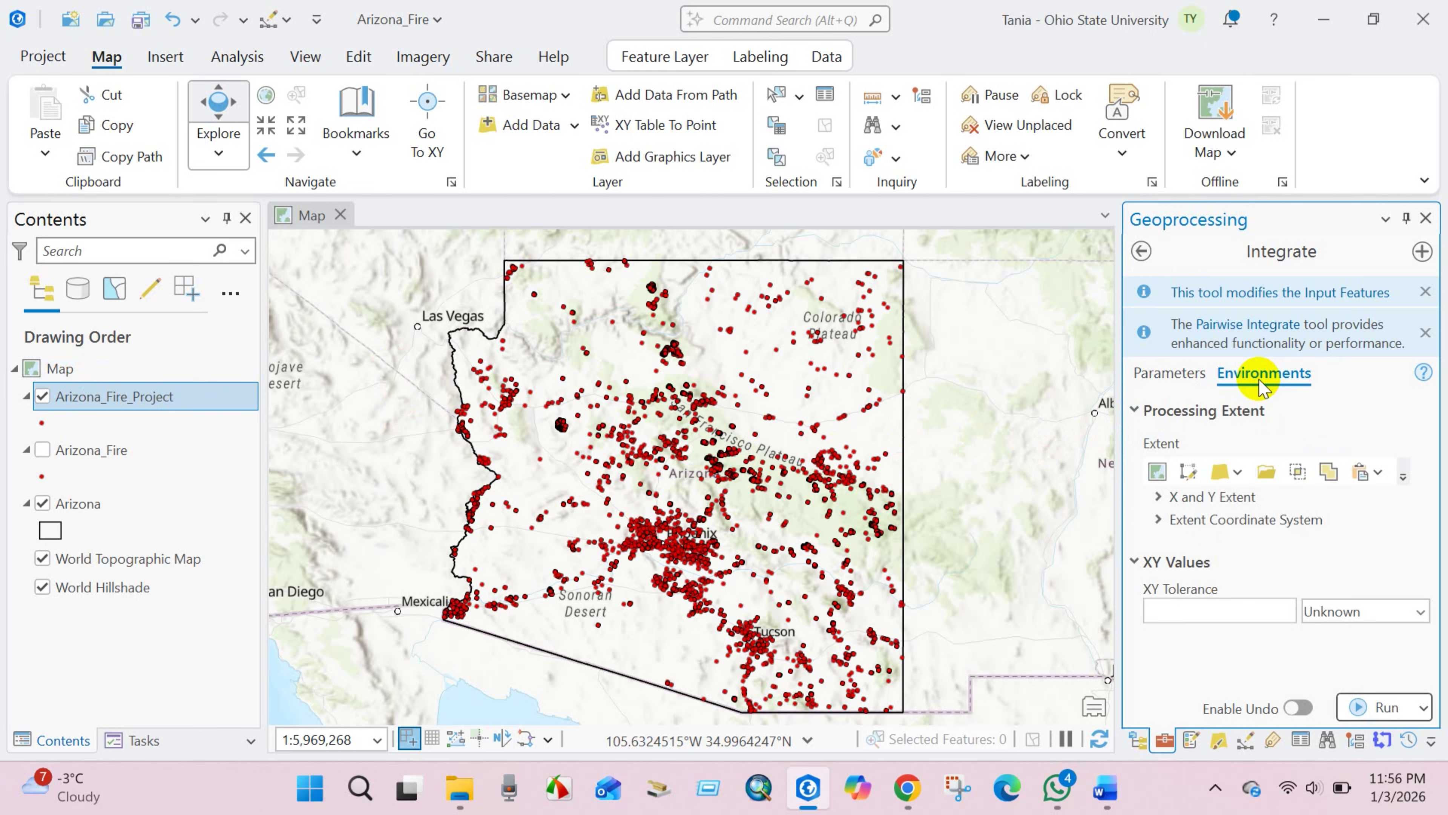
{"action": "left_click", "coordinate": [1235, 606]}
{"action": "type", "text": "30"}
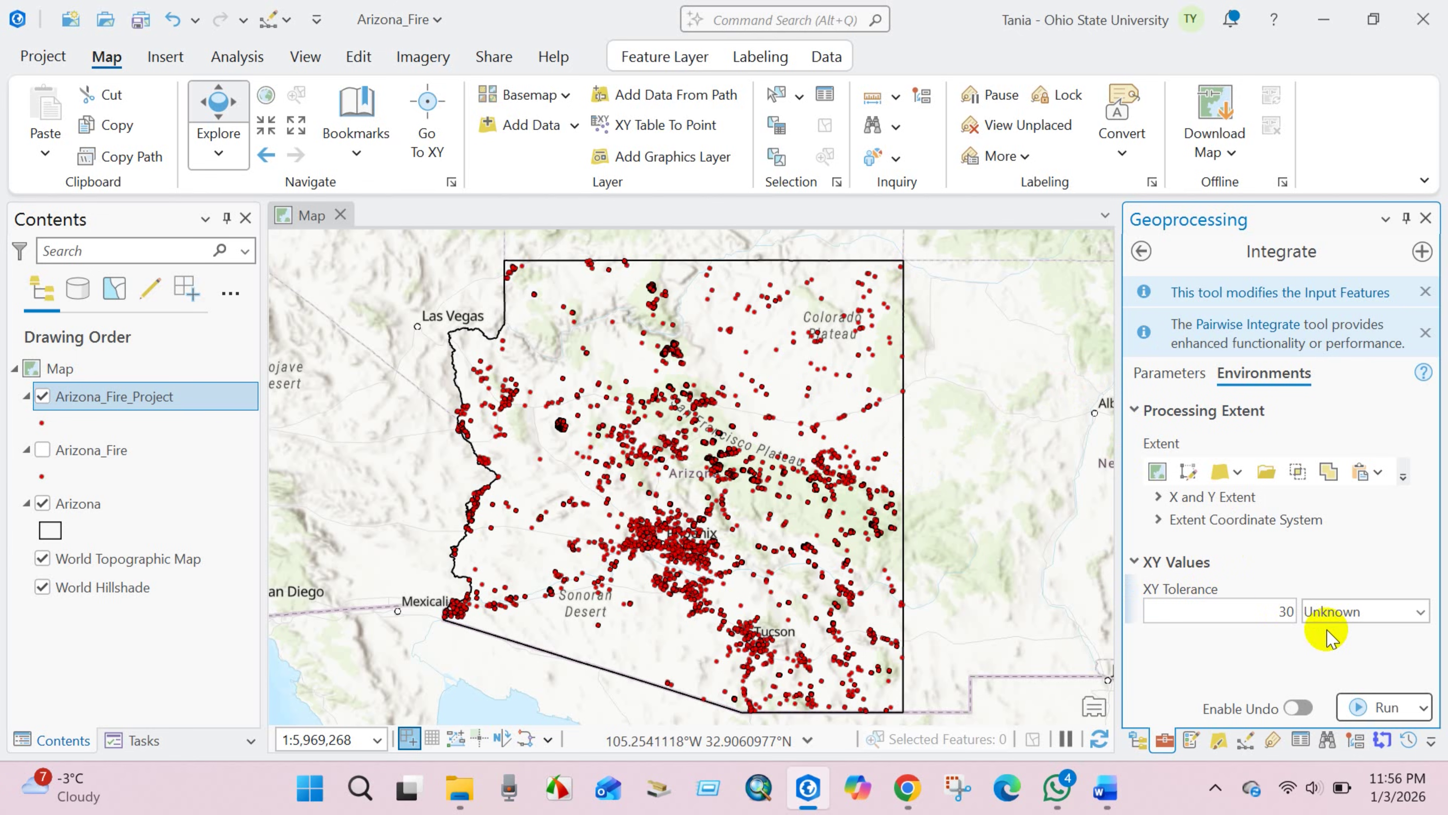
{"action": "left_click", "coordinate": [1421, 612]}
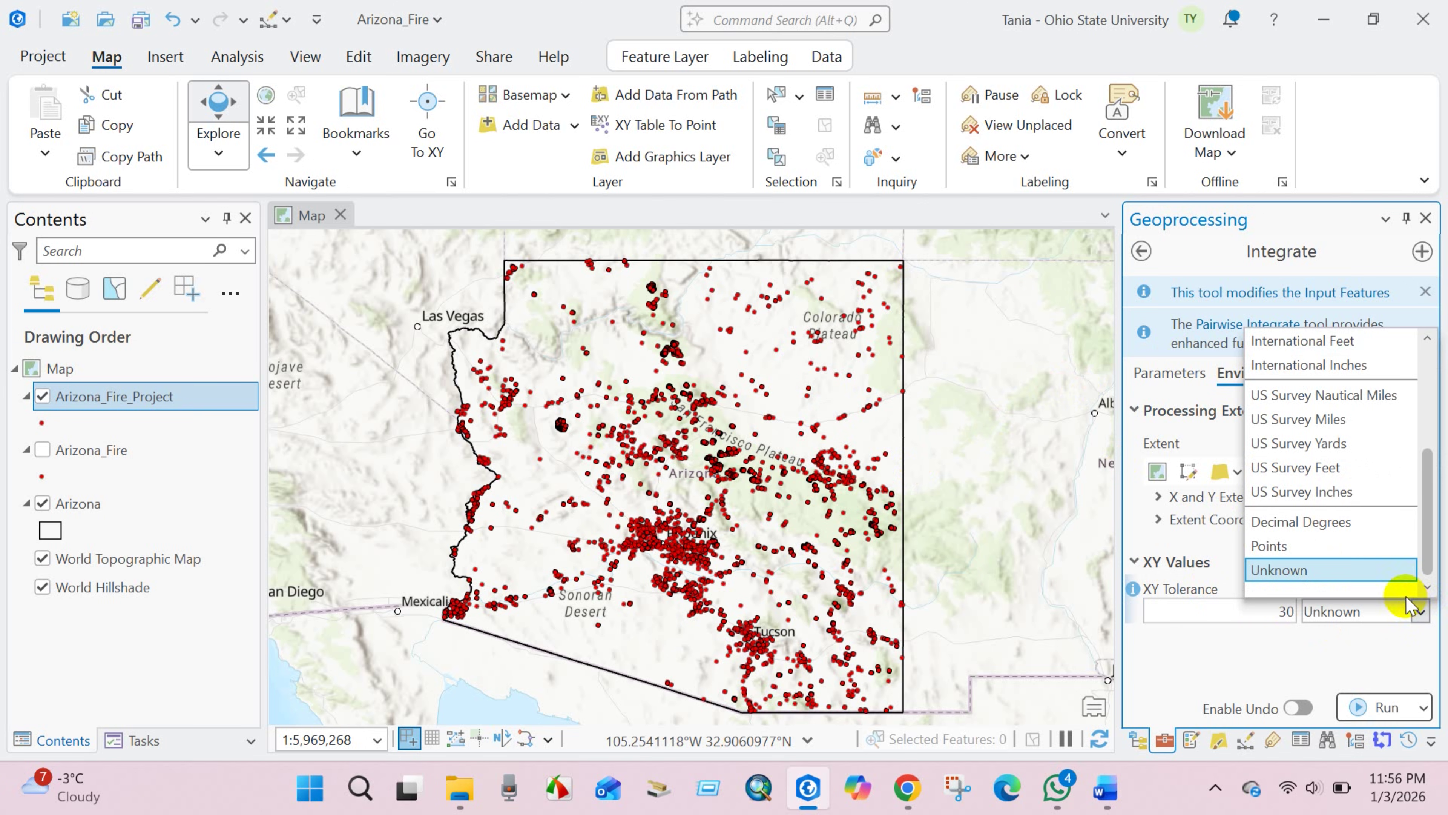
{"action": "scroll", "coordinate": [1384, 567], "scroll_direction": "up", "scroll_amount": 3}
{"action": "scroll", "coordinate": [1368, 551], "scroll_direction": "up", "scroll_amount": 5}
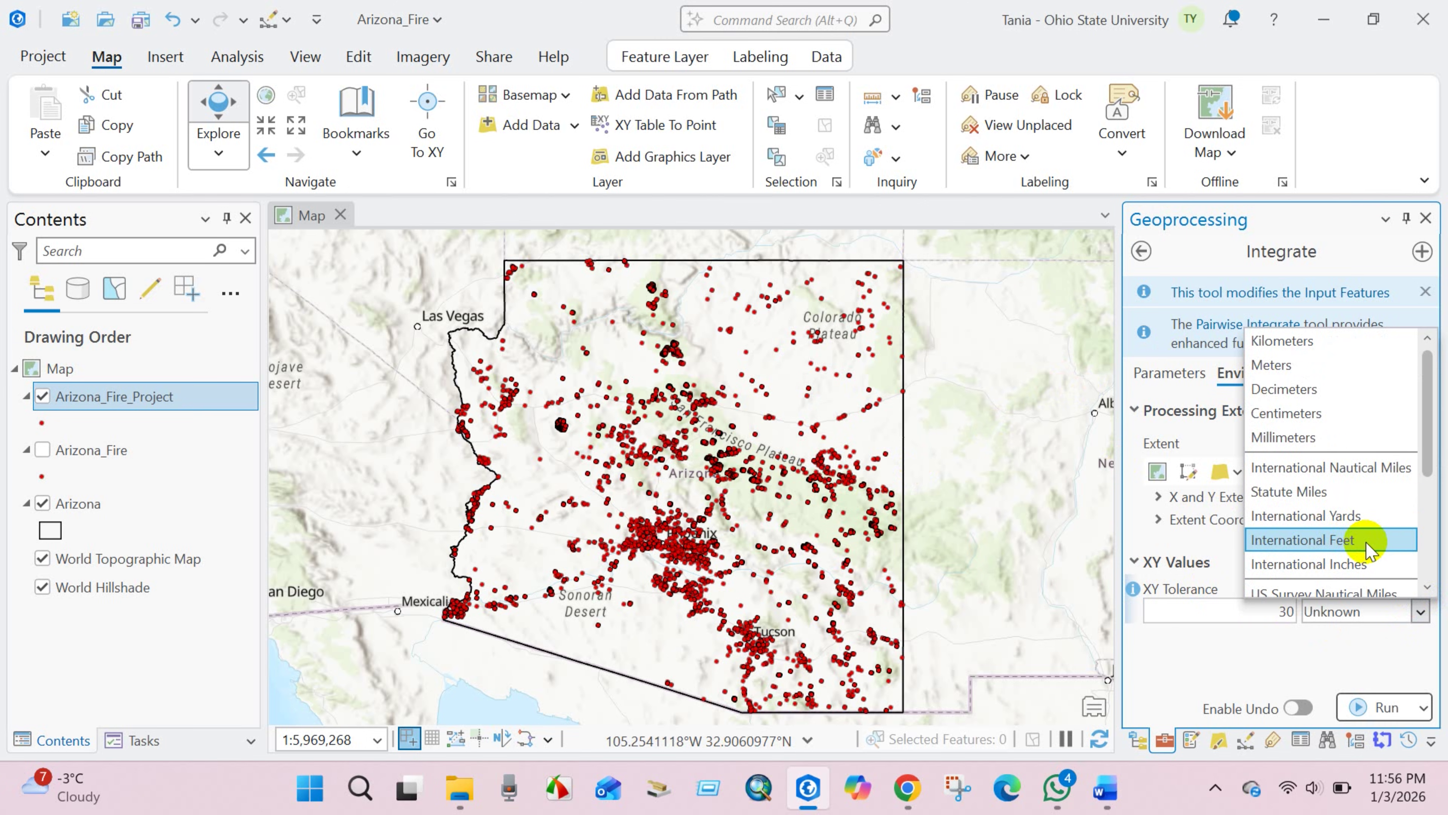
{"action": "left_click", "coordinate": [1285, 366]}
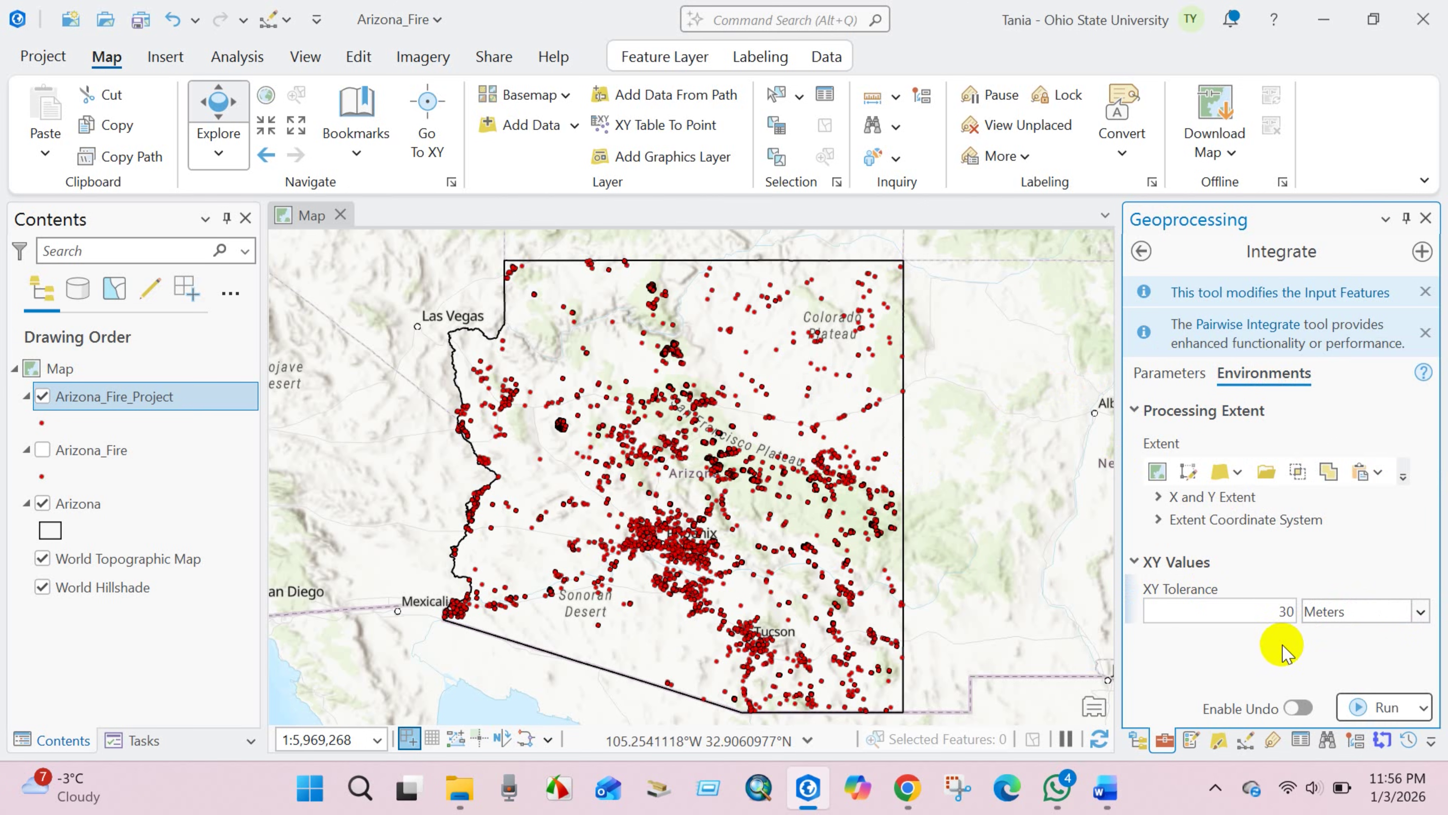
{"action": "left_click", "coordinate": [1160, 376]}
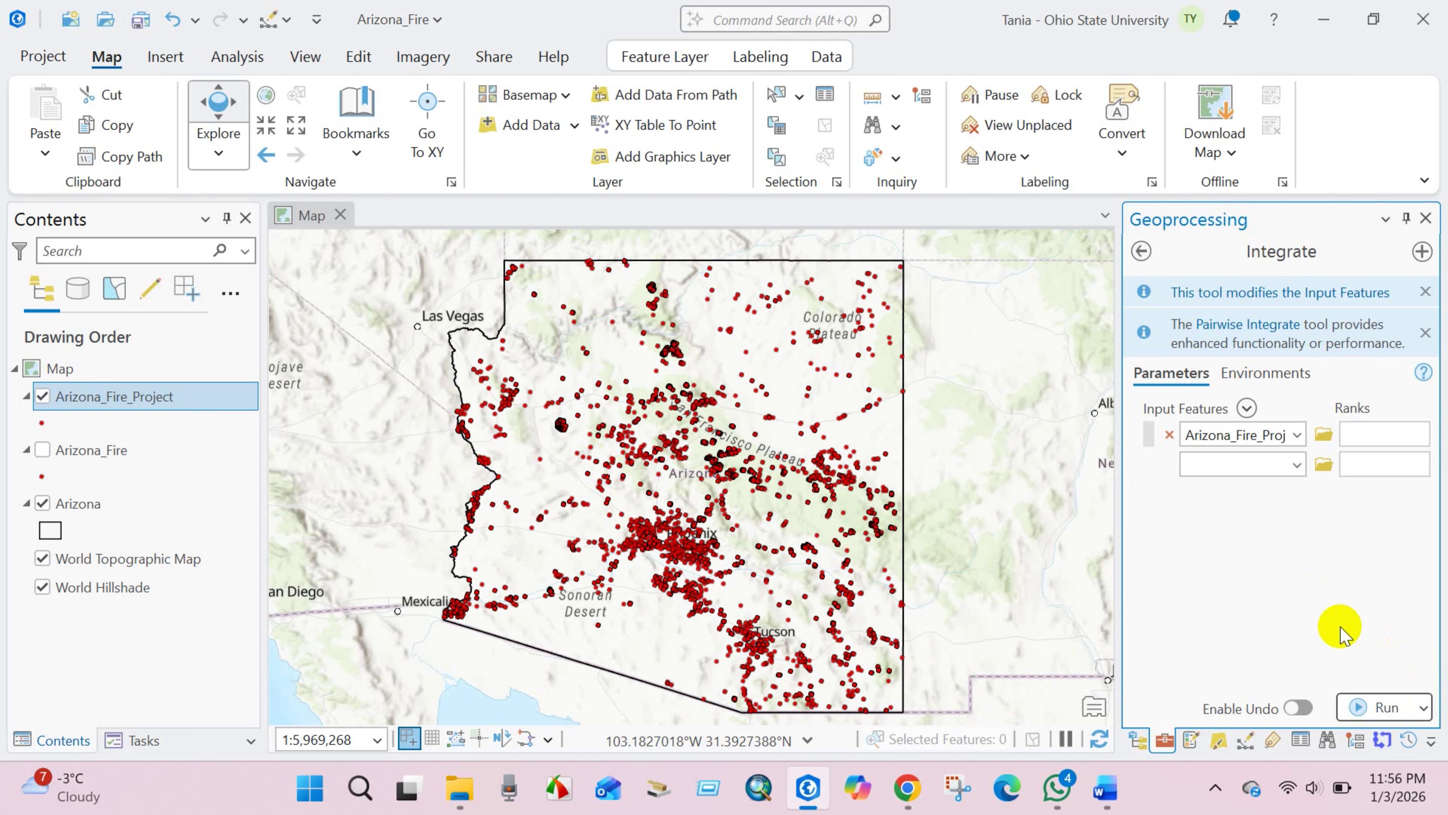
{"action": "left_click", "coordinate": [1375, 706]}
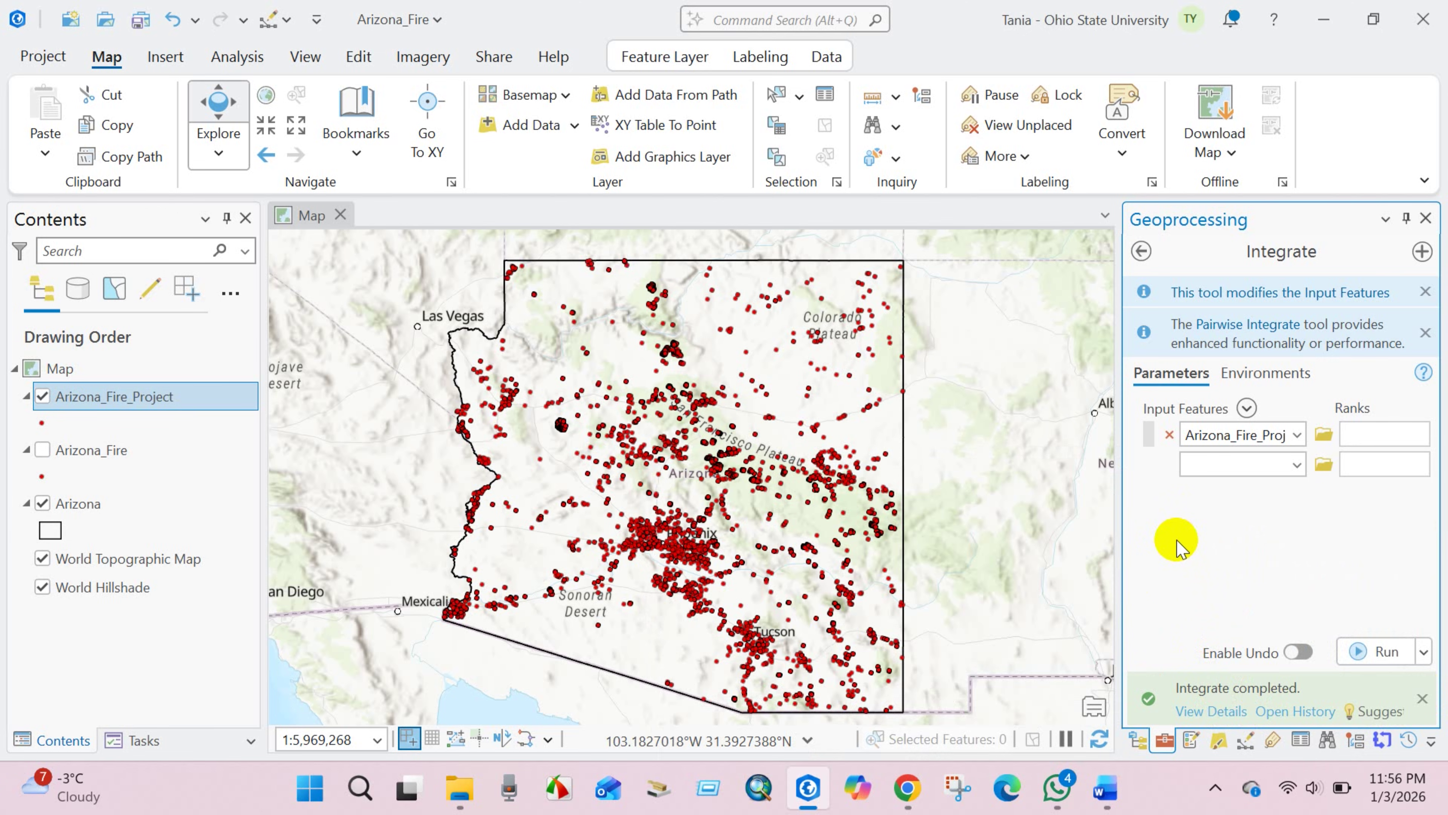
Find the Collect Events tool, run it with Arizona_Fire_Project as the input incident features, and inspect the weighted points on the map.
{"action": "left_click", "coordinate": [1141, 251]}
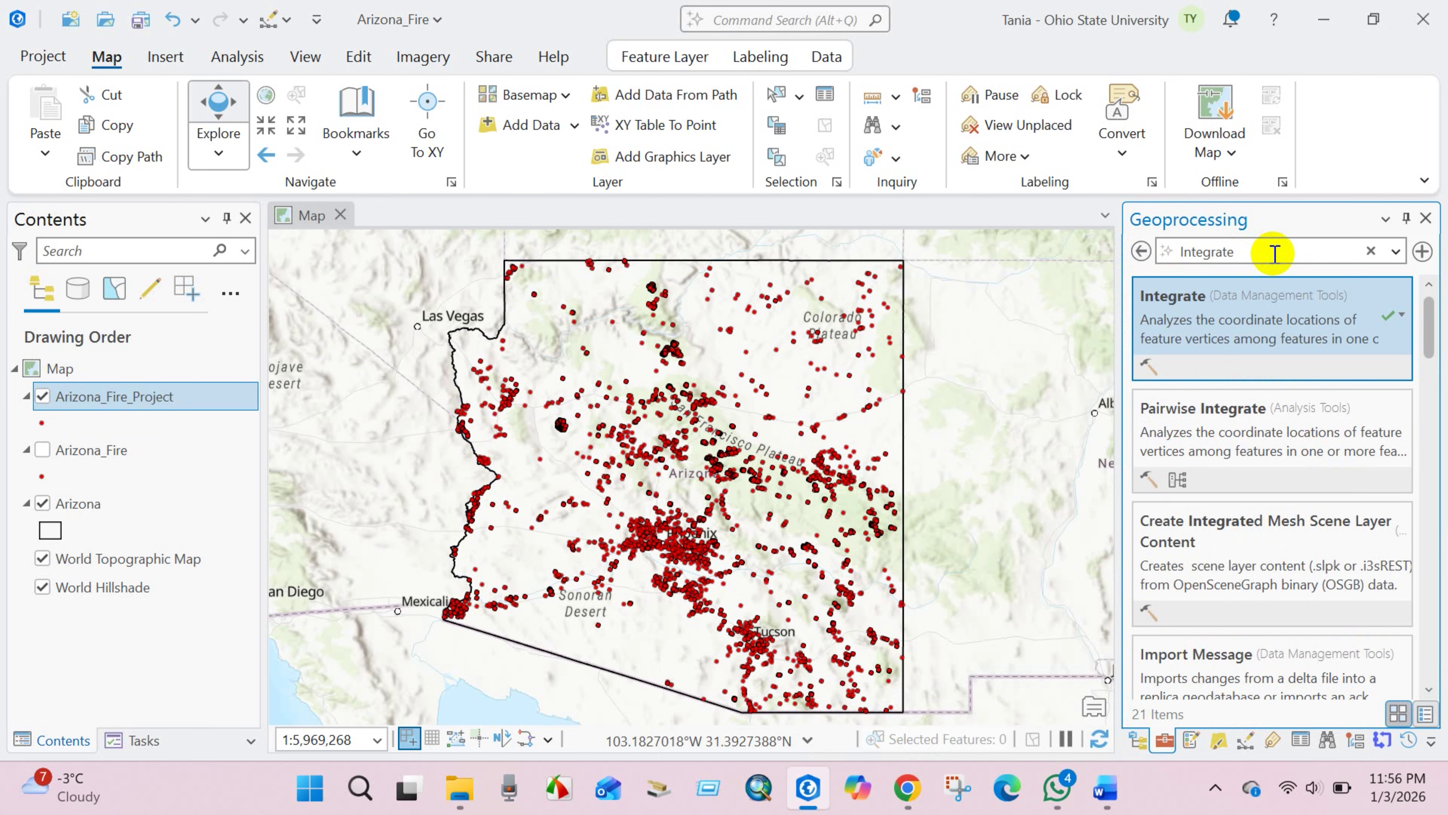
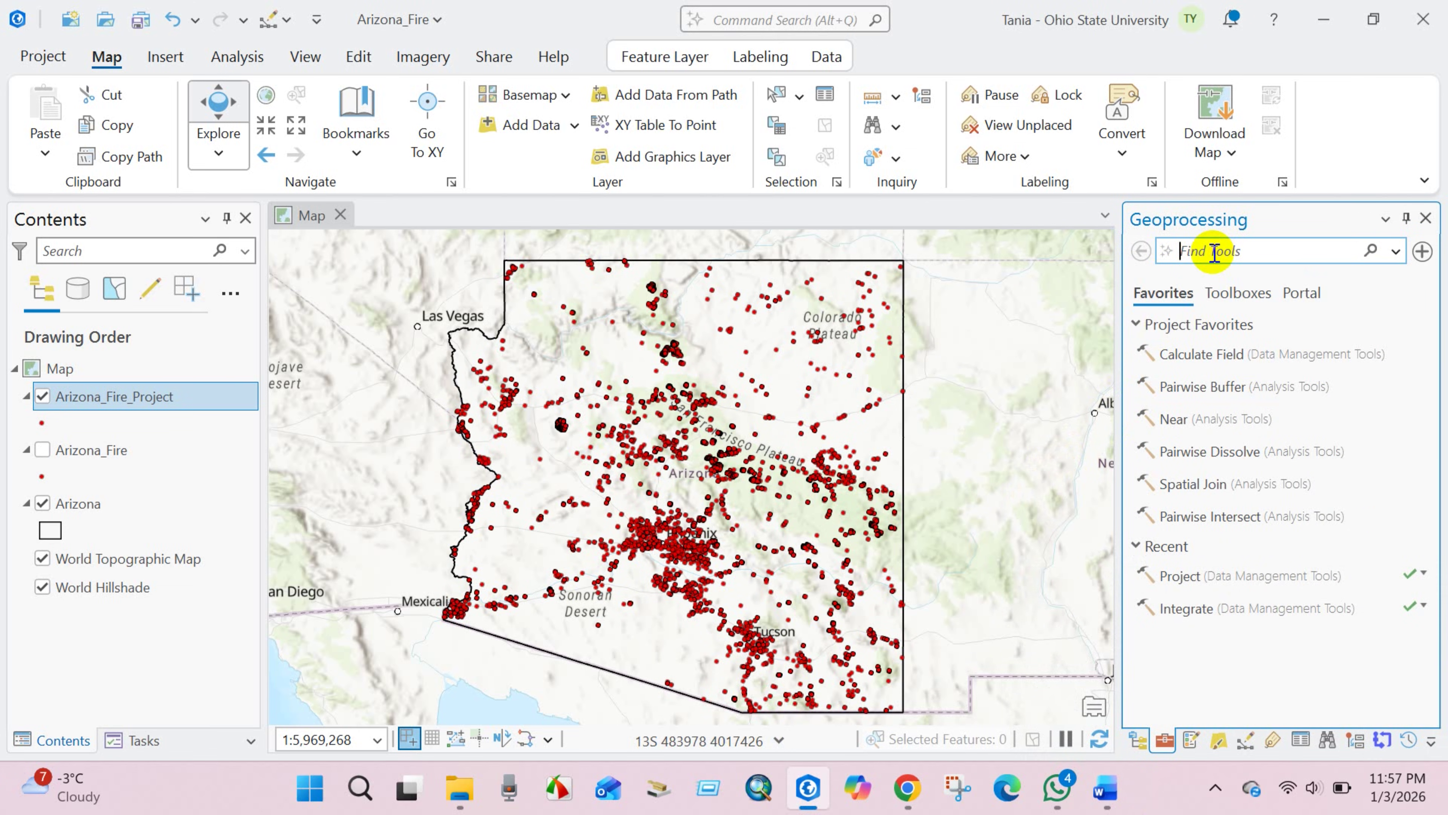
{"action": "type", "text": "collect events"}
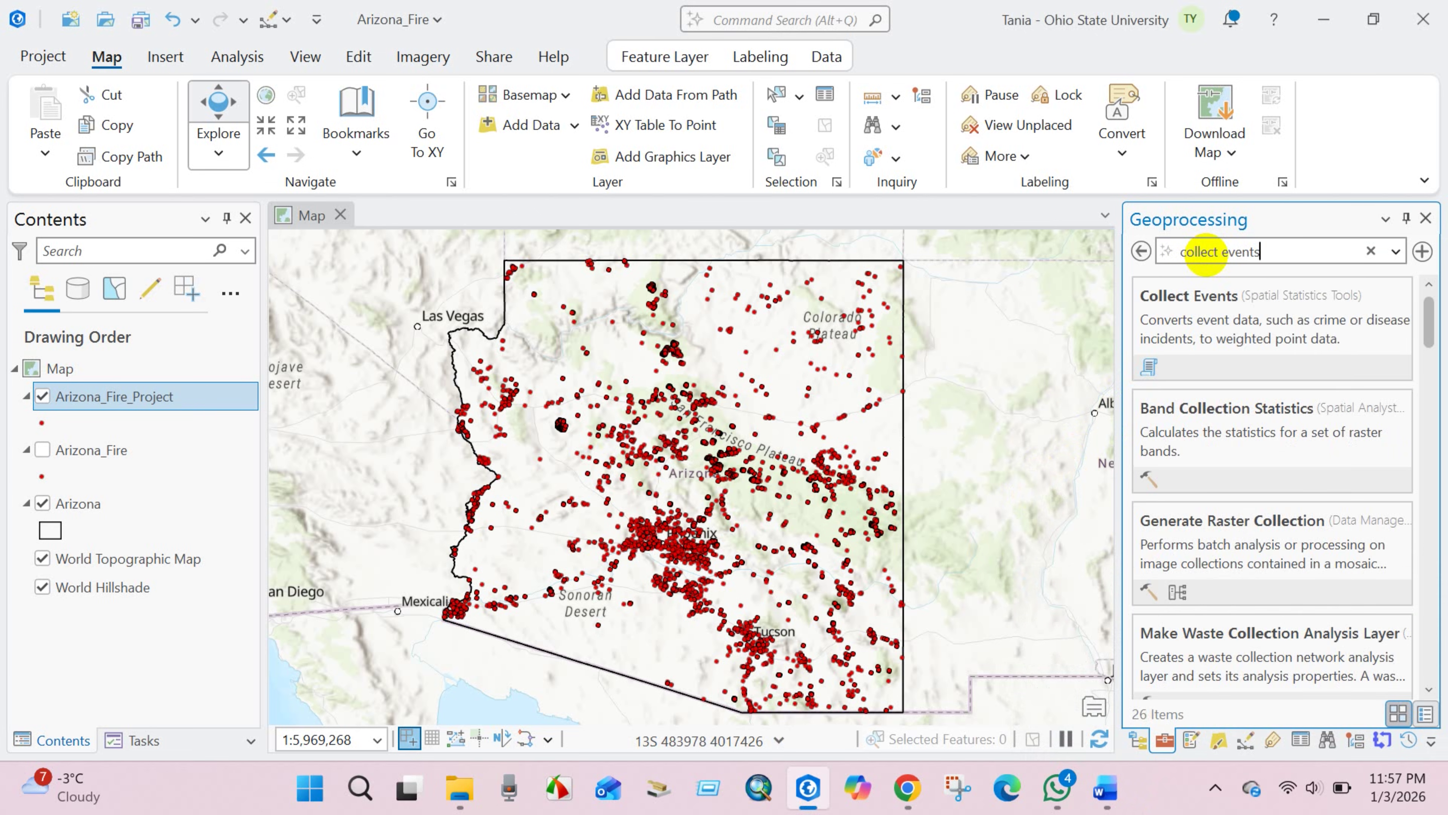
{"action": "left_click", "coordinate": [1210, 320]}
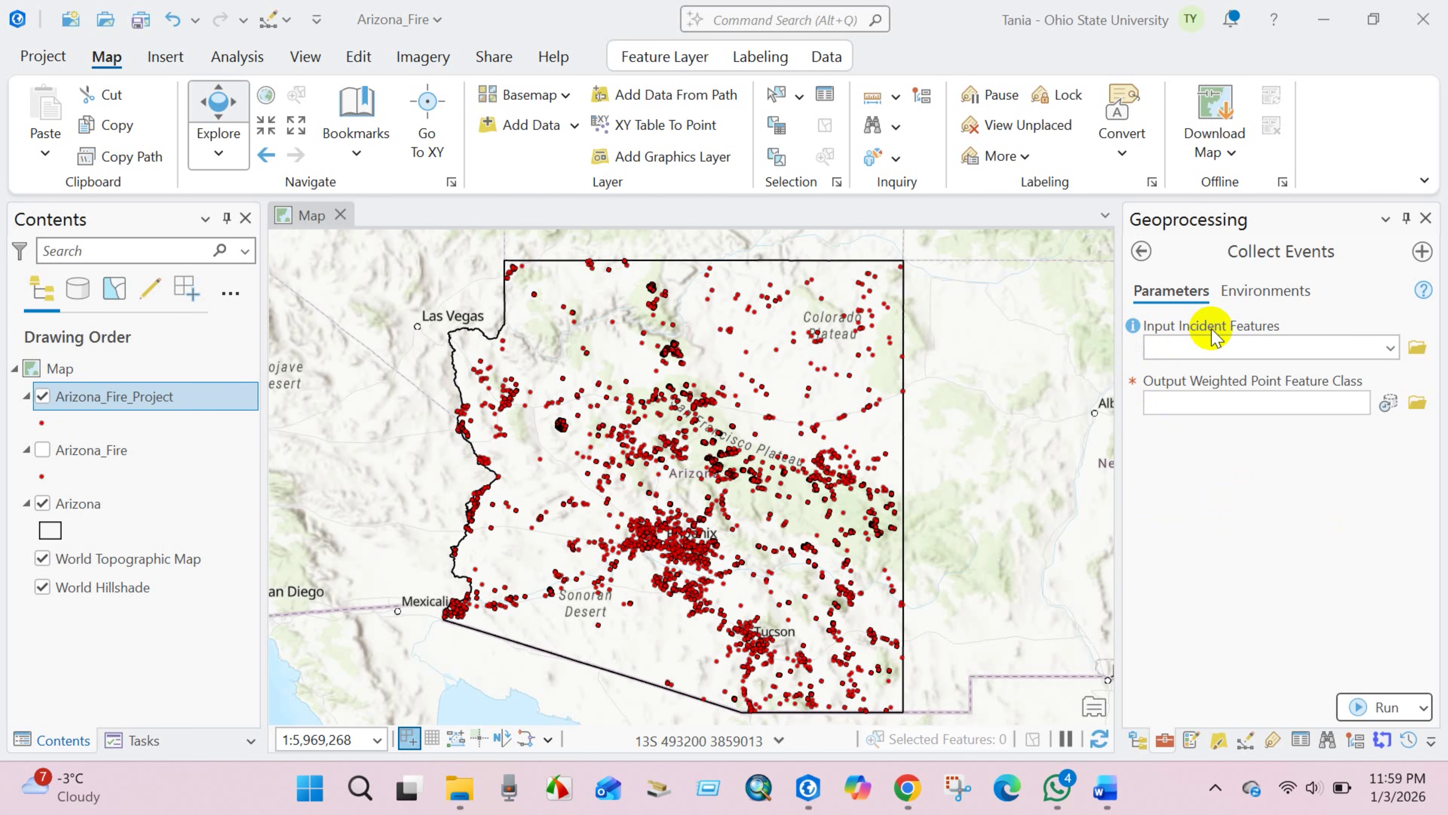
{"action": "left_click", "coordinate": [1389, 350]}
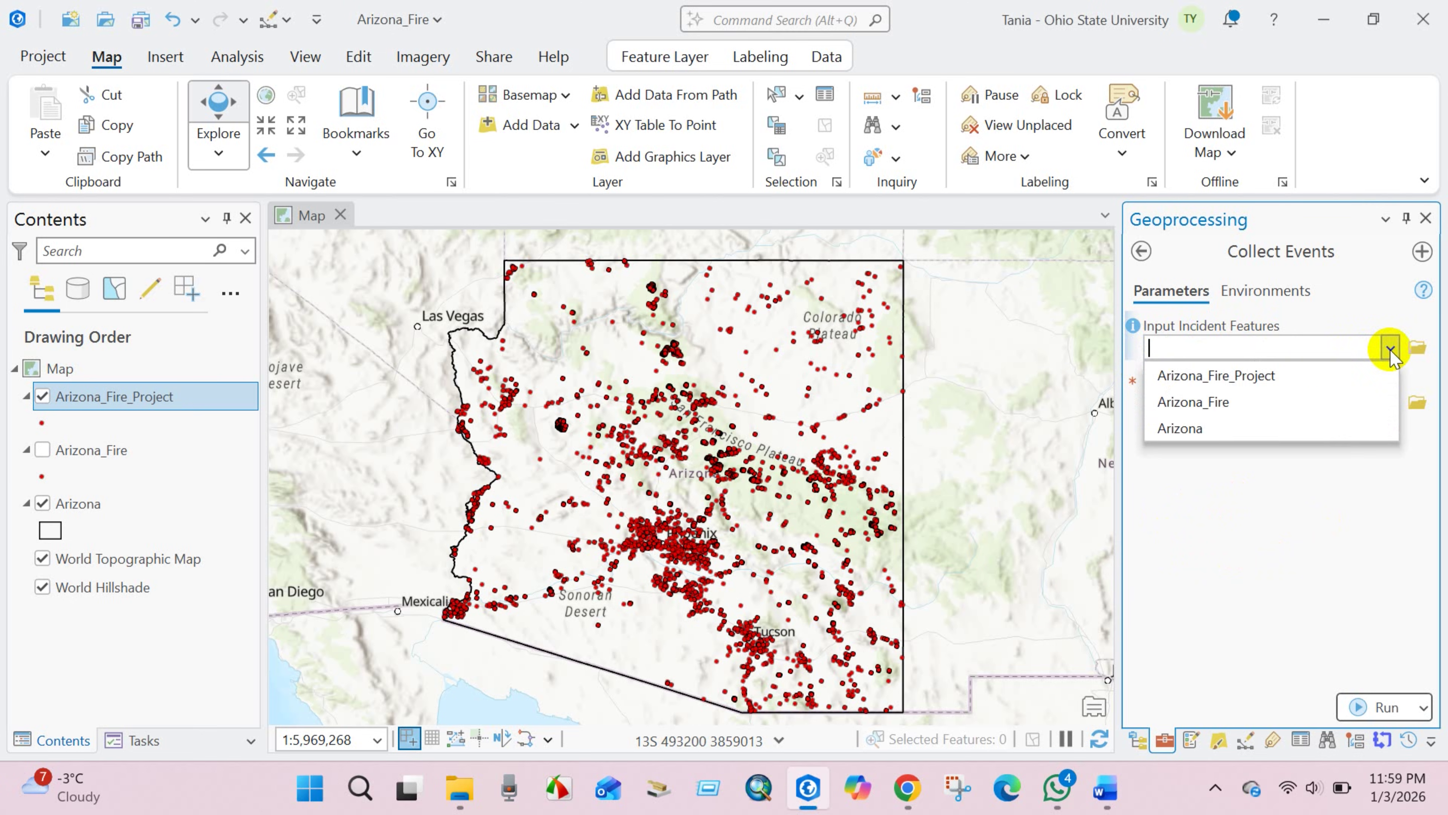
{"action": "left_click", "coordinate": [1239, 375]}
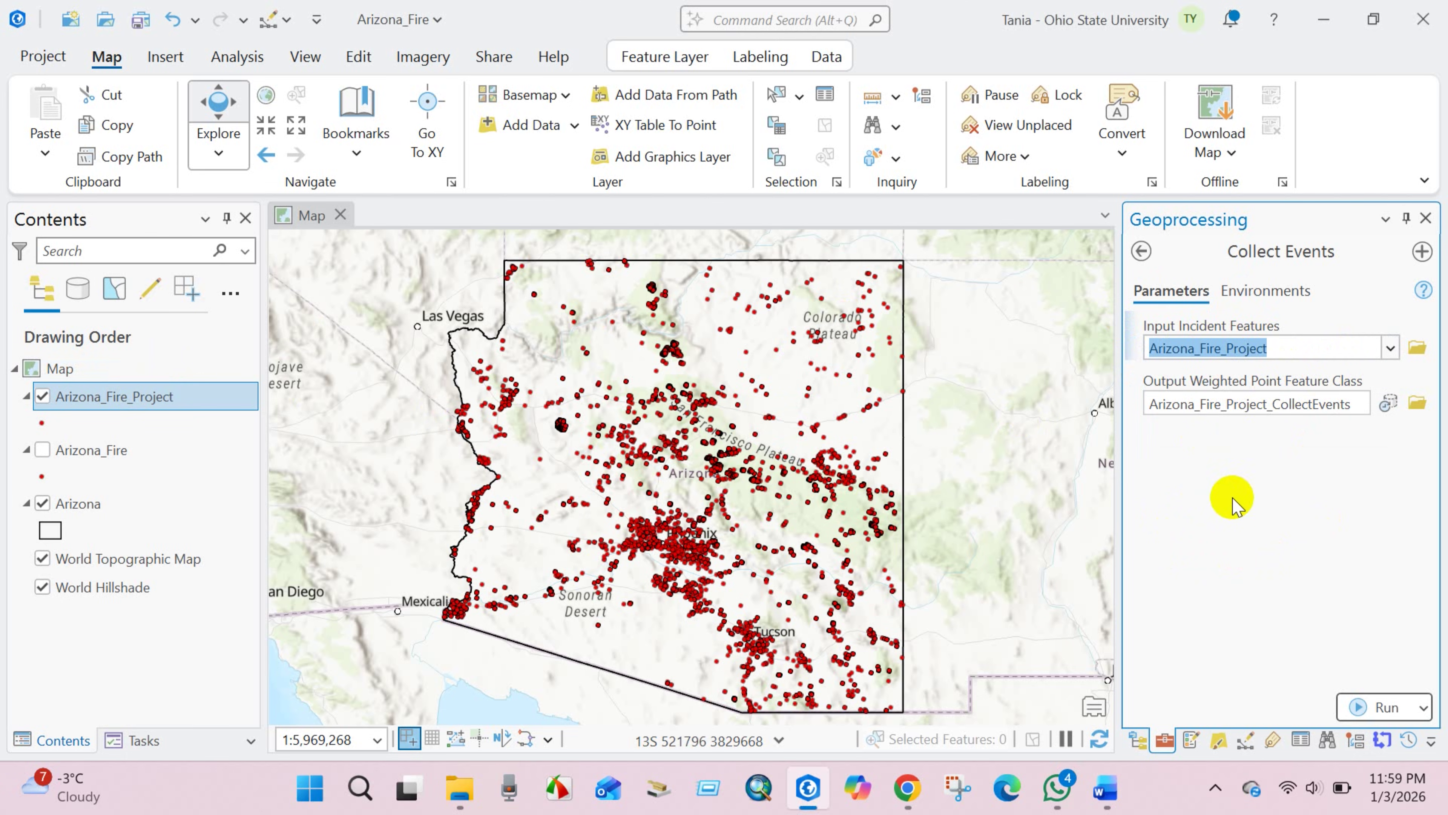
{"action": "left_click", "coordinate": [1386, 708]}
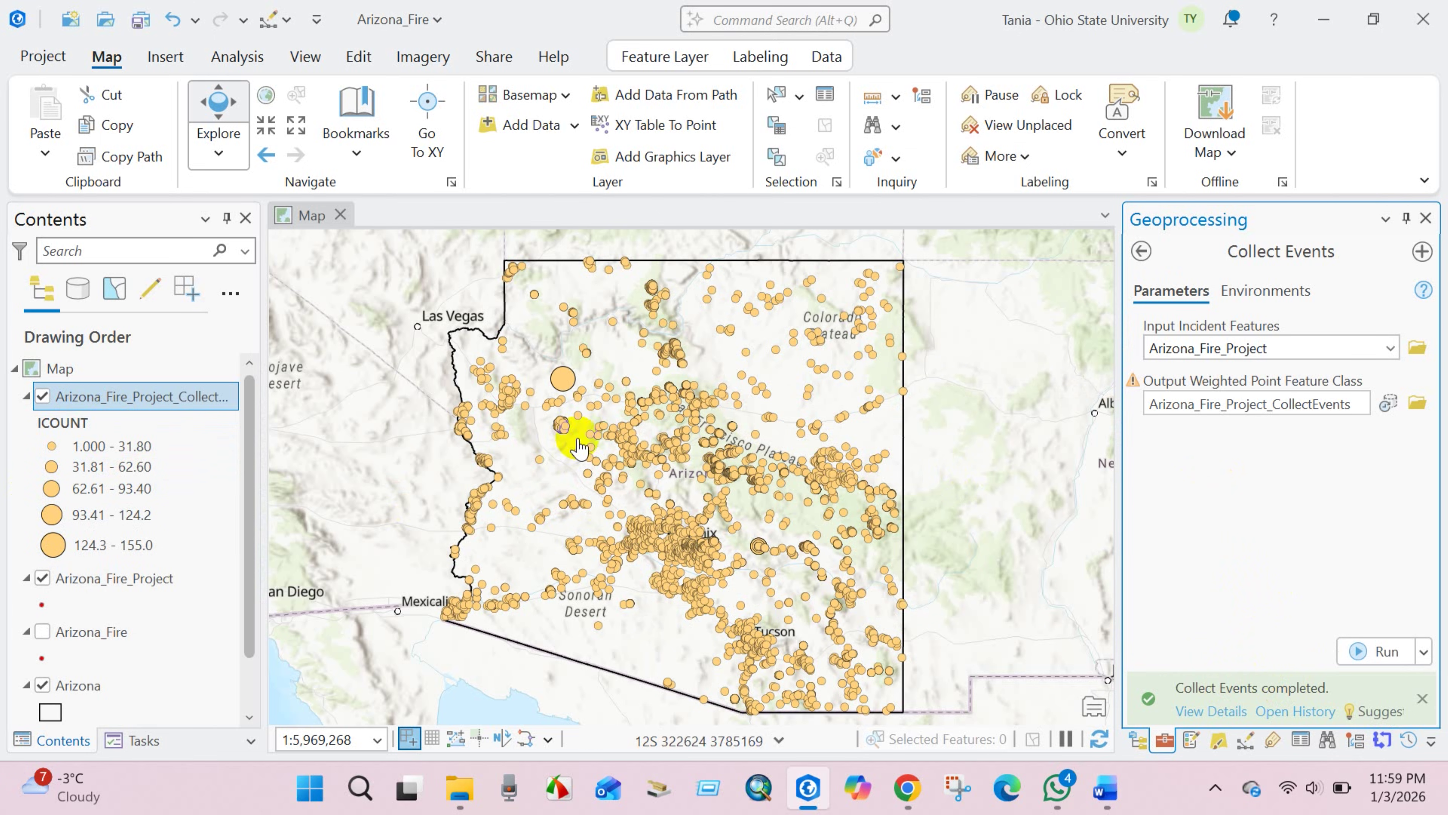
{"action": "scroll", "coordinate": [567, 393], "scroll_direction": "up", "scroll_amount": 4}
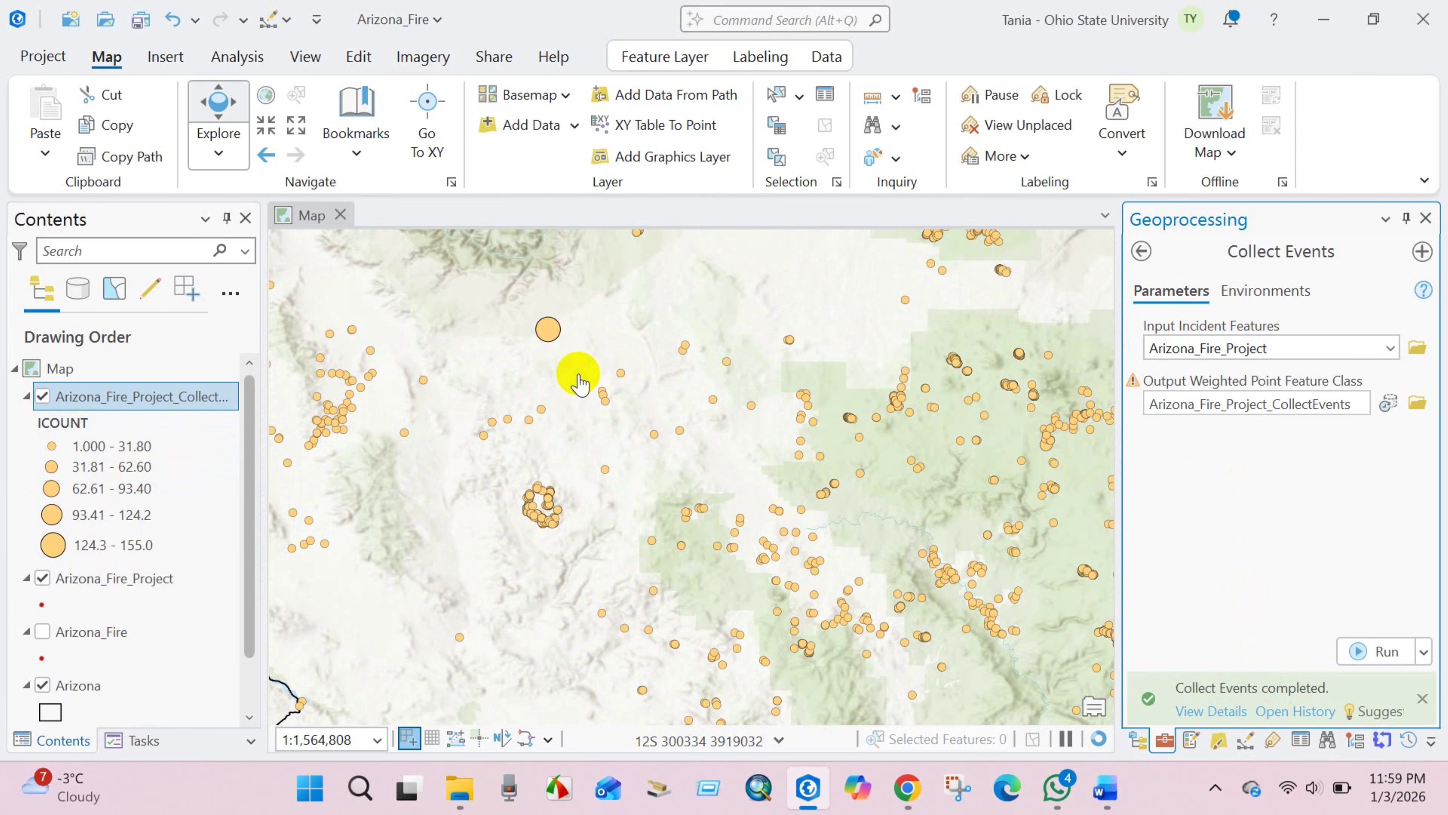
Examine the weighted fire points across Arizona, comparing the size and spread of the ICOUNT symbols around Phoenix, Tucson and the north.
{"action": "scroll", "coordinate": [577, 374], "scroll_direction": "down", "scroll_amount": 2}
{"action": "left_click_drag", "start_coordinate": [709, 611], "coordinate": [559, 246]}
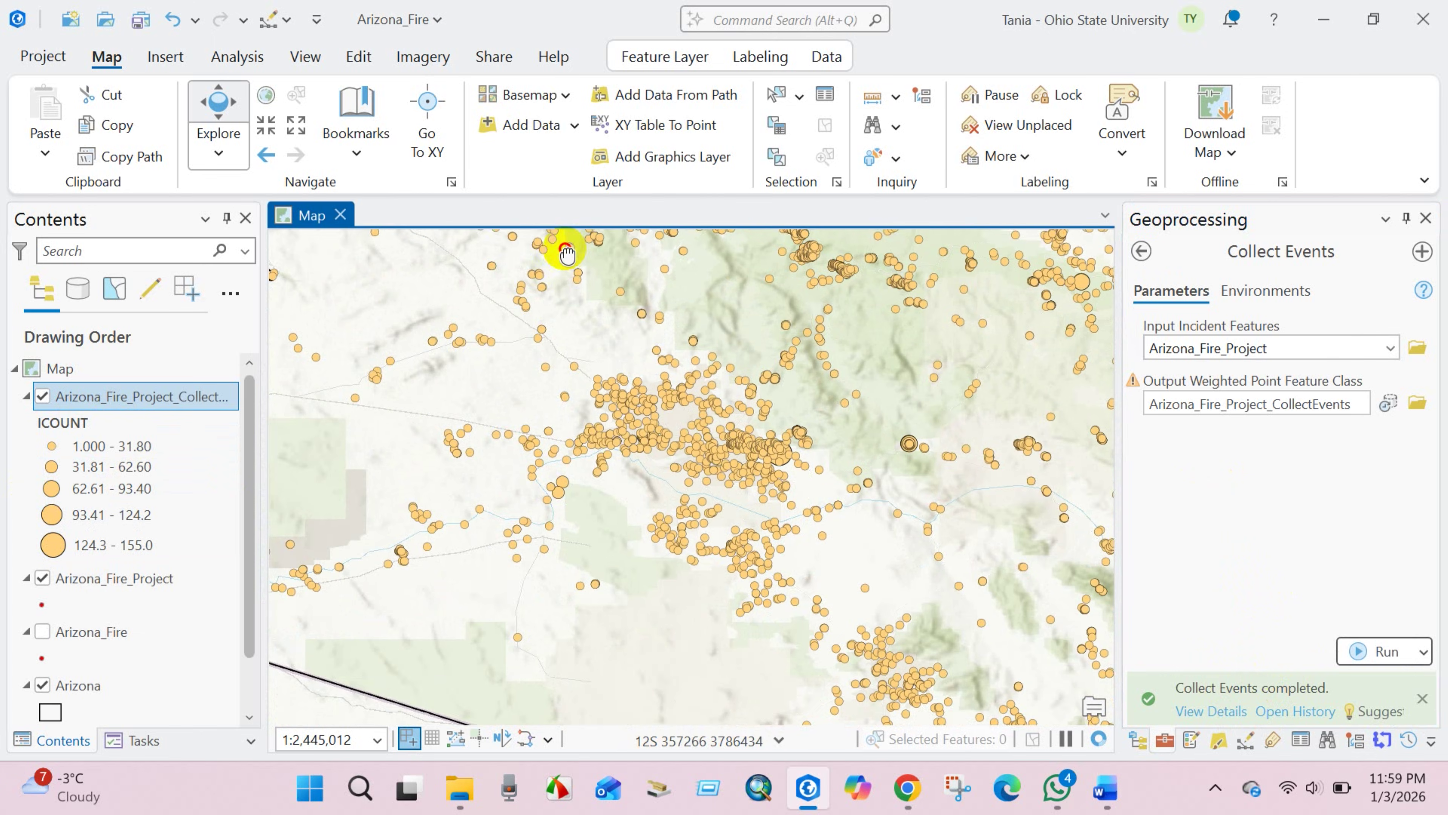
{"action": "left_click_drag", "start_coordinate": [679, 451], "coordinate": [565, 337]}
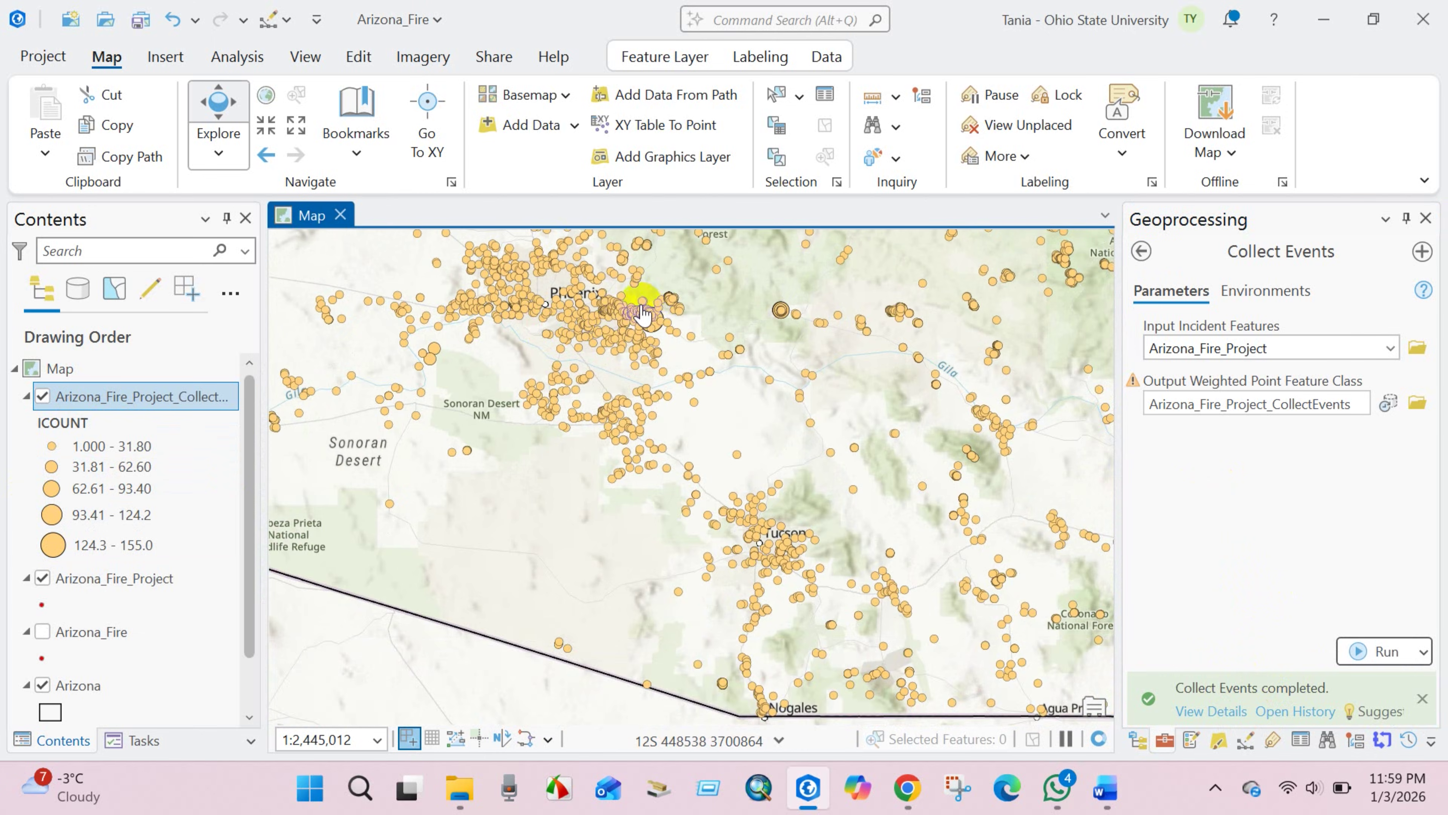
{"action": "scroll", "coordinate": [637, 291], "scroll_direction": "up", "scroll_amount": 4}
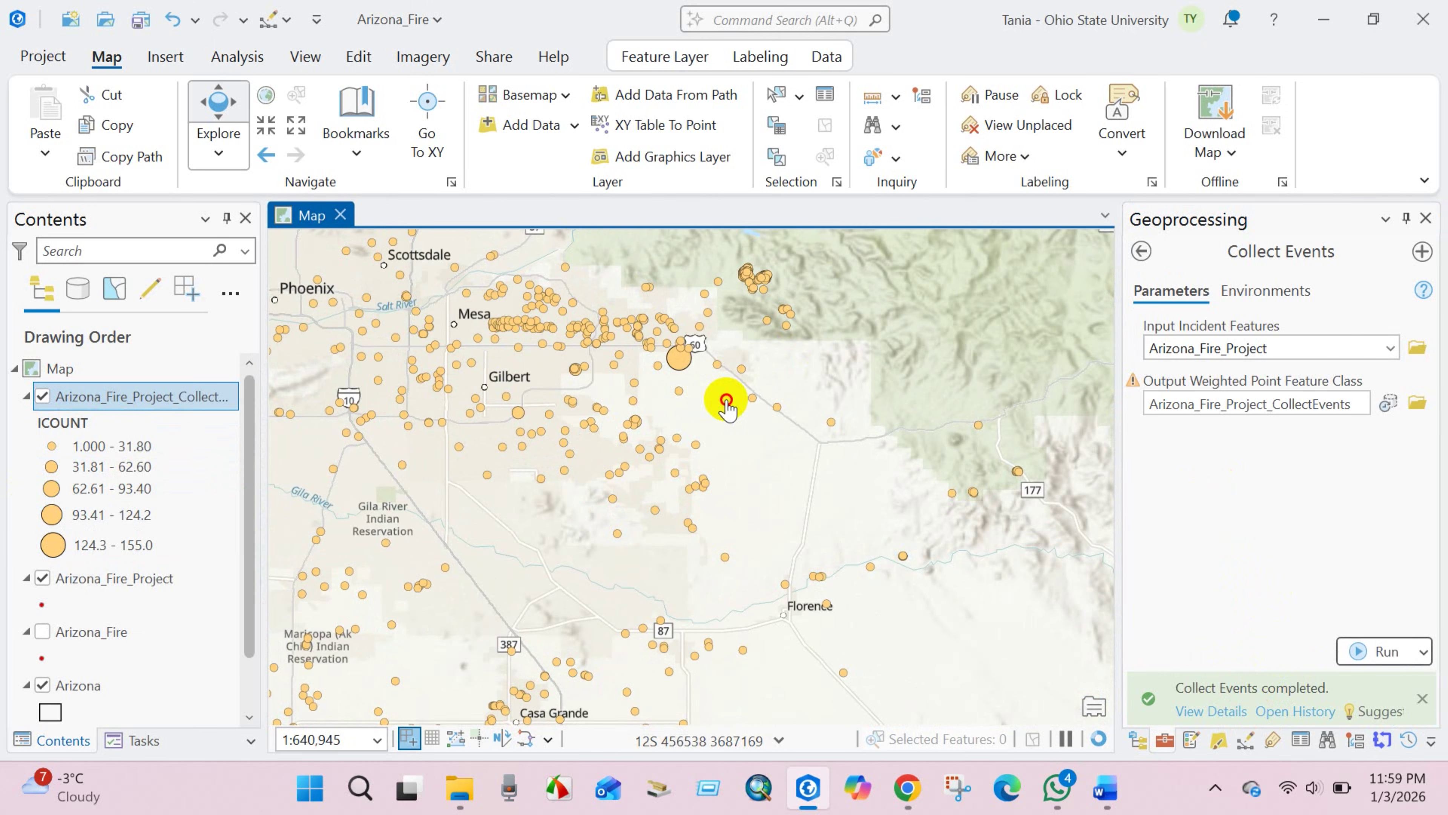
{"action": "left_click_drag", "start_coordinate": [724, 400], "coordinate": [443, 391]}
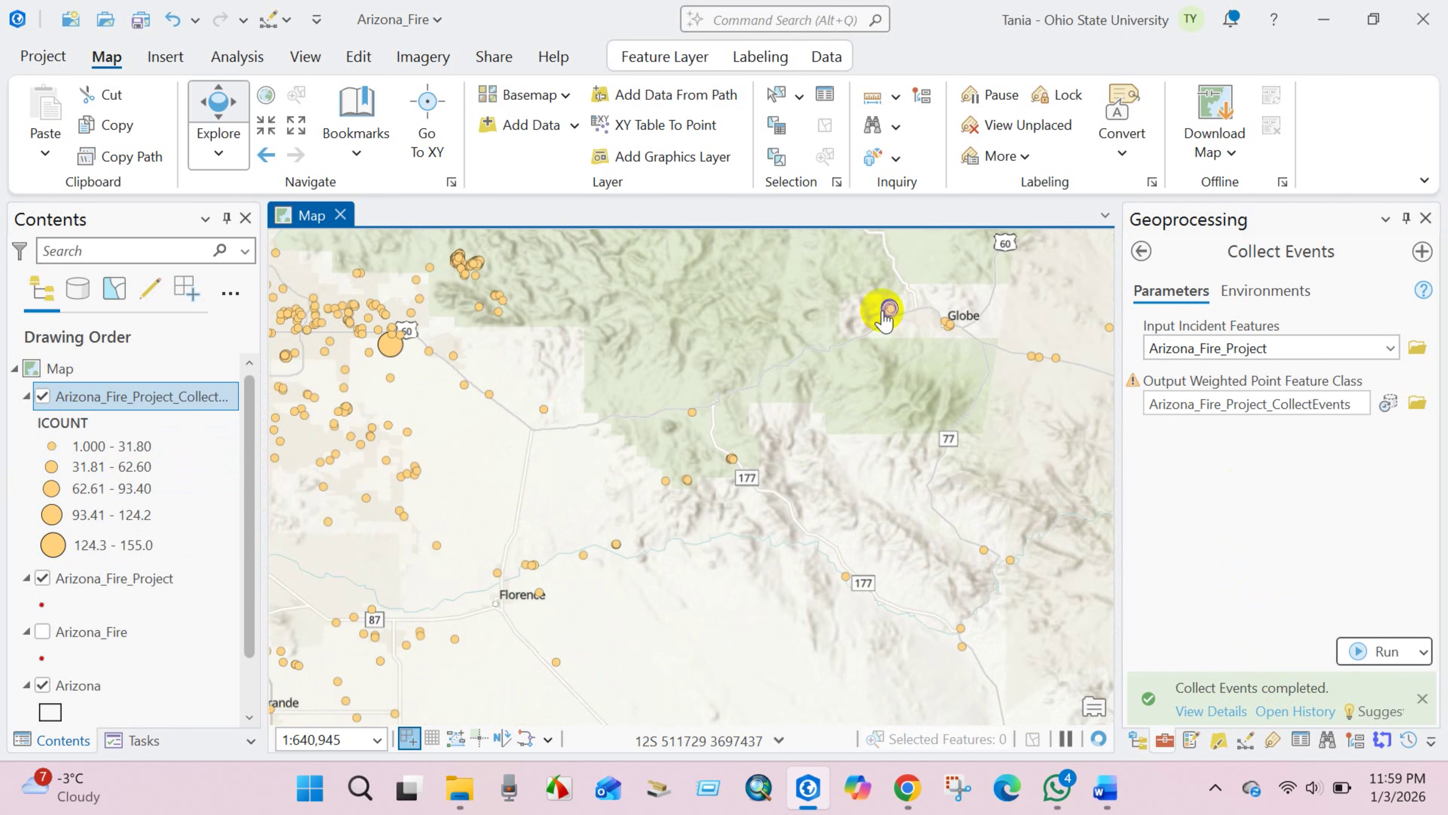
{"action": "scroll", "coordinate": [880, 314], "scroll_direction": "up", "scroll_amount": 5}
{"action": "scroll", "coordinate": [748, 385], "scroll_direction": "down", "scroll_amount": 10}
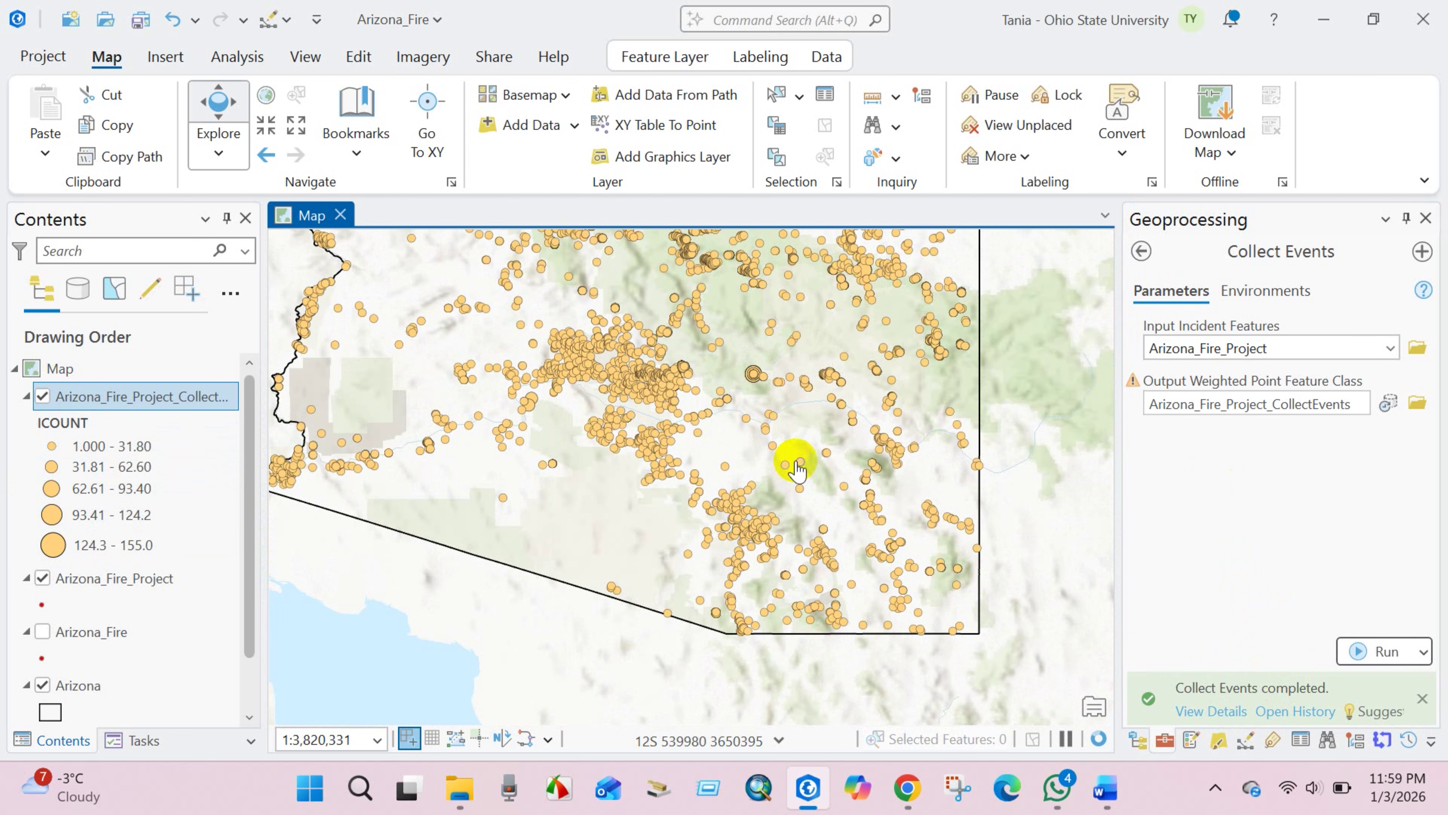
{"action": "left_click_drag", "start_coordinate": [679, 479], "coordinate": [776, 592]}
{"action": "left_click_drag", "start_coordinate": [613, 379], "coordinate": [620, 502]}
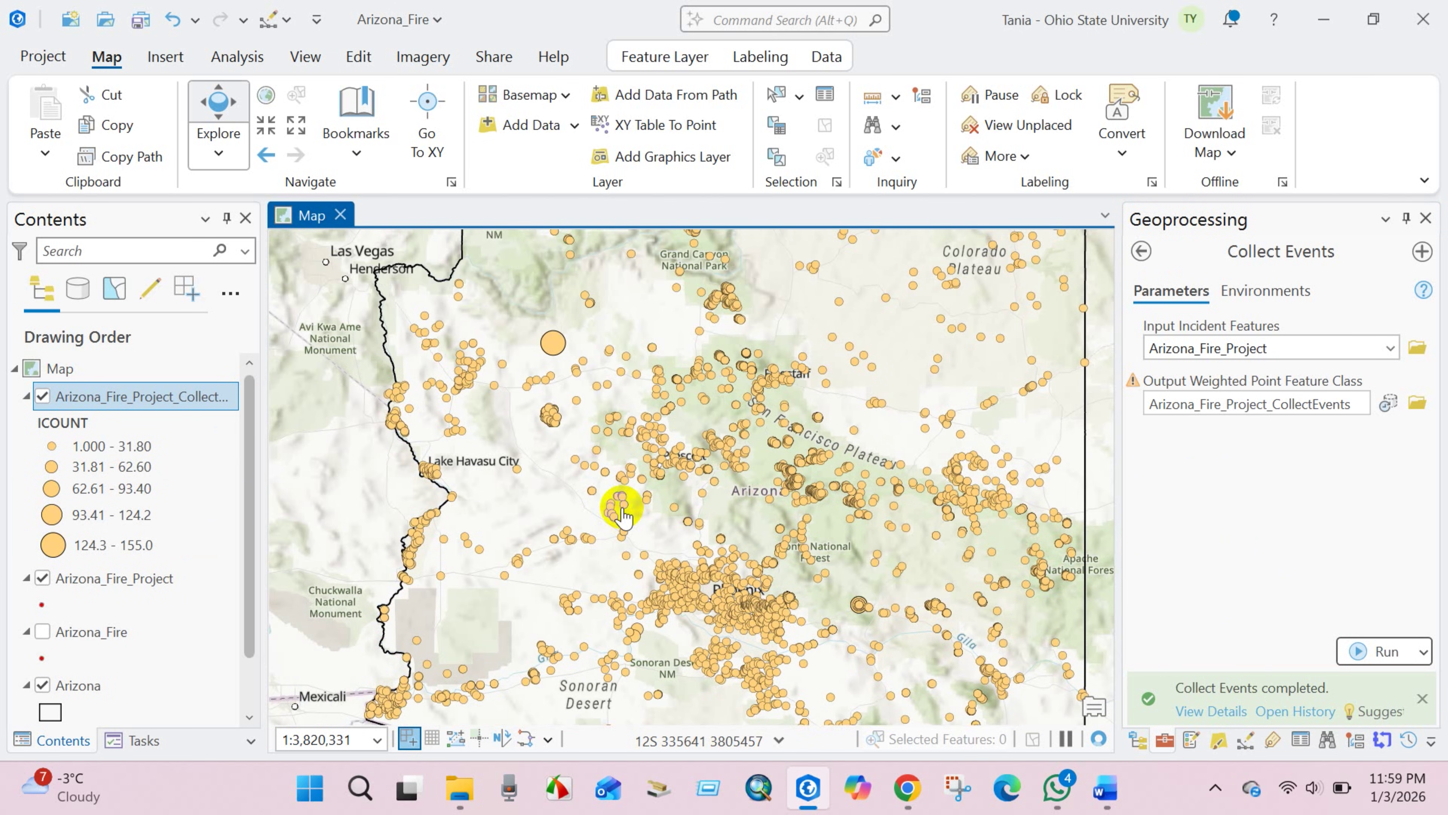
{"action": "left_click_drag", "start_coordinate": [656, 430], "coordinate": [625, 528]}
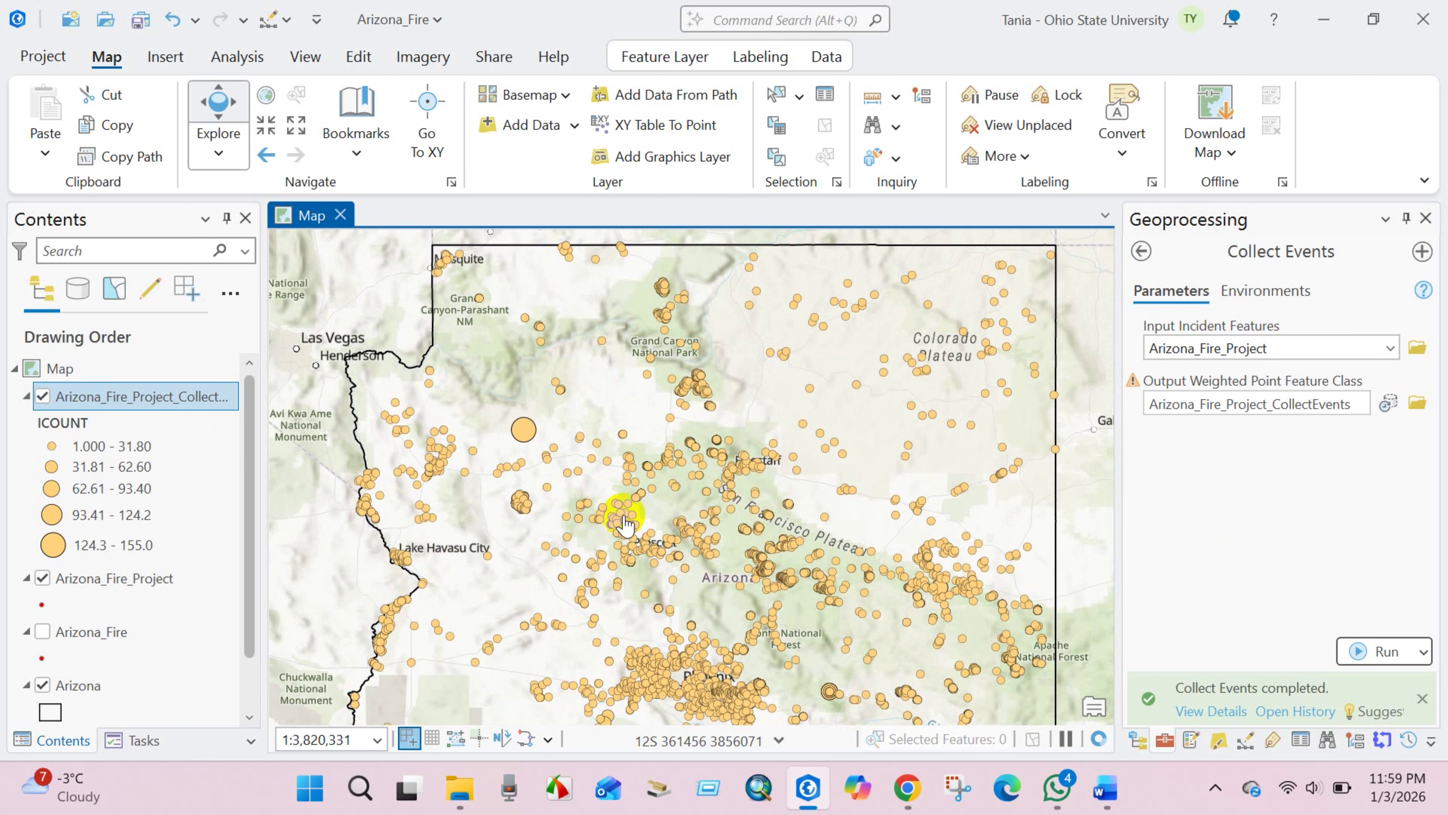
{"action": "scroll", "coordinate": [624, 451], "scroll_direction": "down", "scroll_amount": 4}
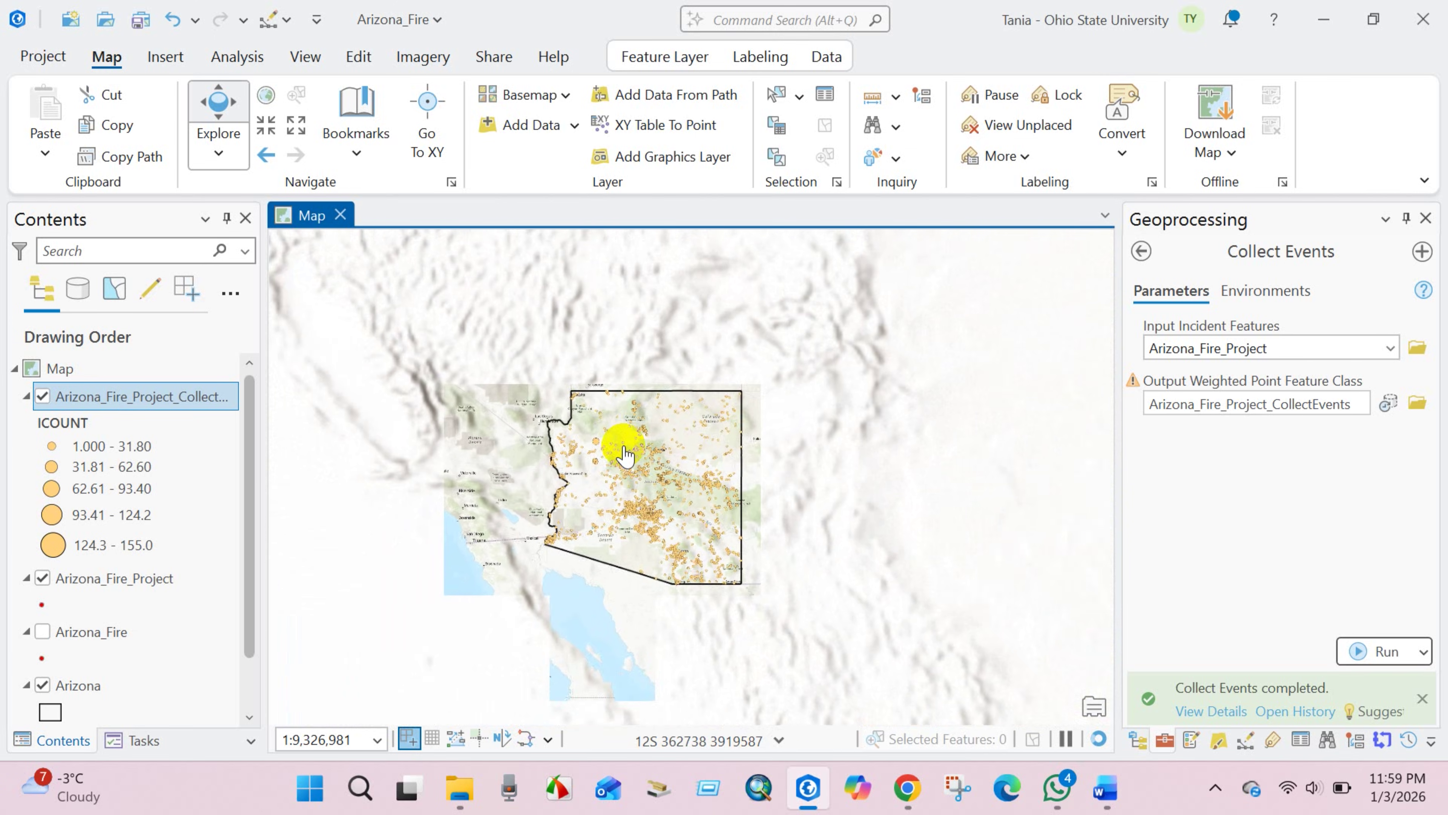
{"action": "scroll", "coordinate": [622, 456], "scroll_direction": "up", "scroll_amount": 3}
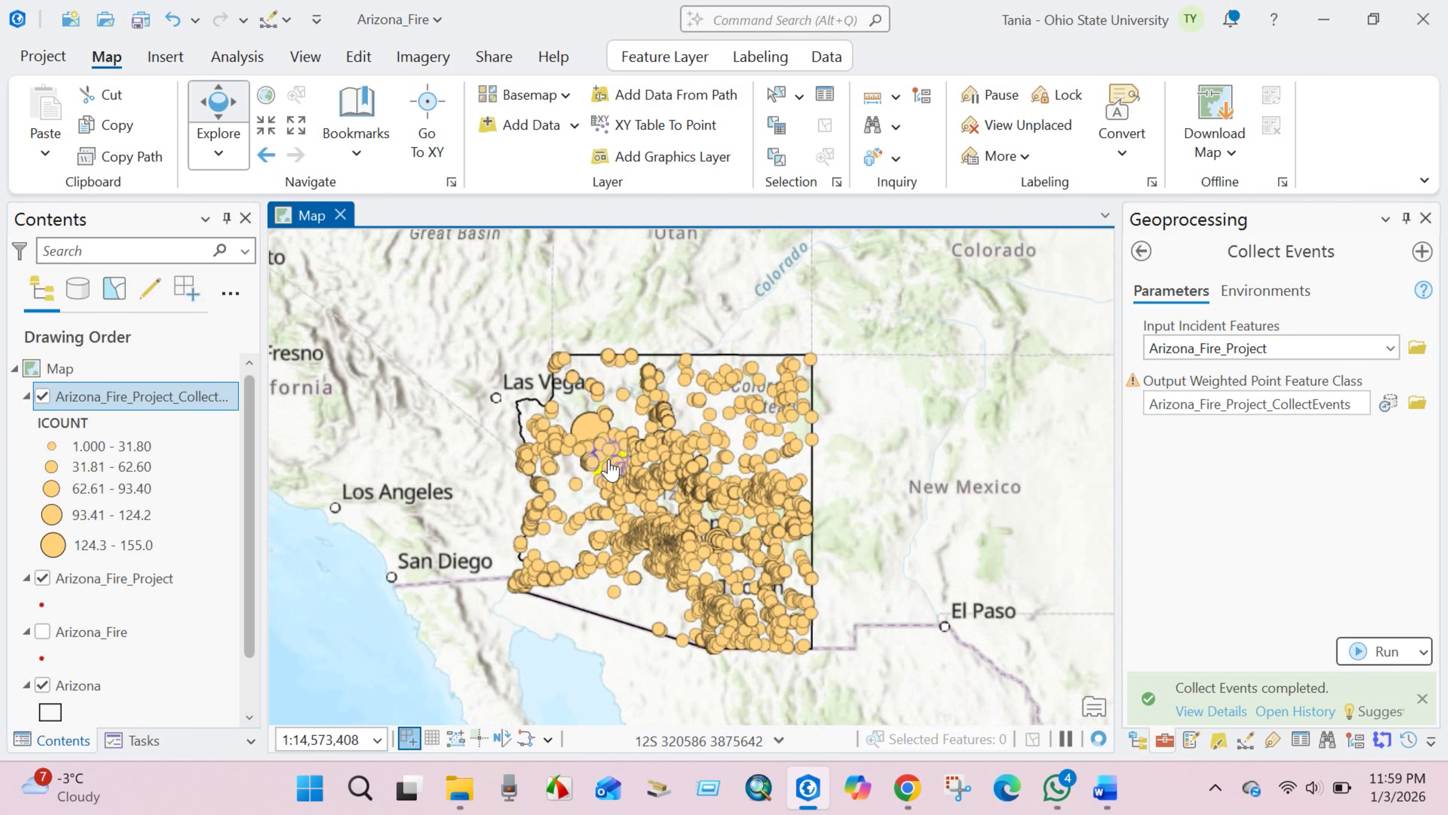
{"action": "left_click_drag", "start_coordinate": [663, 543], "coordinate": [660, 488]}
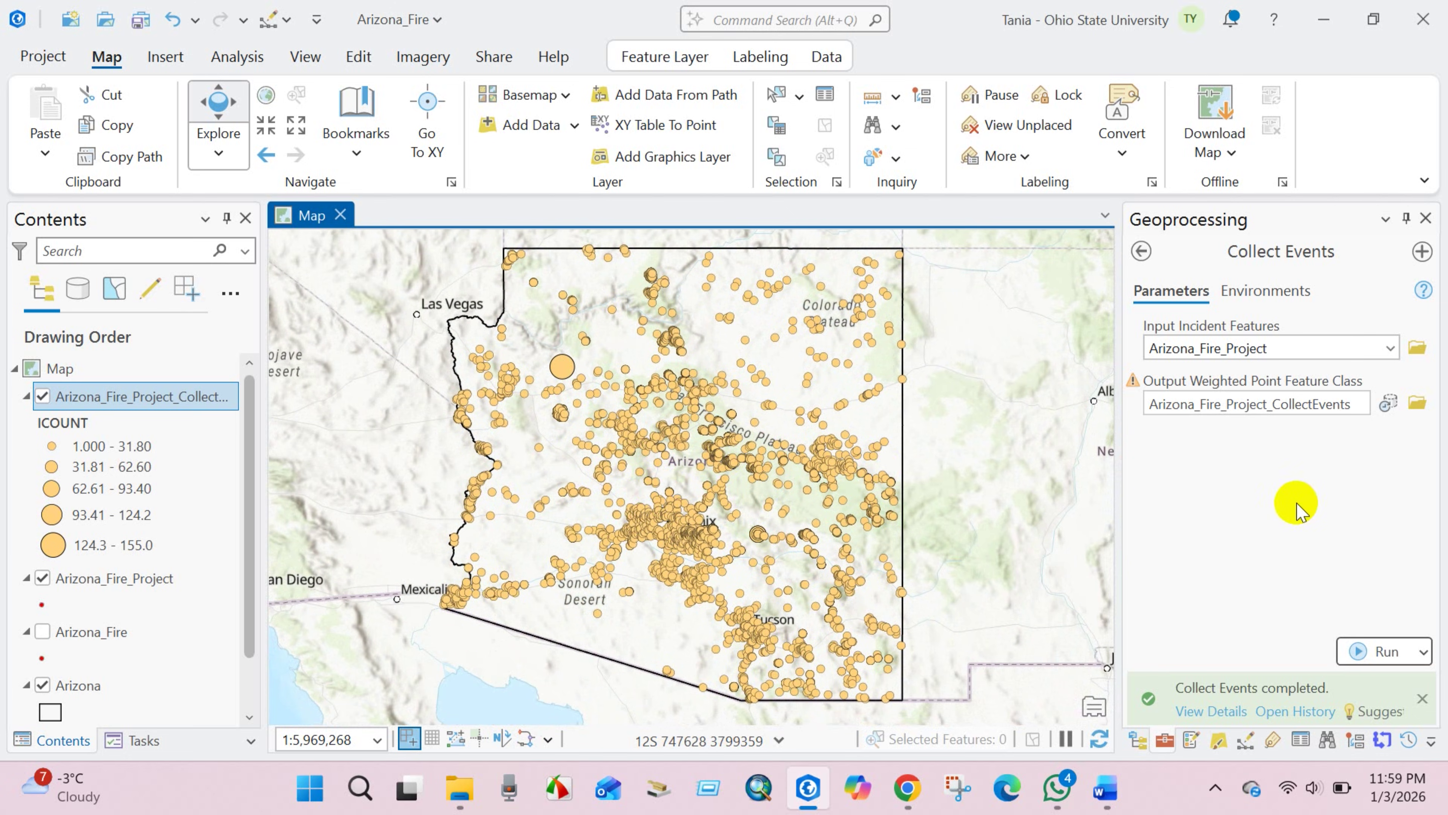
Search the geoprocessing tools for "incre" and open the Incremental Spatial Autocorrelation tool.
{"action": "left_click", "coordinate": [1141, 251]}
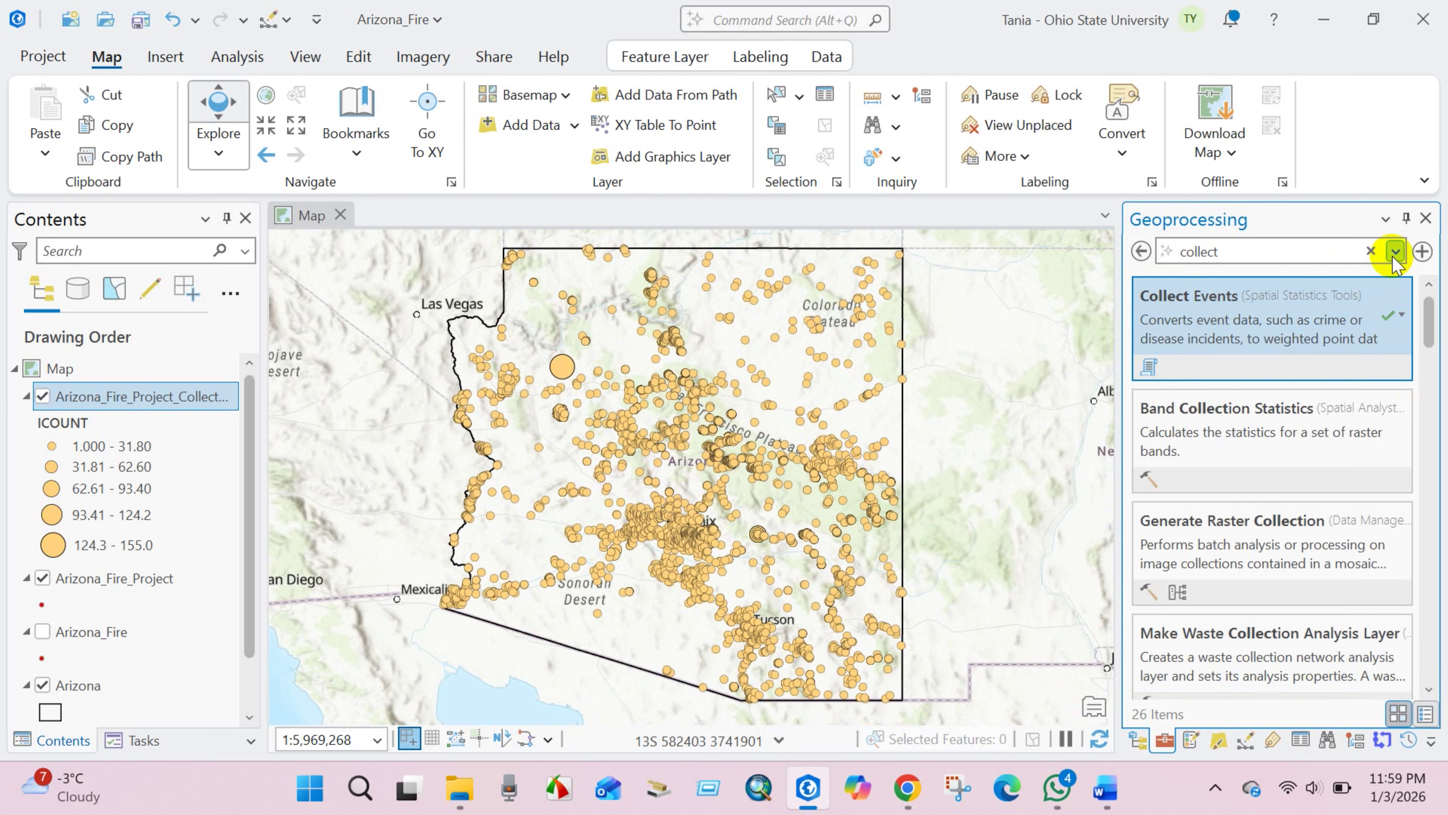
{"action": "left_click", "coordinate": [1370, 251]}
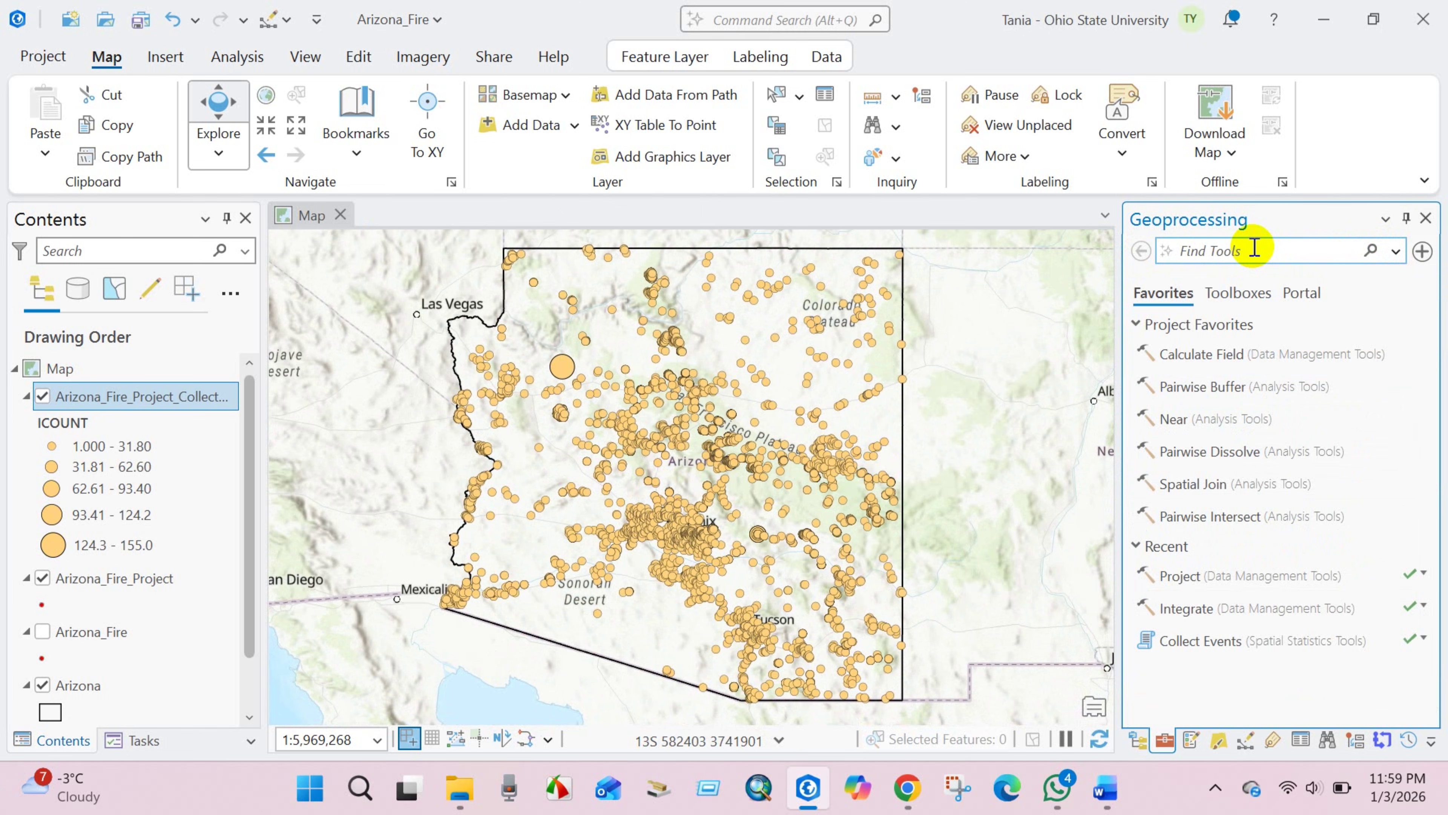
{"action": "left_click", "coordinate": [1185, 251]}
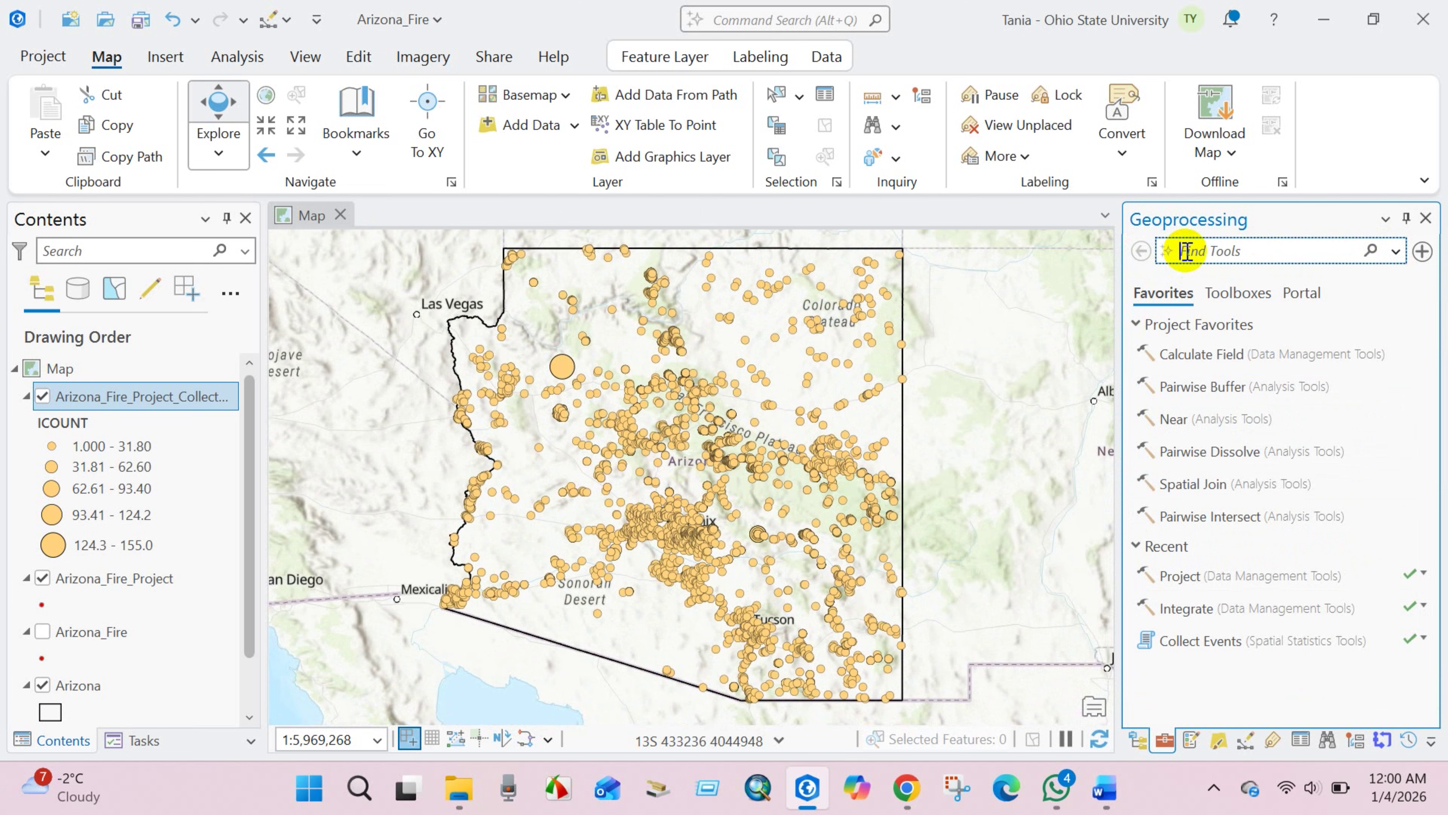
{"action": "type", "text": "incre"}
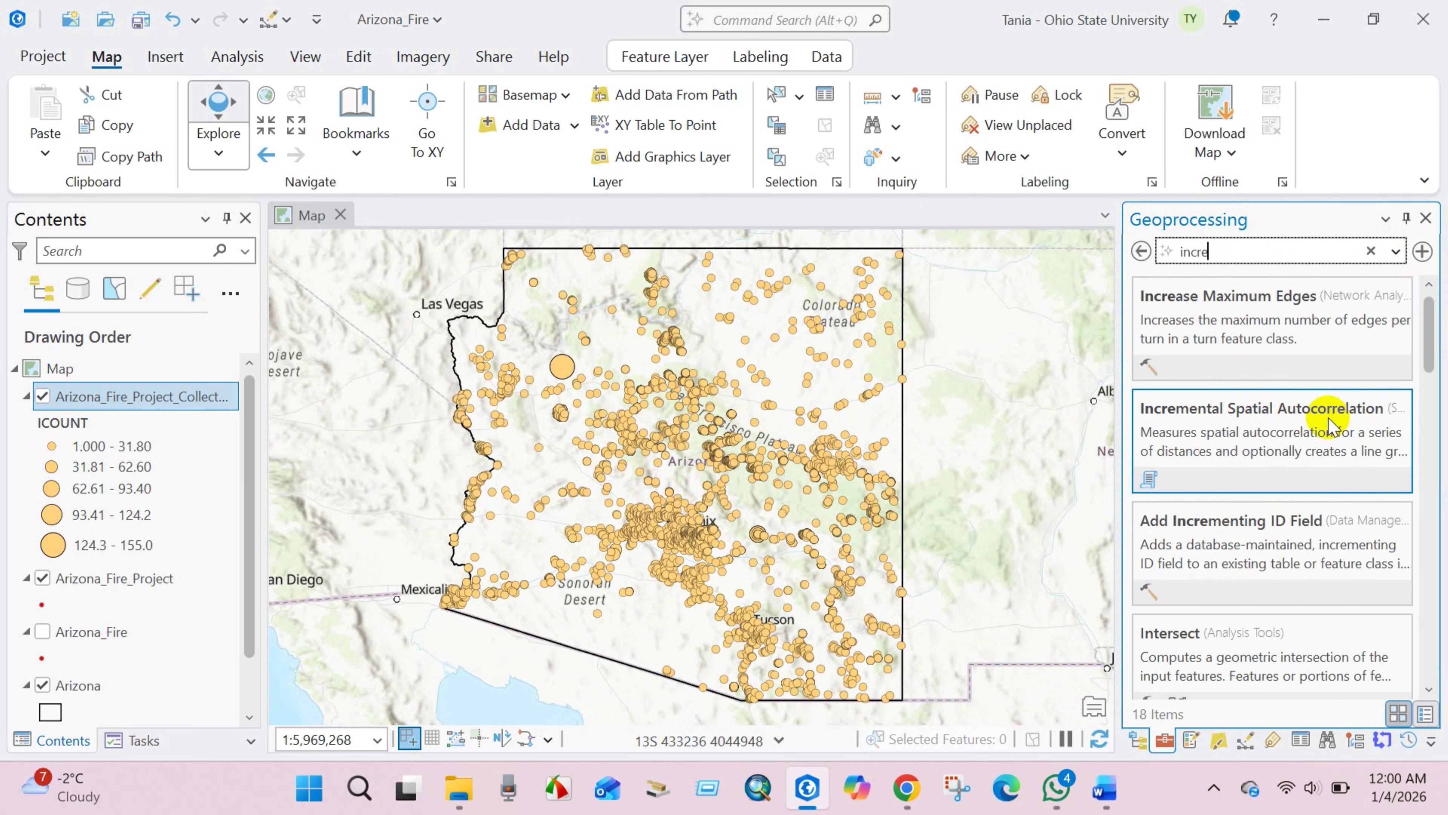
{"action": "left_click", "coordinate": [1258, 437]}
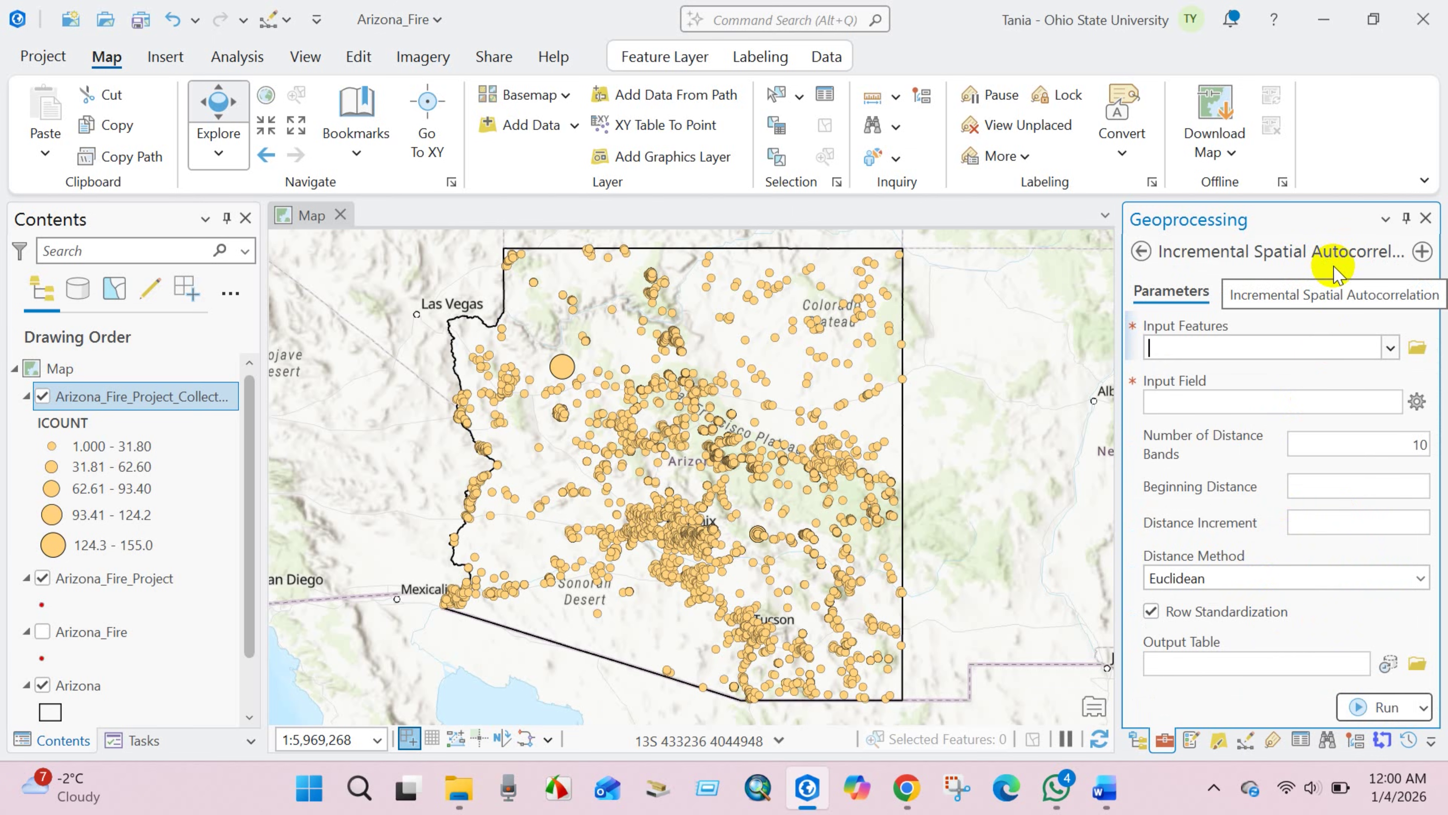
Run Incremental Spatial Autocorrelation on Arizona_Fire_Project_CollectEvents with ICOUNT as the input field.
{"action": "left_click", "coordinate": [1391, 349]}
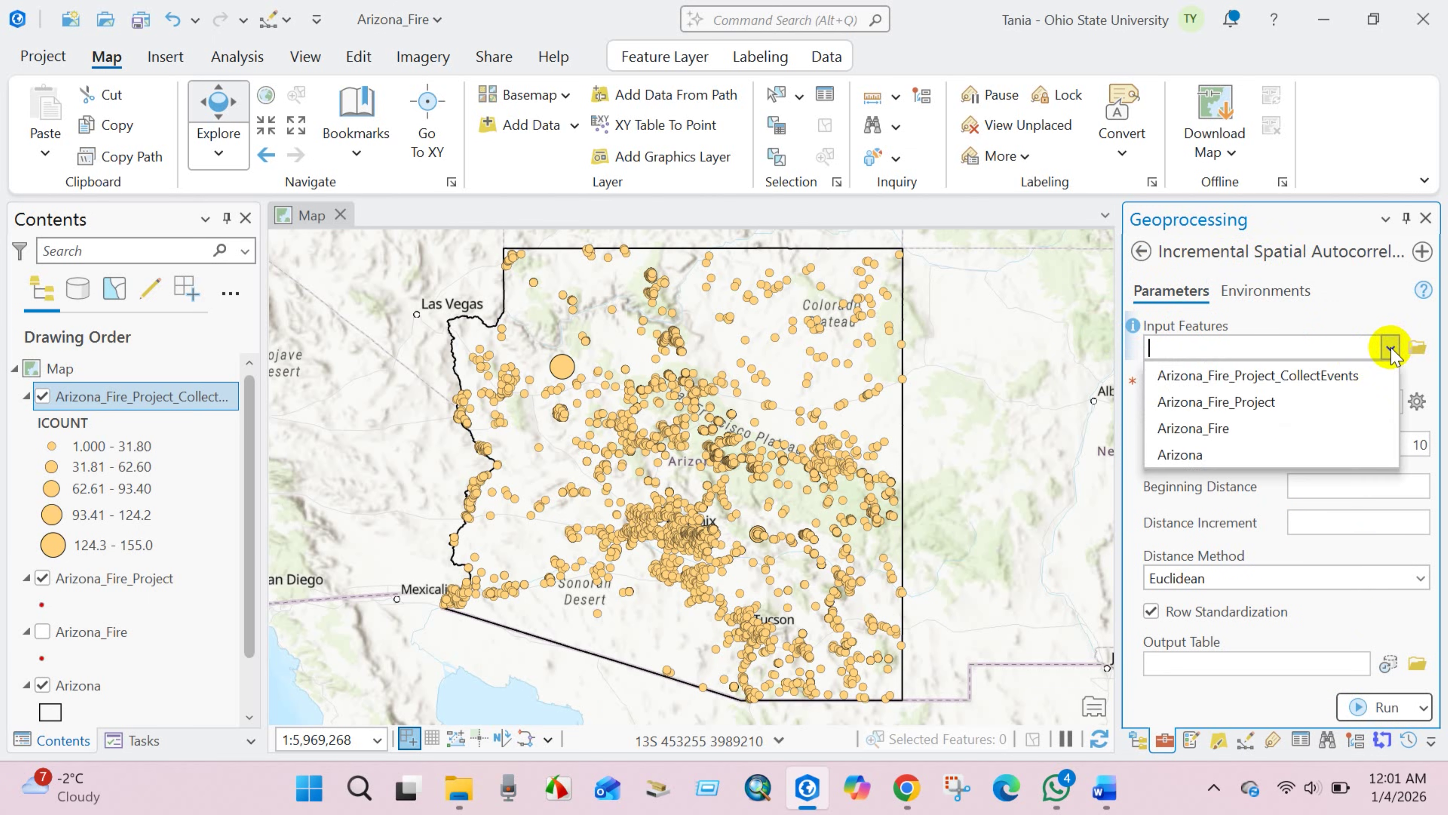
{"action": "left_click", "coordinate": [1257, 377]}
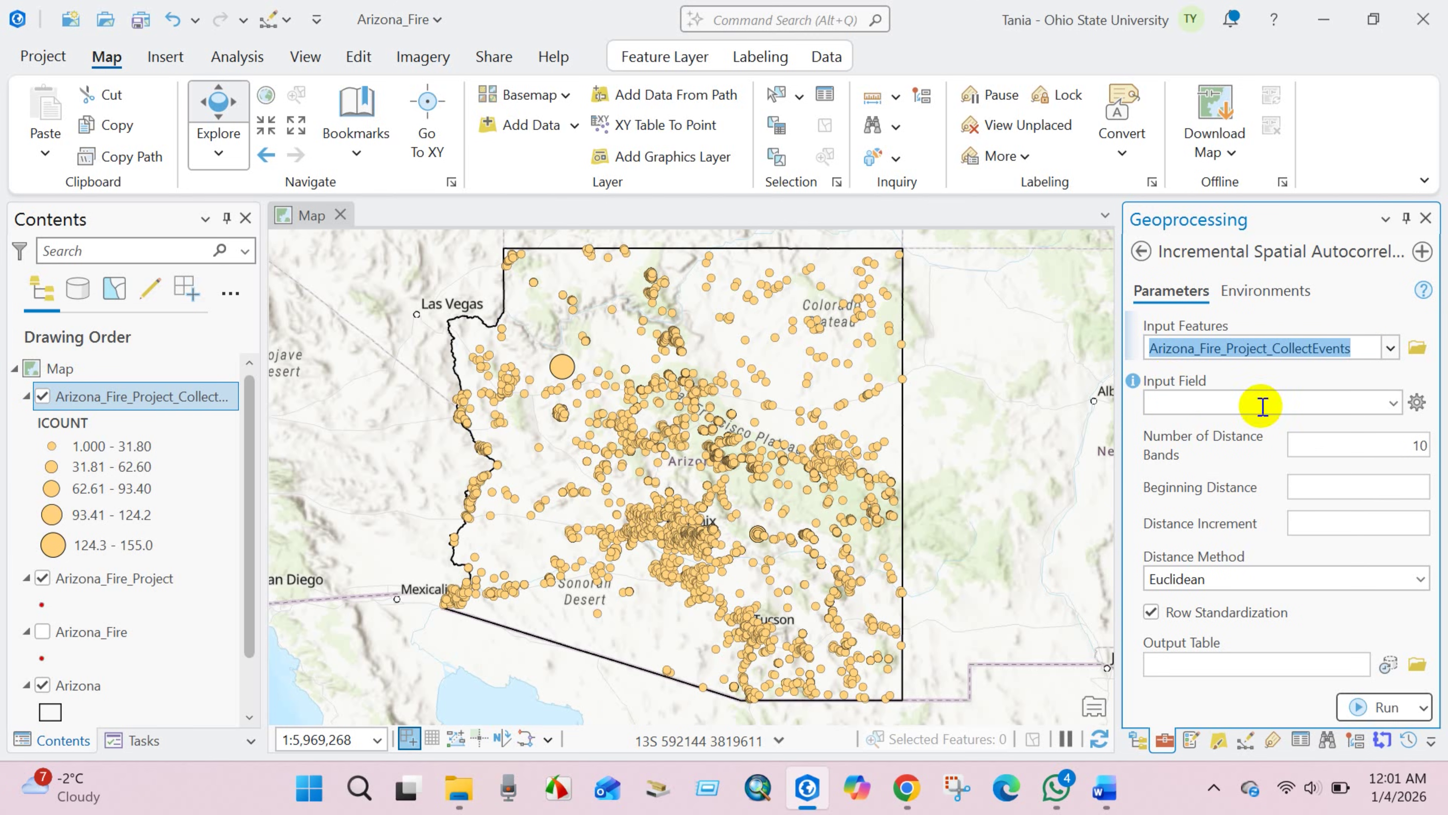
{"action": "left_click", "coordinate": [1391, 403]}
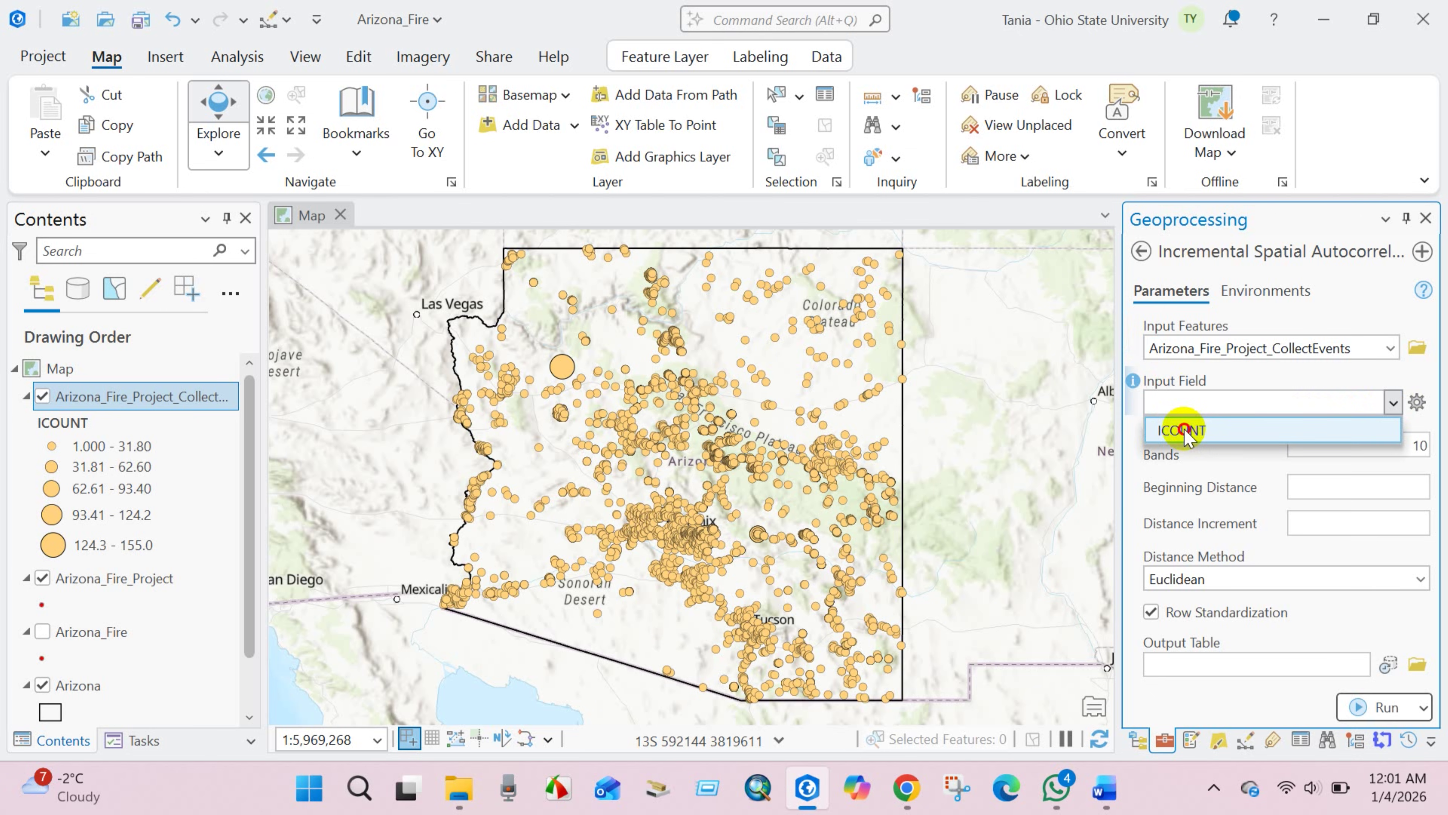
{"action": "left_click", "coordinate": [1179, 422]}
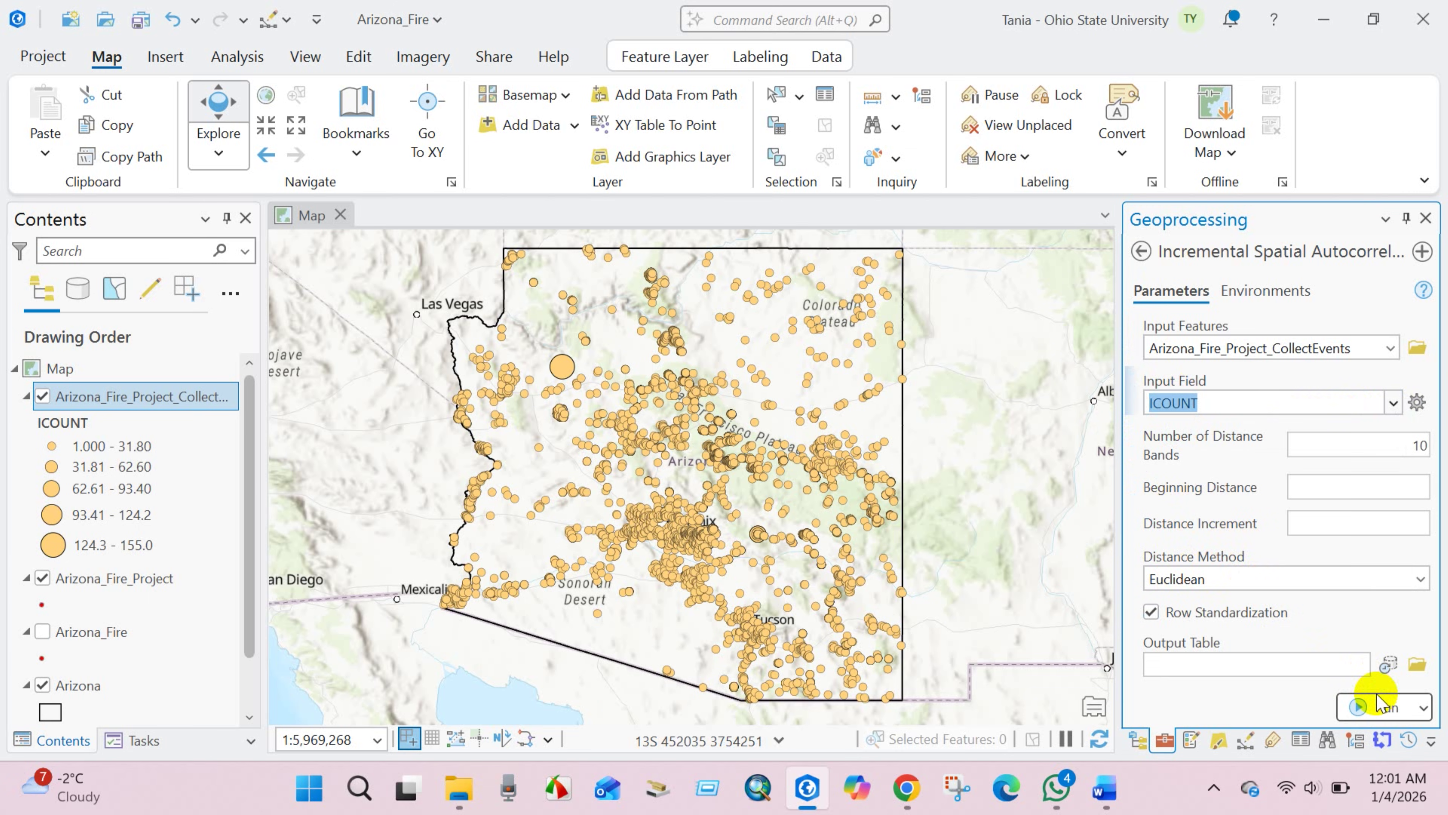
{"action": "left_click", "coordinate": [1383, 713]}
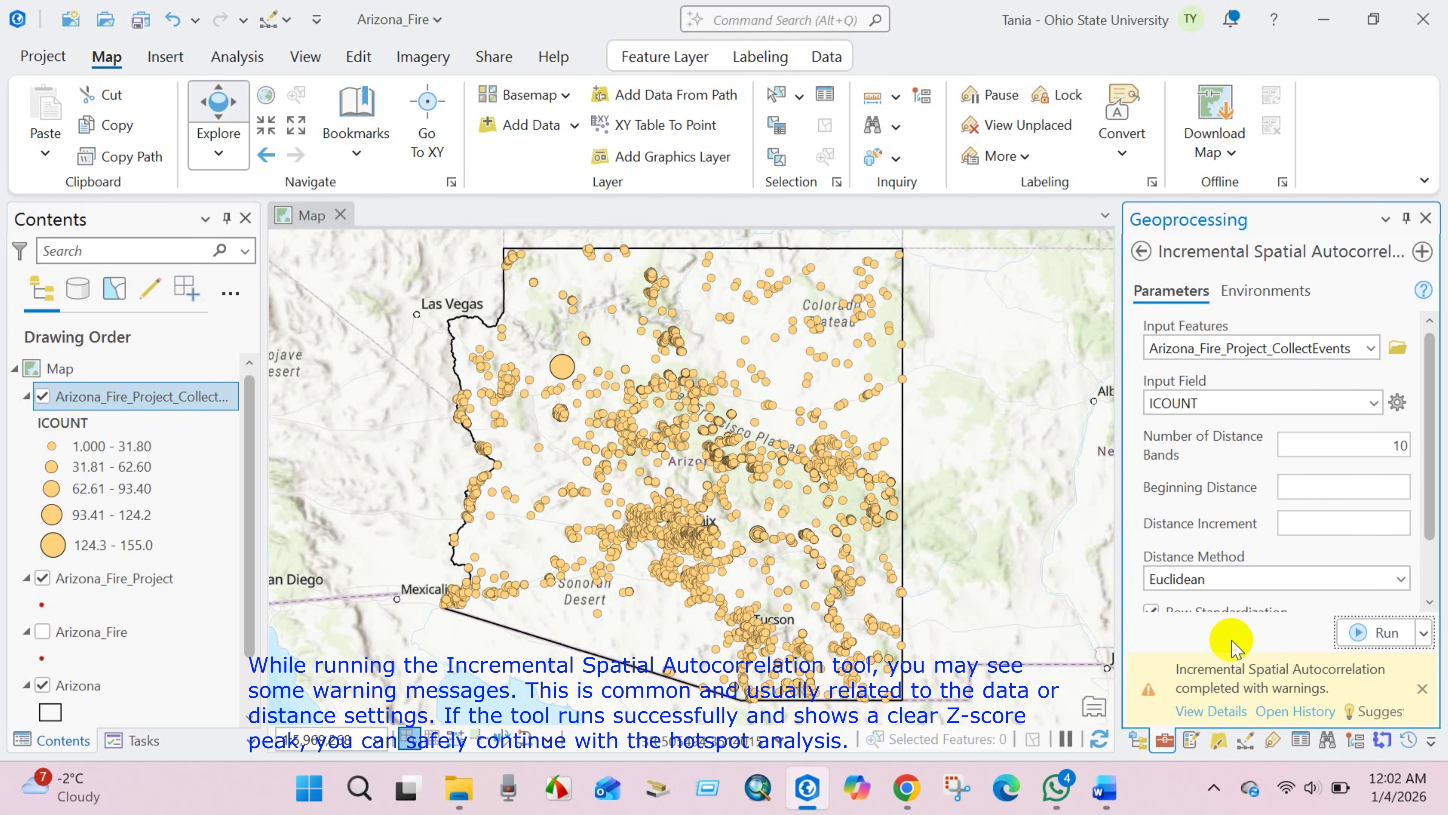
Search the geoprocessing tools for "hotspot" and open the Hot Spot Analysis (Getis-Ord Gi*) tool.
{"action": "left_click", "coordinate": [1141, 251]}
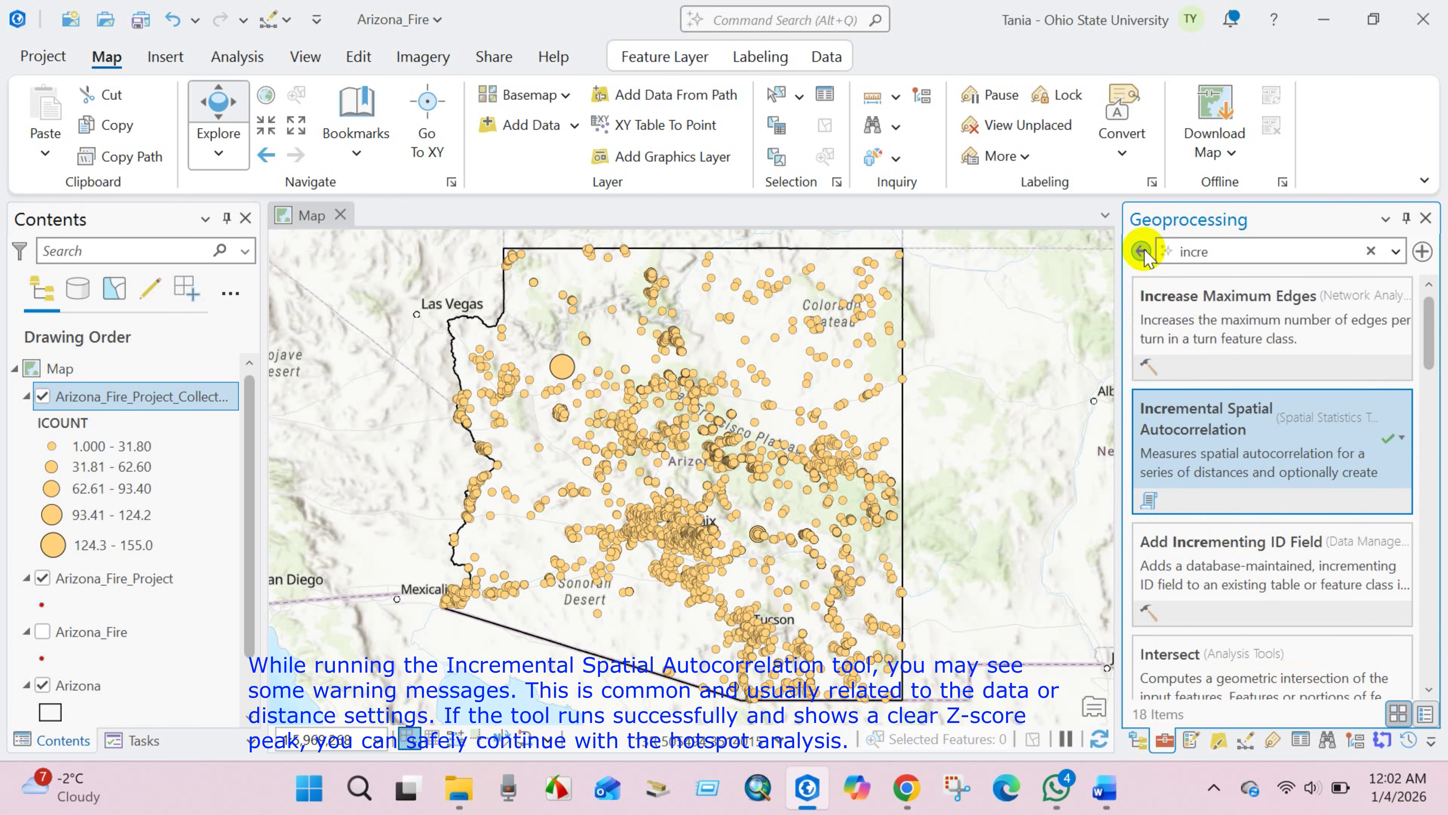
{"action": "left_click", "coordinate": [1371, 252]}
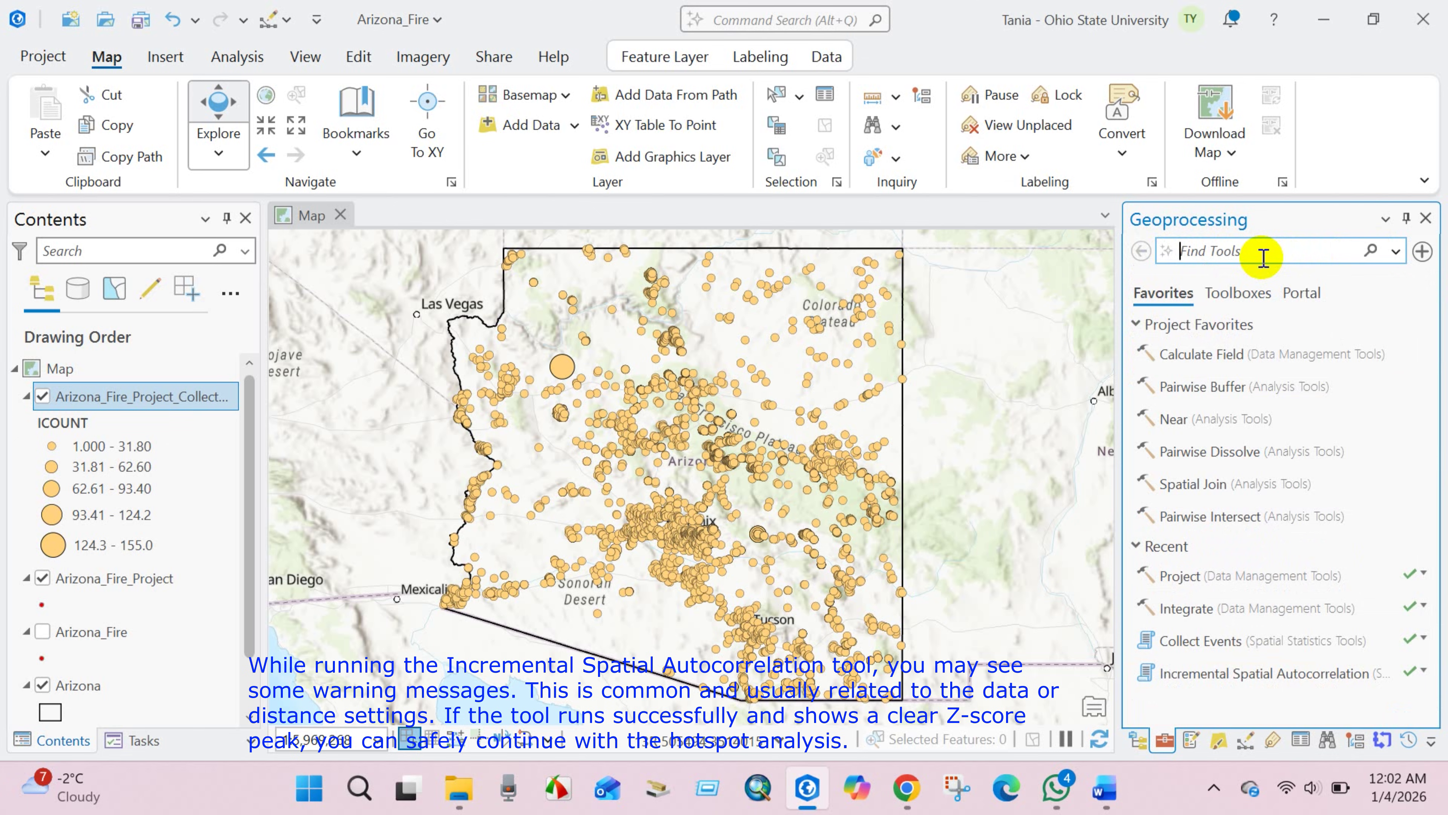
{"action": "left_click", "coordinate": [1209, 247]}
{"action": "type", "text": "hotspot"}
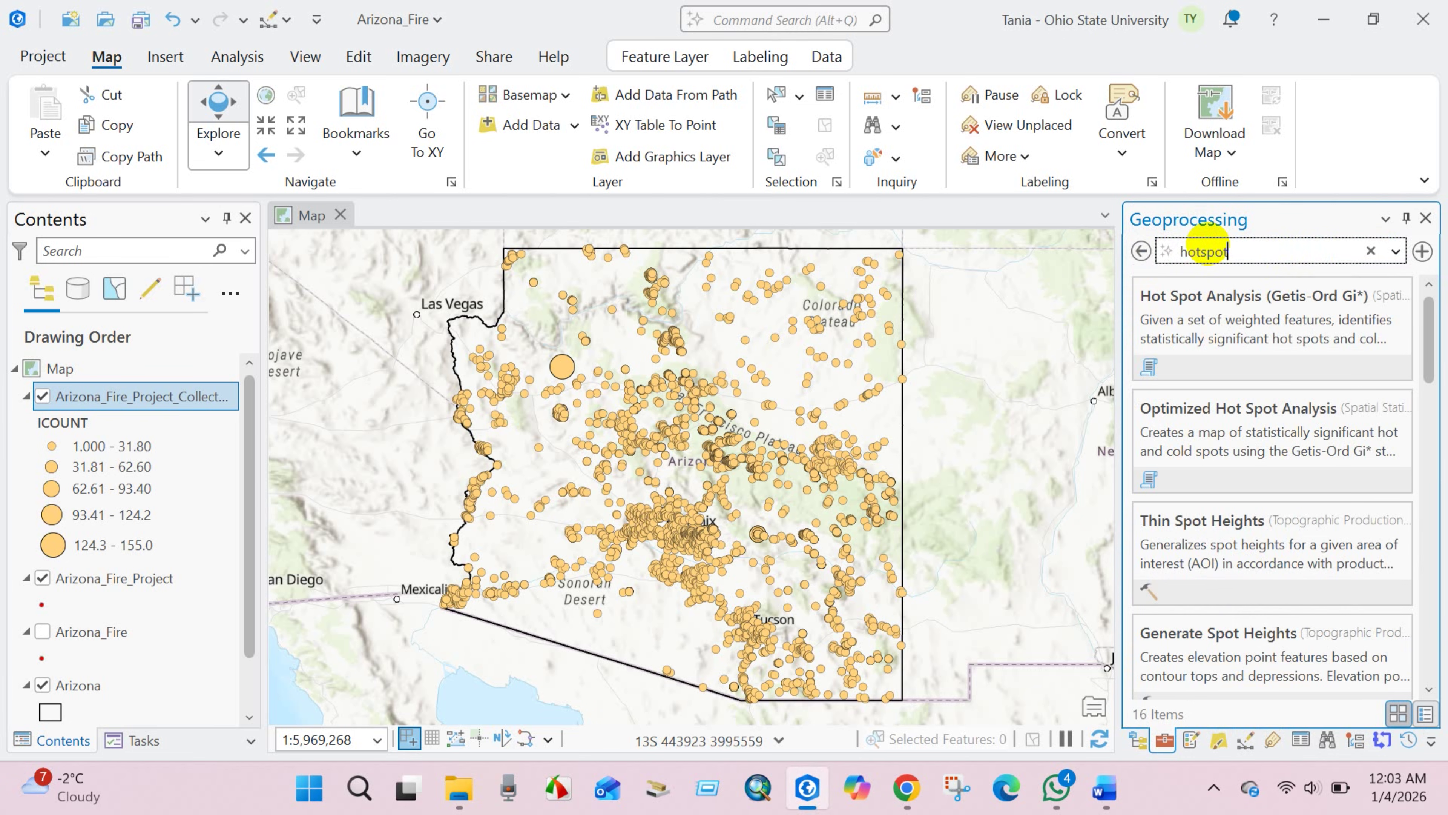
{"action": "left_click", "coordinate": [1245, 319]}
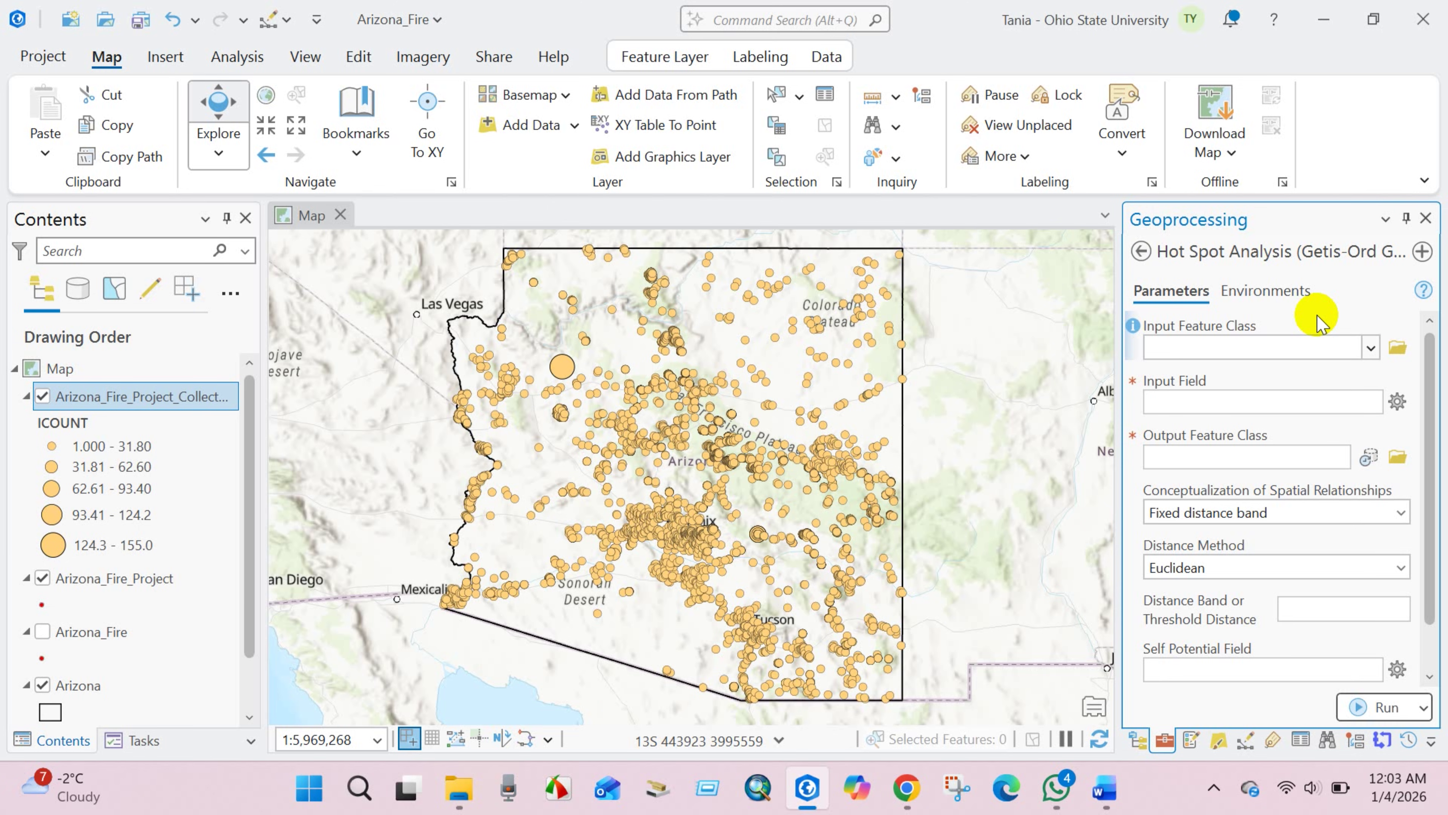
Run Hot Spot Analysis on Arizona_Fire_Project_CollectEvents with ICOUNT as the input field and the fixed distance band relationship.
{"action": "left_click", "coordinate": [1371, 352]}
{"action": "left_click", "coordinate": [1304, 376]}
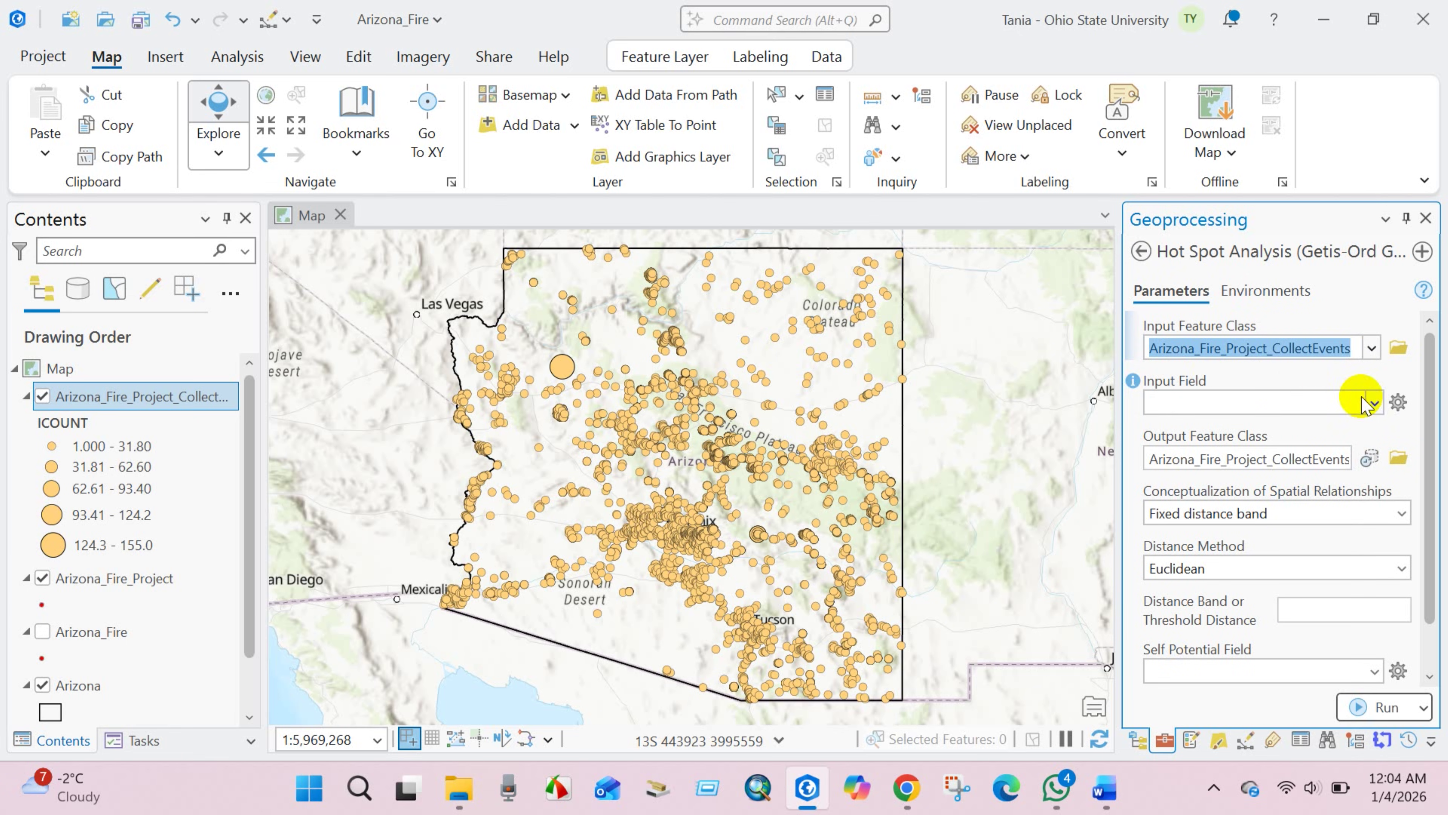
{"action": "left_click", "coordinate": [1374, 403]}
{"action": "left_click", "coordinate": [1198, 425]}
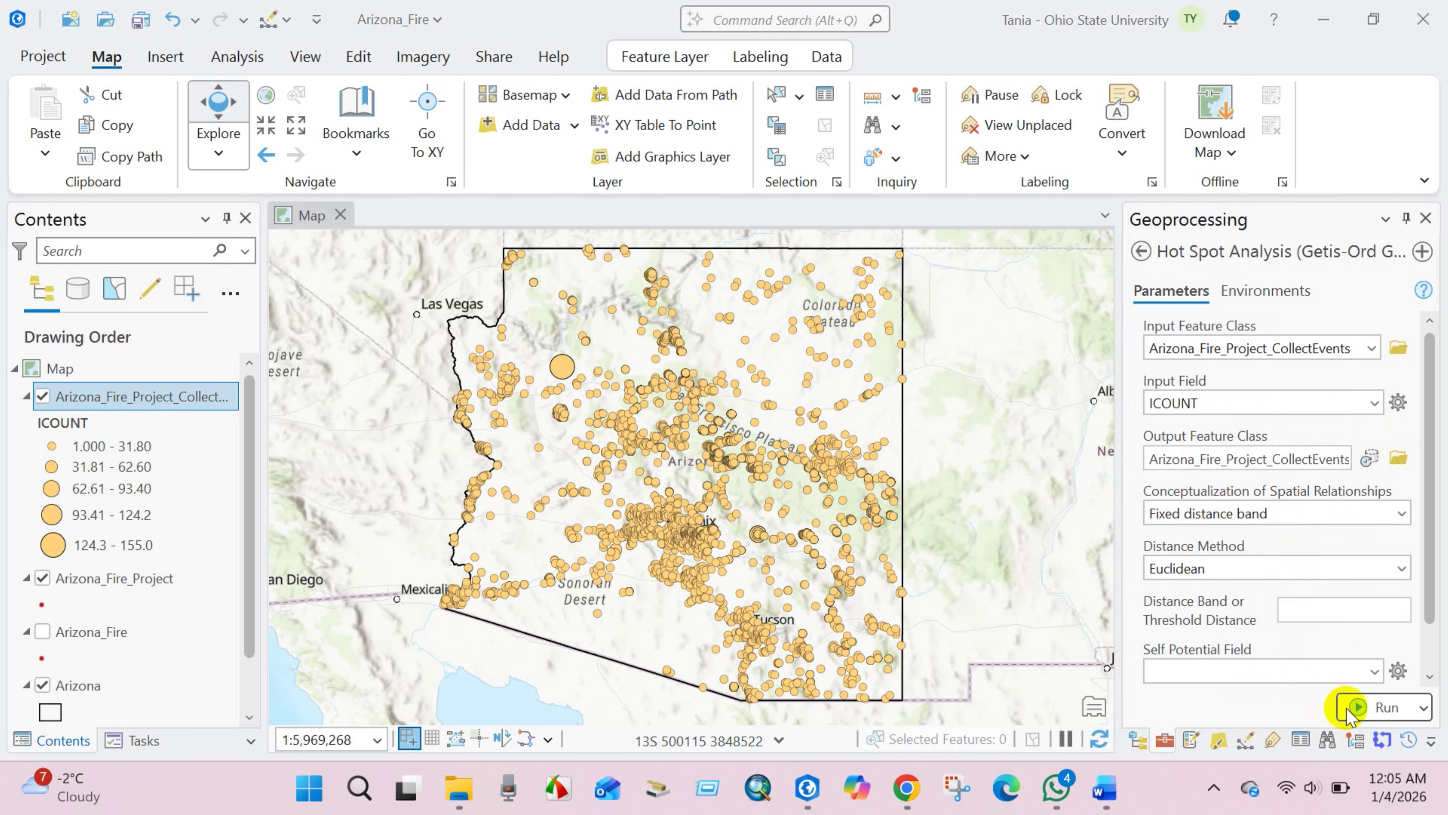
{"action": "left_click", "coordinate": [1383, 709]}
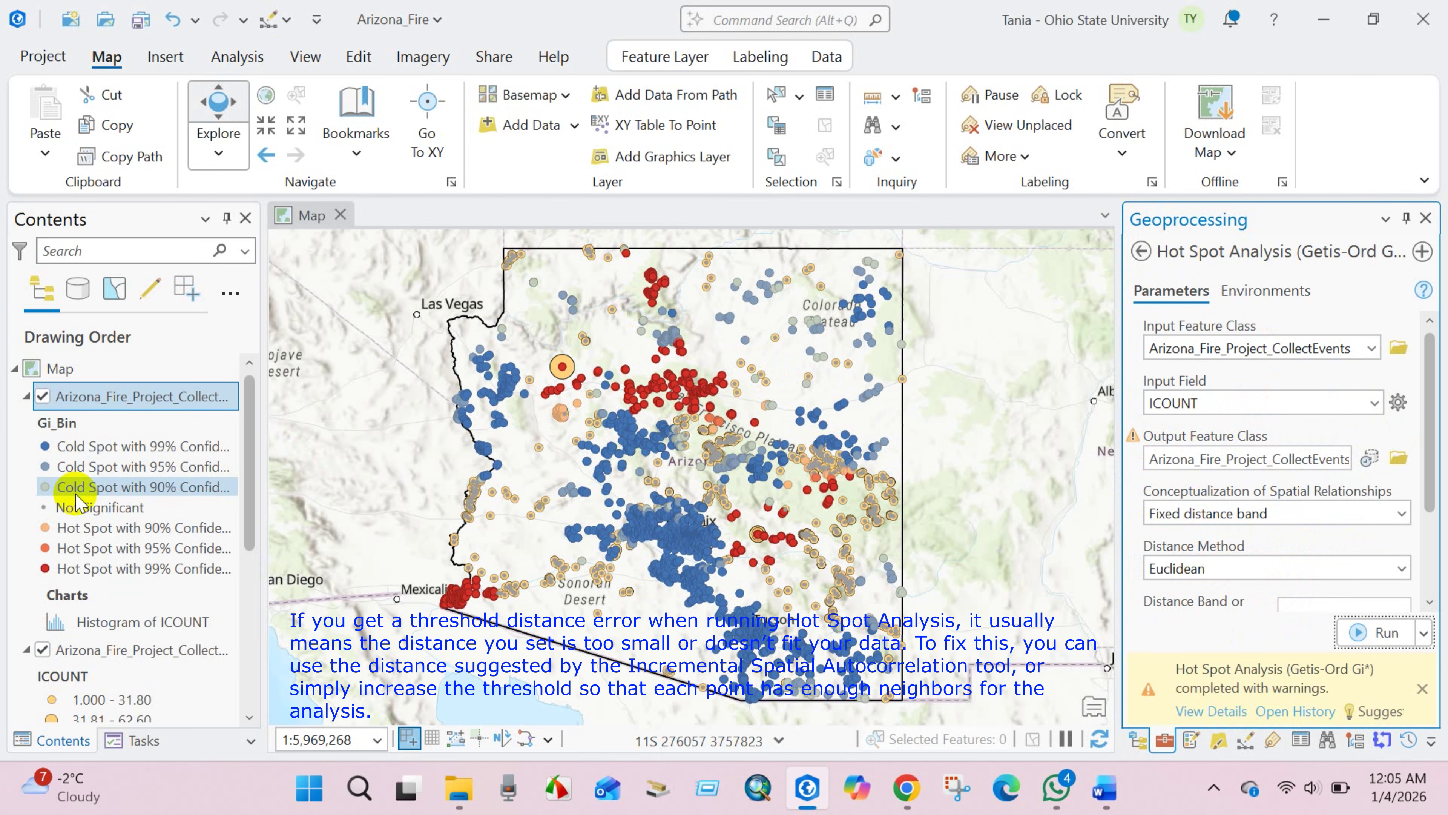
Hide the Arizona_Fire_Project_CollectEvents layer and inspect the hot and cold spot classes on the map.
{"action": "scroll", "coordinate": [65, 502], "scroll_direction": "down", "scroll_amount": 1}
{"action": "left_click", "coordinate": [43, 595]}
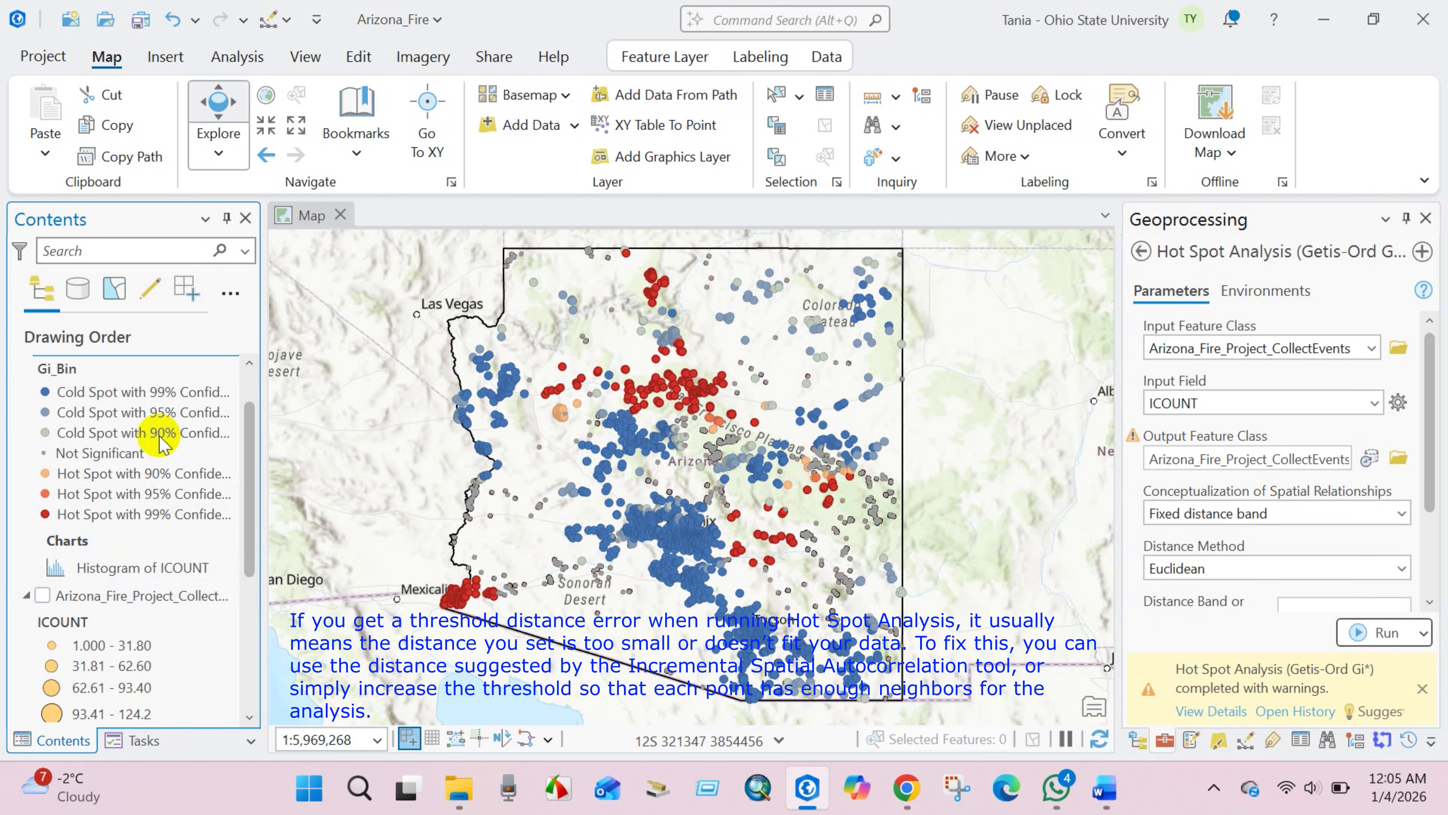
{"action": "scroll", "coordinate": [113, 391], "scroll_direction": "up", "scroll_amount": 2}
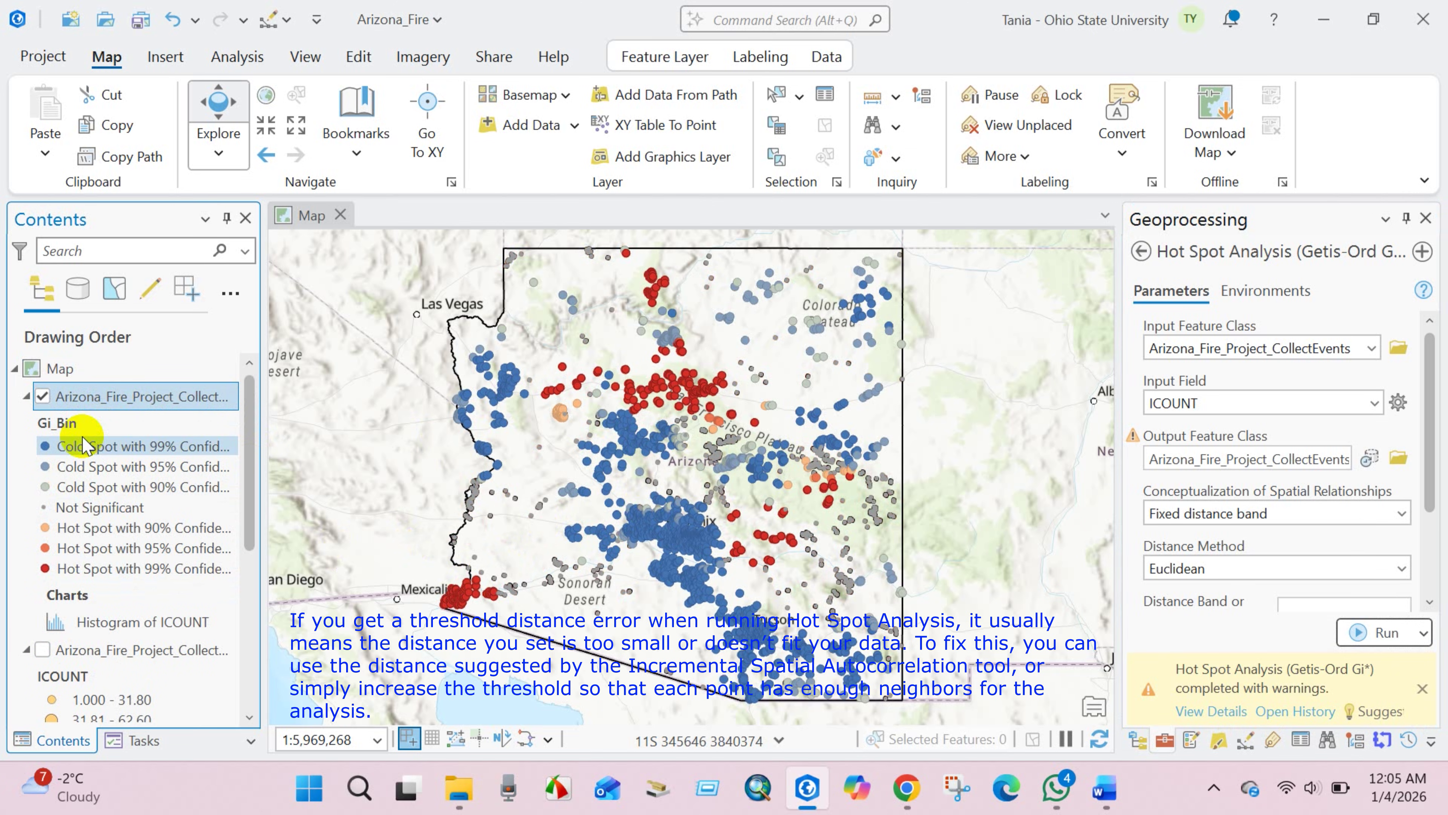
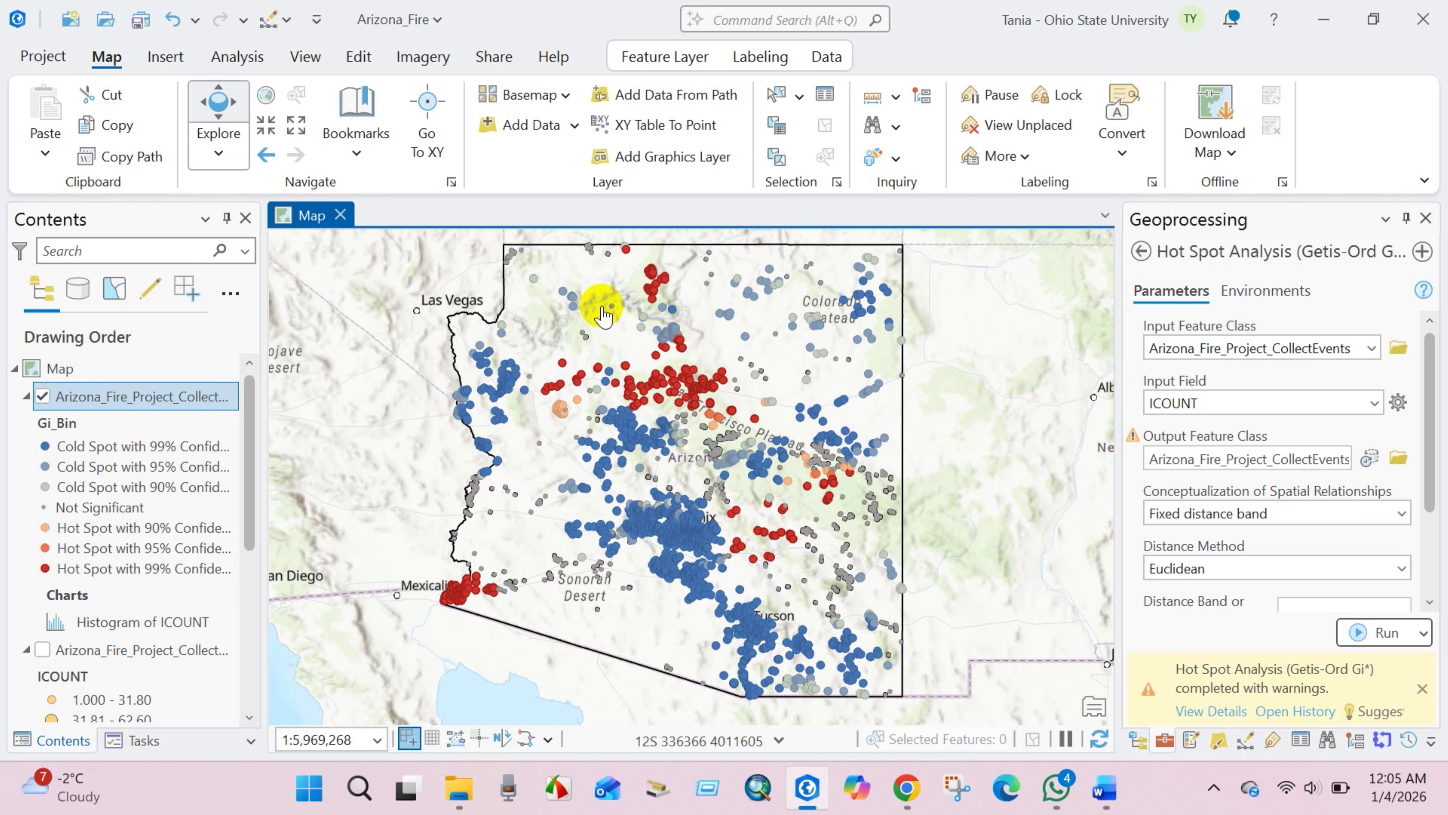
{"action": "left_click_drag", "start_coordinate": [602, 314], "coordinate": [592, 339]}
Search the geoprocessing tools for "idw" and open the Spatial Analyst IDW tool.
{"action": "left_click", "coordinate": [1141, 251]}
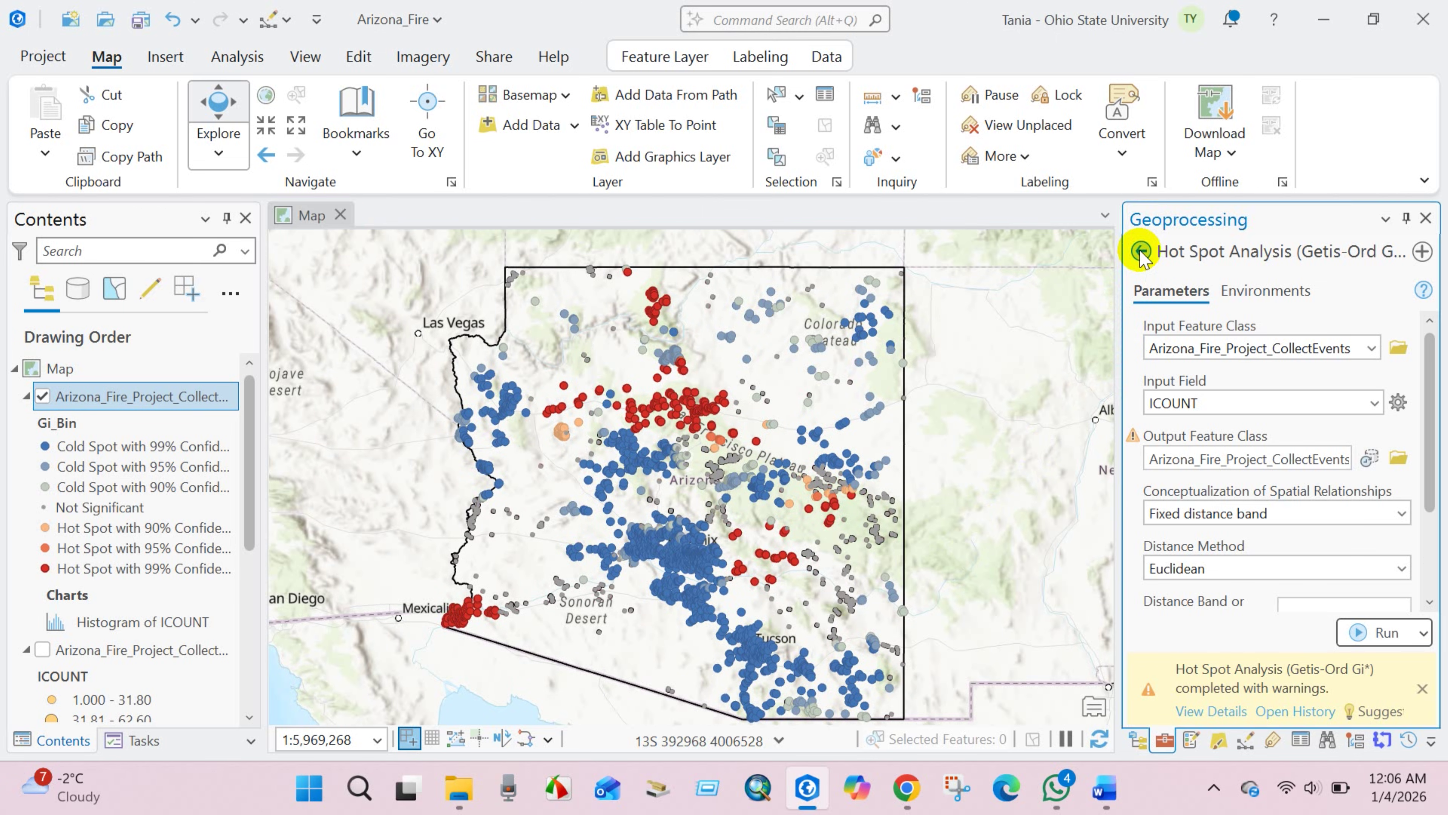
{"action": "left_click", "coordinate": [1141, 251]}
{"action": "left_click", "coordinate": [1354, 251]}
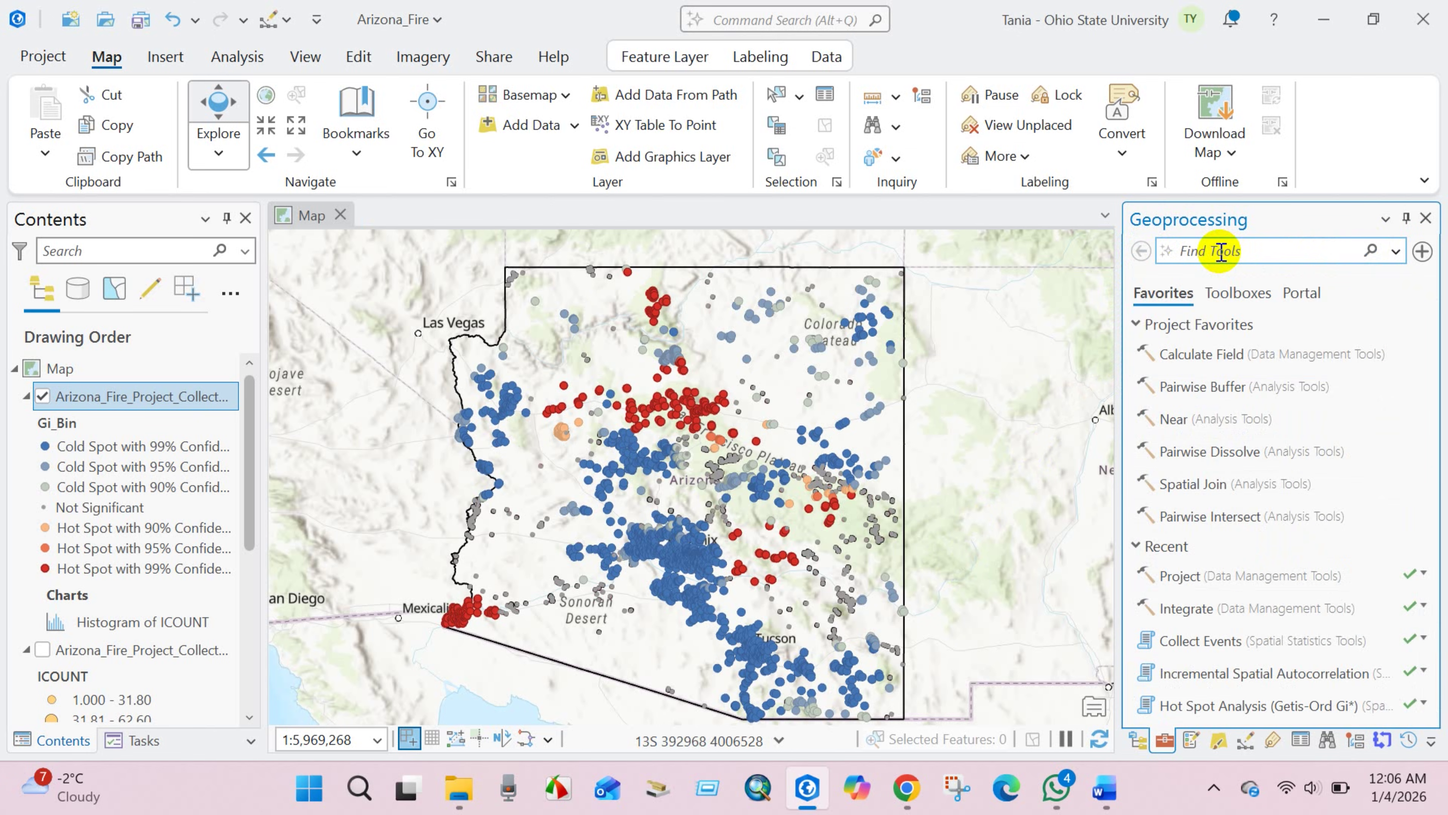
{"action": "type", "text": "idw"}
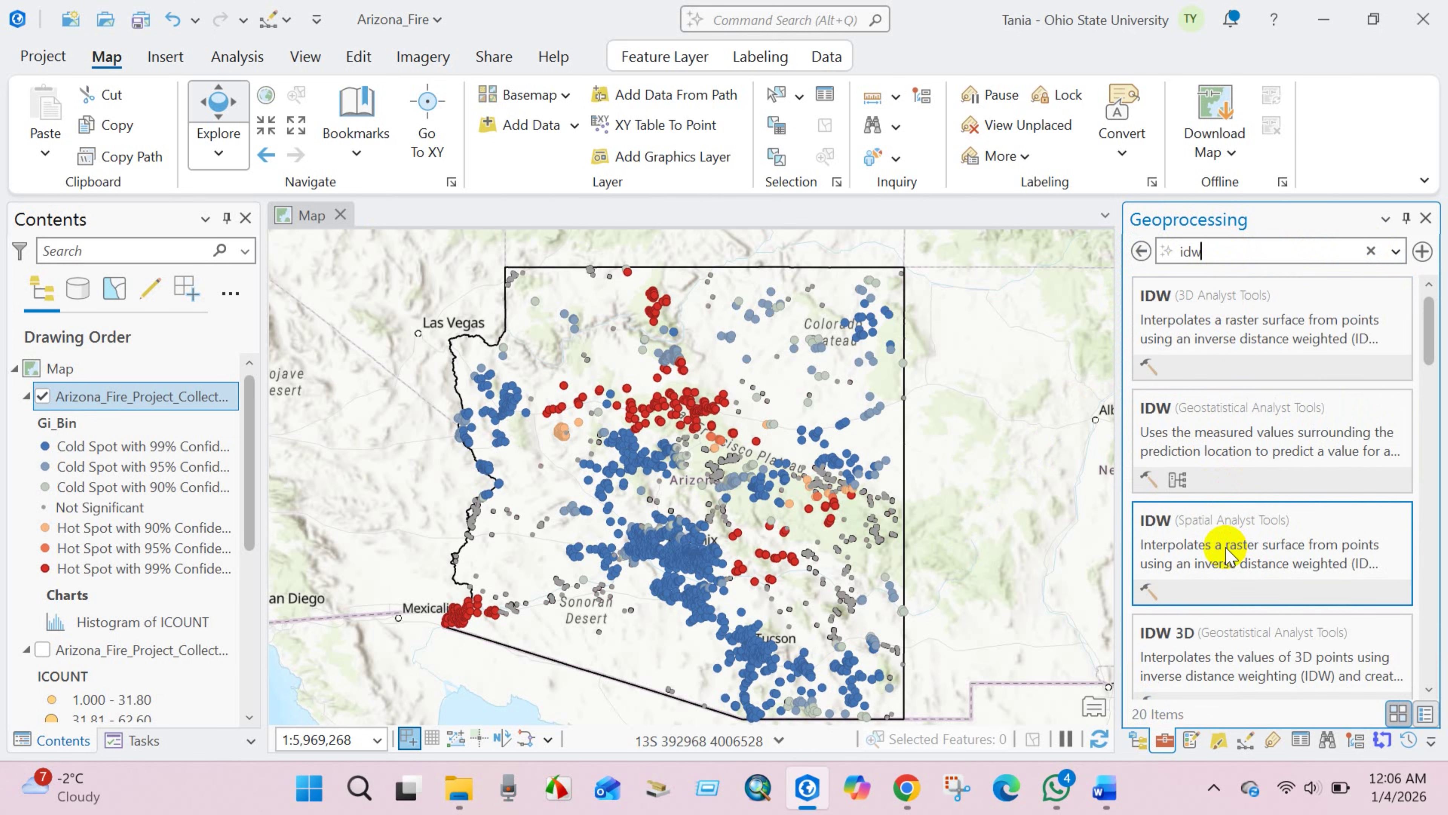
{"action": "left_click", "coordinate": [1249, 545]}
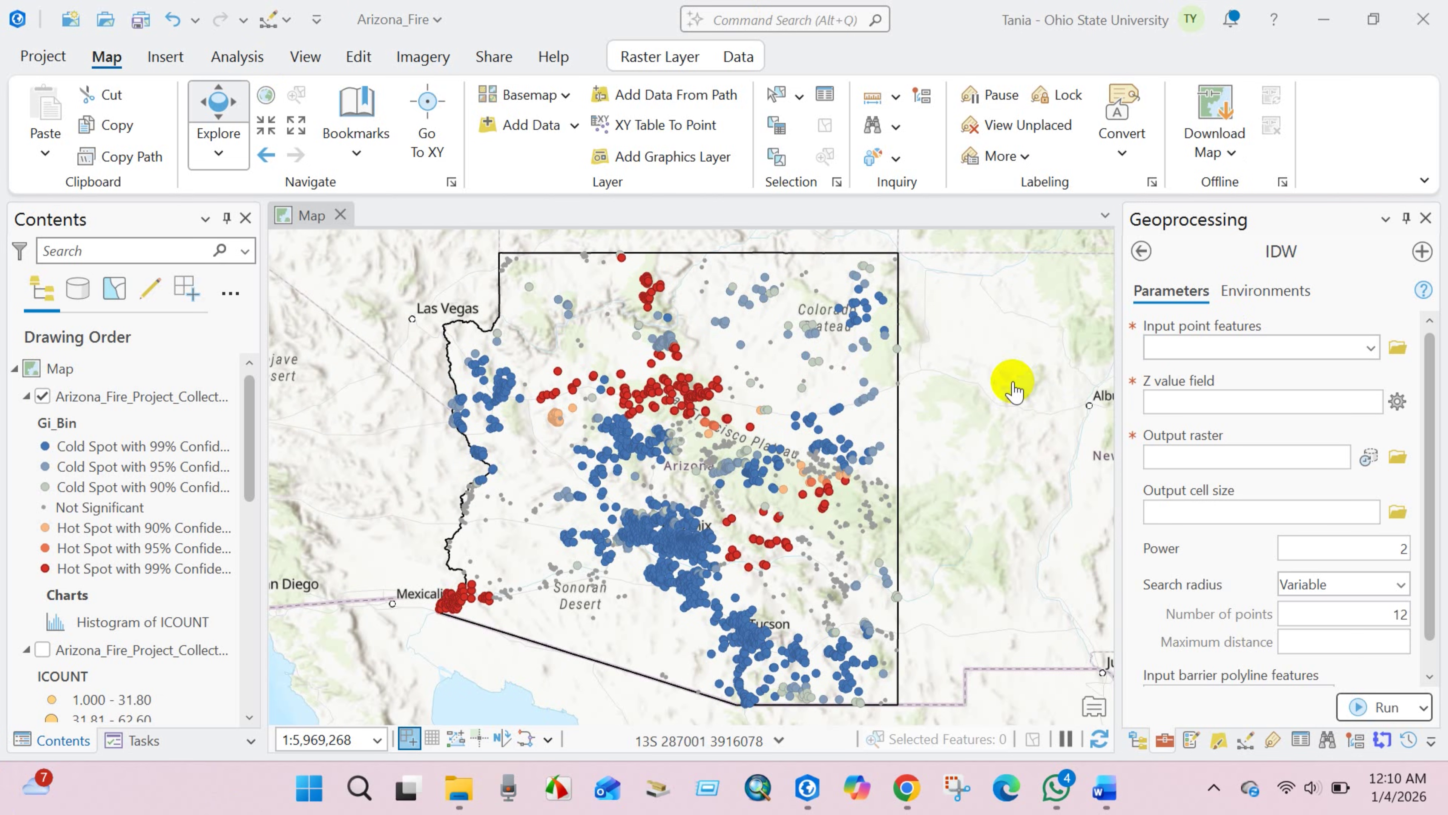
Set the IDW input to Arizona_Fire_Project_CollectEvents_HotSpots, the Z value field to GiZScore Fixed 43784 and the output cell size to 30.
{"action": "left_click", "coordinate": [1370, 348]}
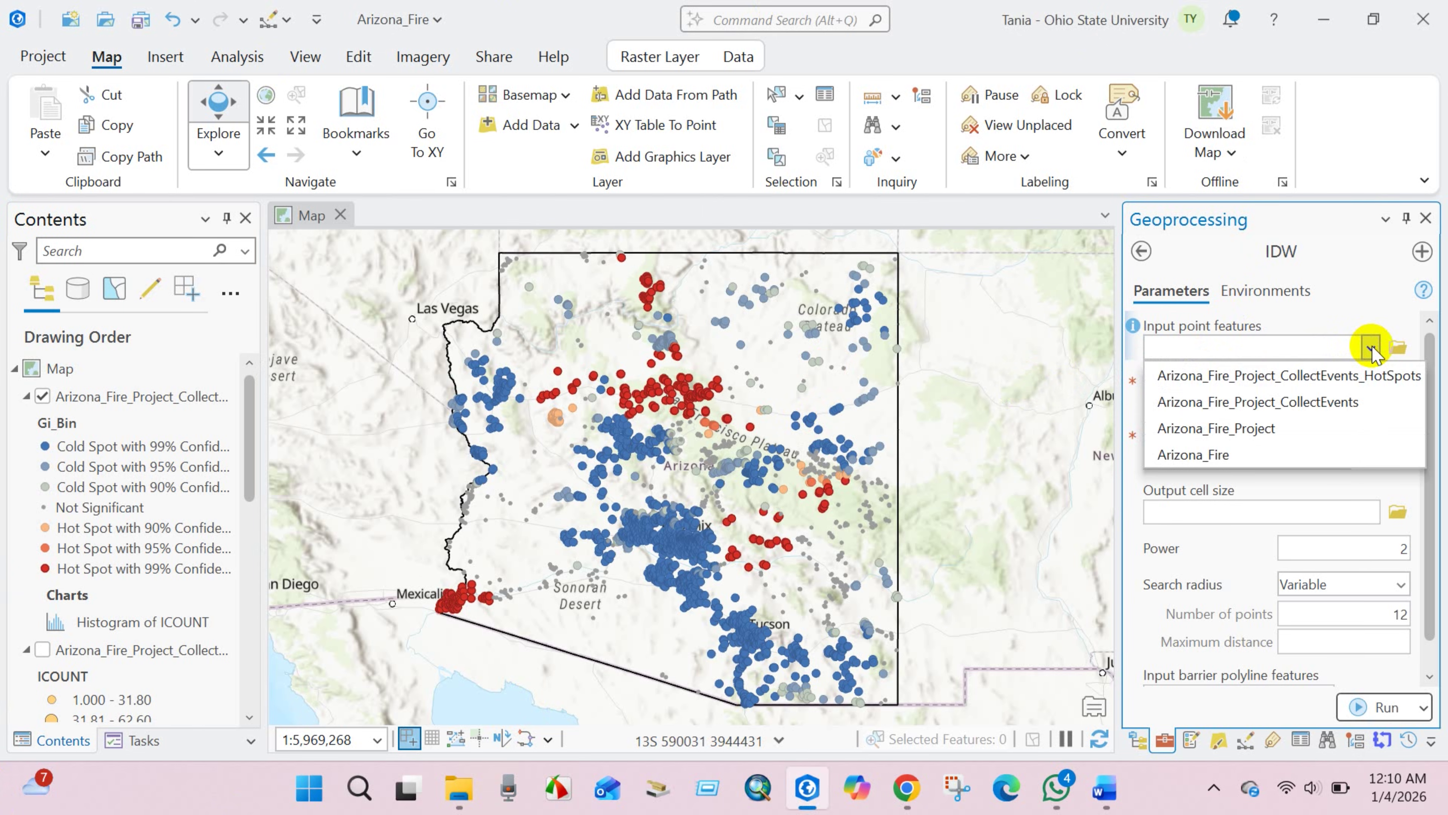
{"action": "left_click", "coordinate": [1357, 373]}
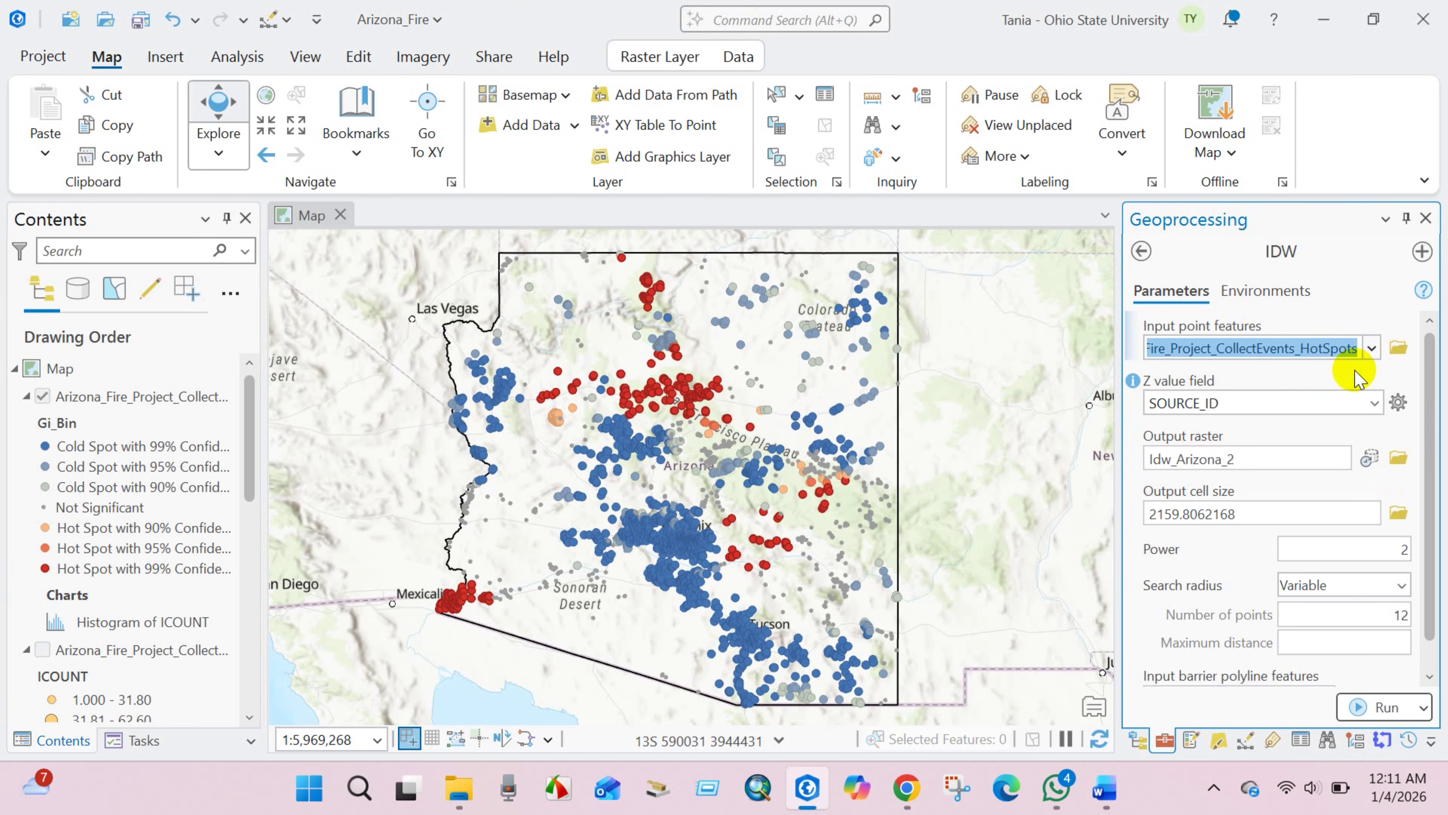
{"action": "left_click", "coordinate": [1374, 403]}
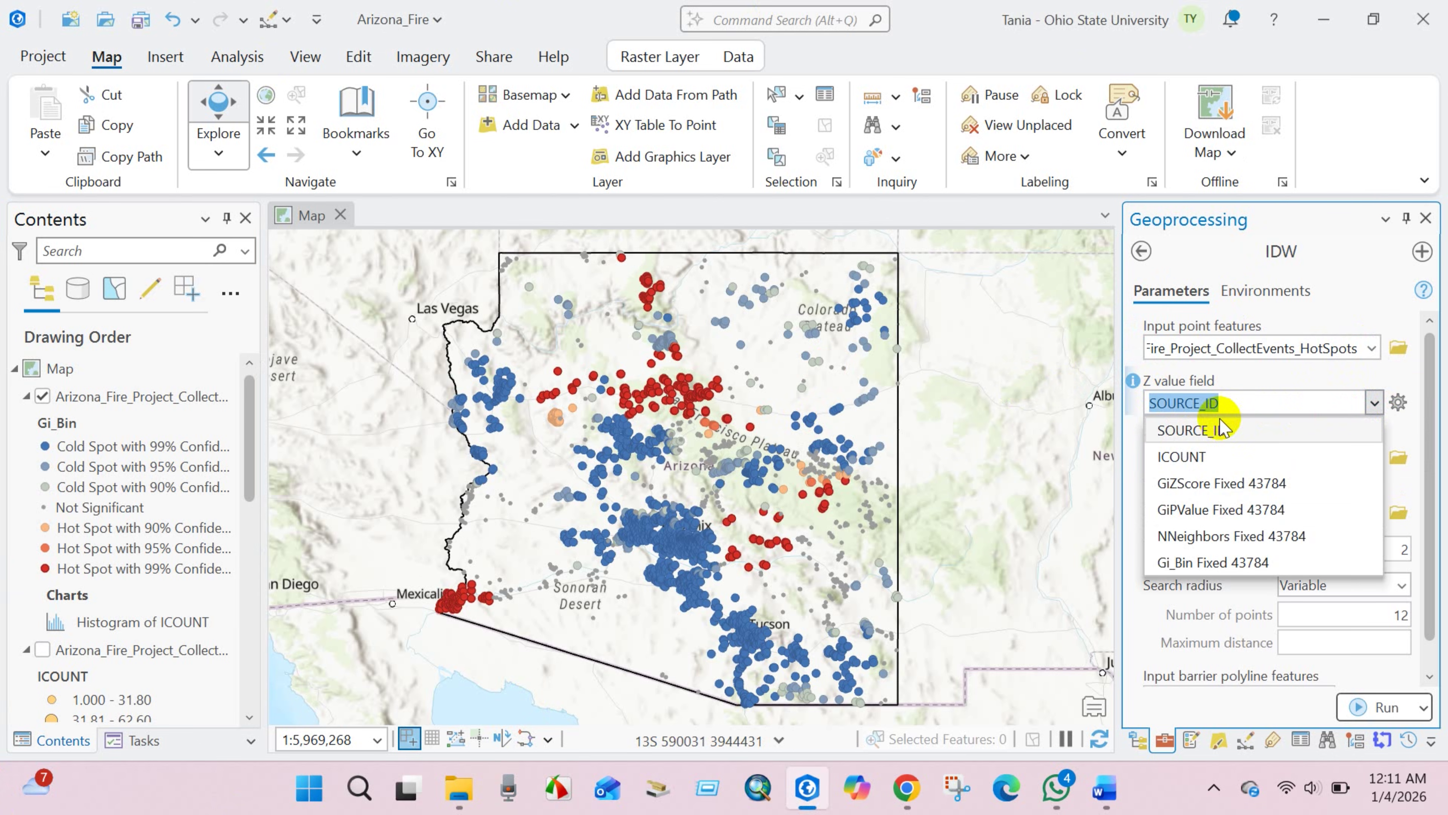
{"action": "left_click", "coordinate": [1183, 483]}
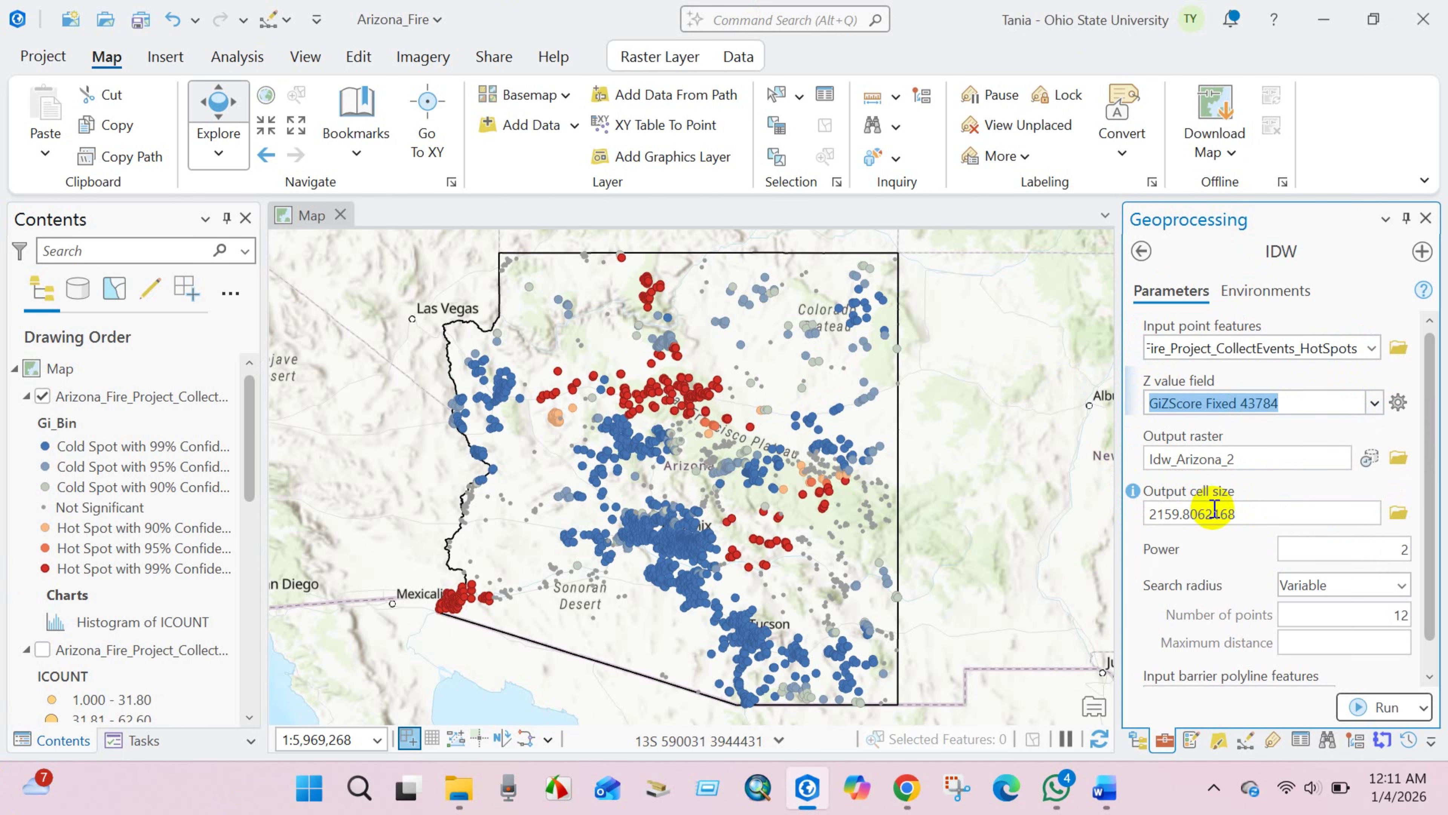
{"action": "left_click_drag", "start_coordinate": [1240, 507], "coordinate": [1139, 510]}
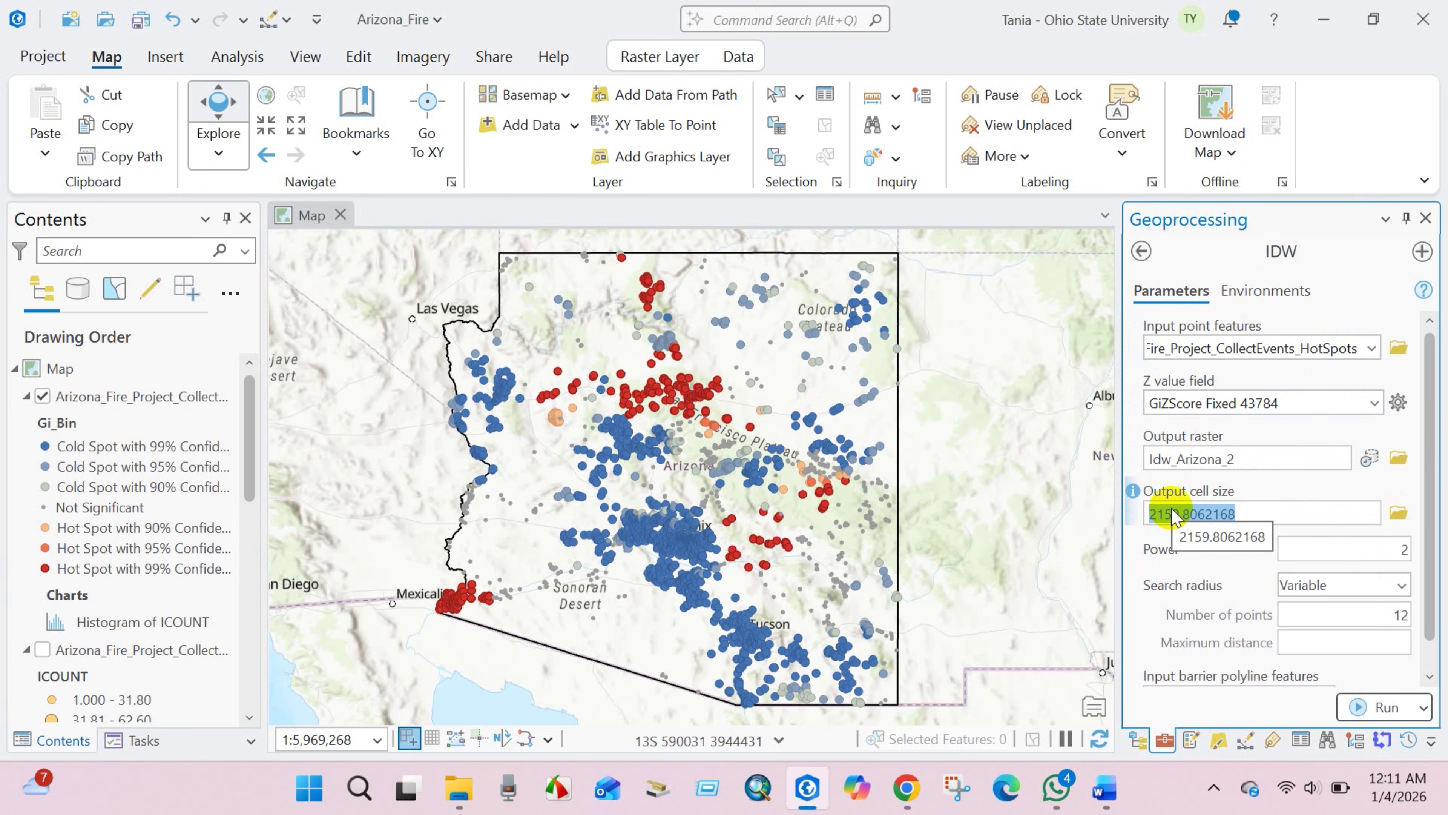
{"action": "type", "text": "30"}
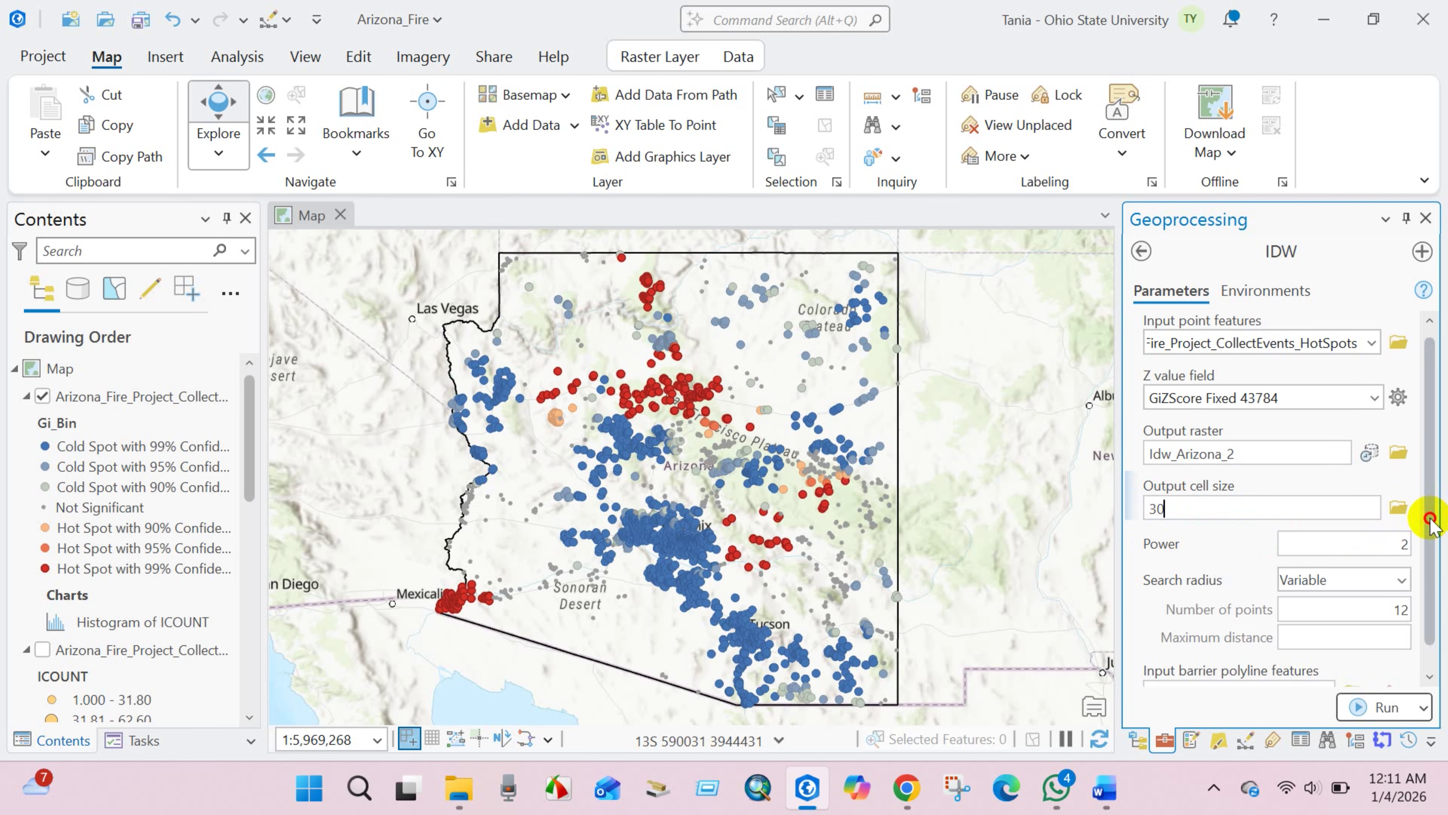
{"action": "scroll", "coordinate": [1432, 564], "scroll_direction": "down", "scroll_amount": 1}
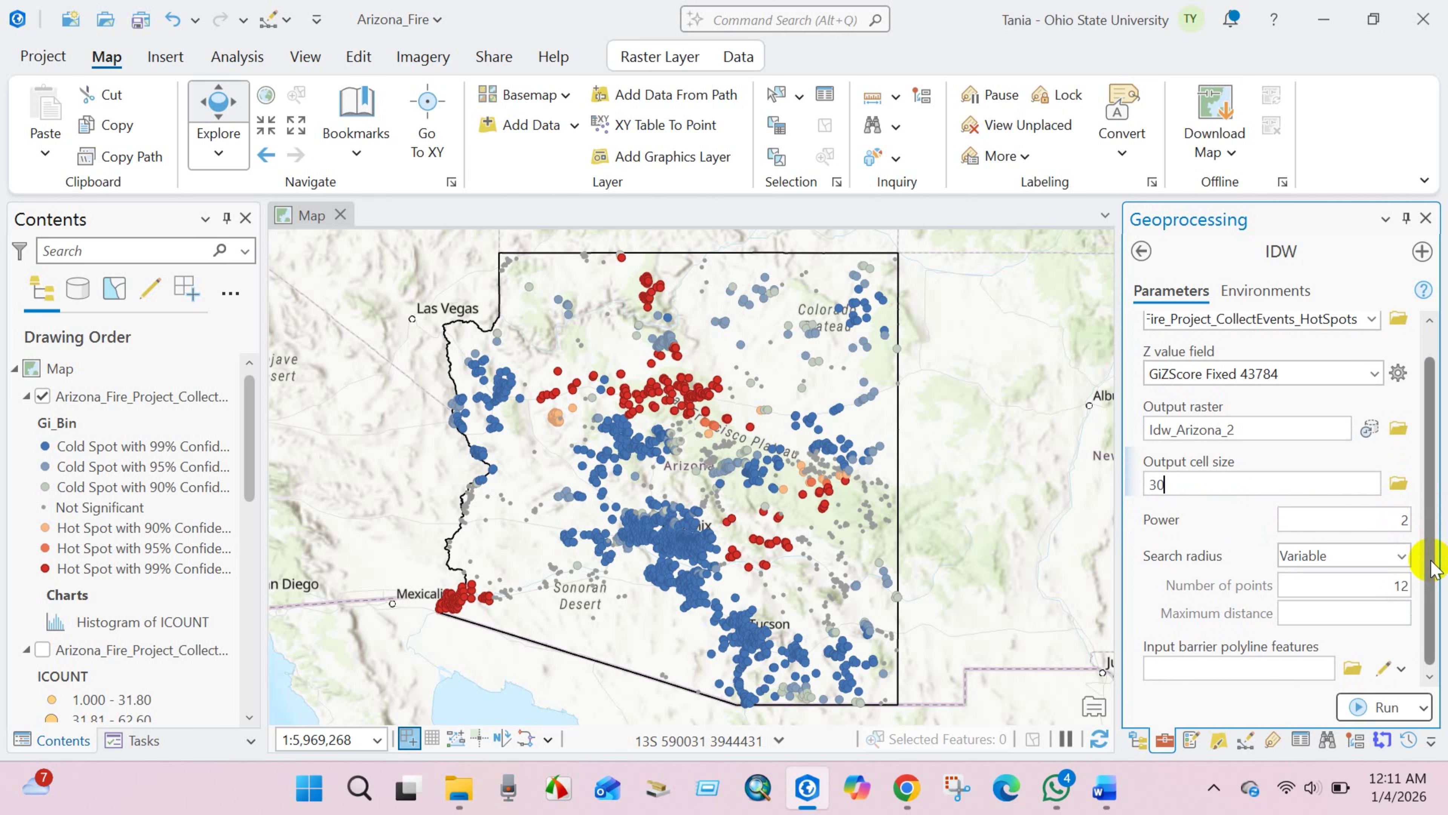
Set Arizona as the mask in the IDW environments and run the interpolation.
{"action": "left_click", "coordinate": [1269, 294]}
{"action": "left_click_drag", "start_coordinate": [1428, 417], "coordinate": [1425, 570]}
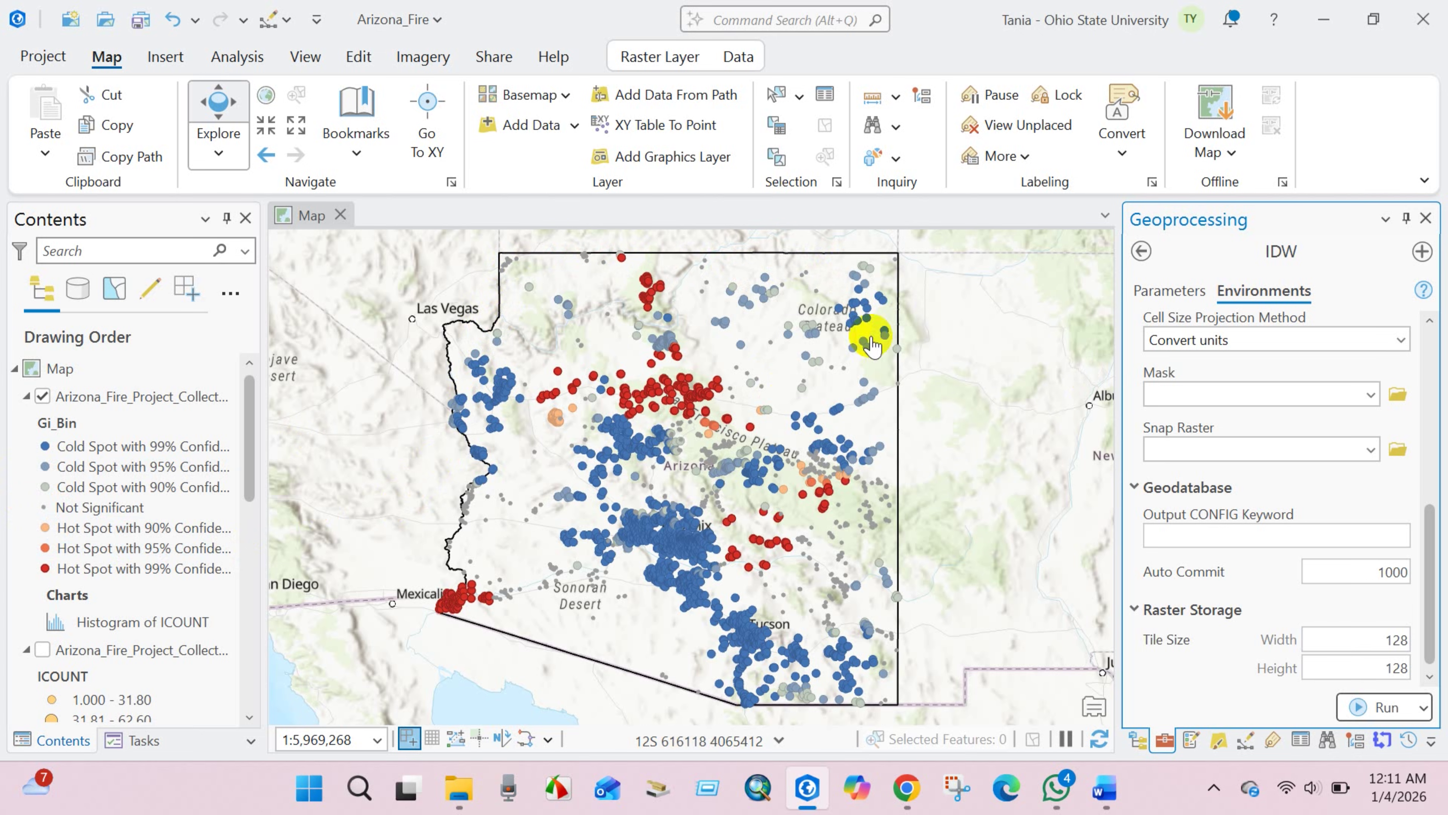
{"action": "left_click", "coordinate": [1370, 393]}
{"action": "left_click", "coordinate": [1220, 528]}
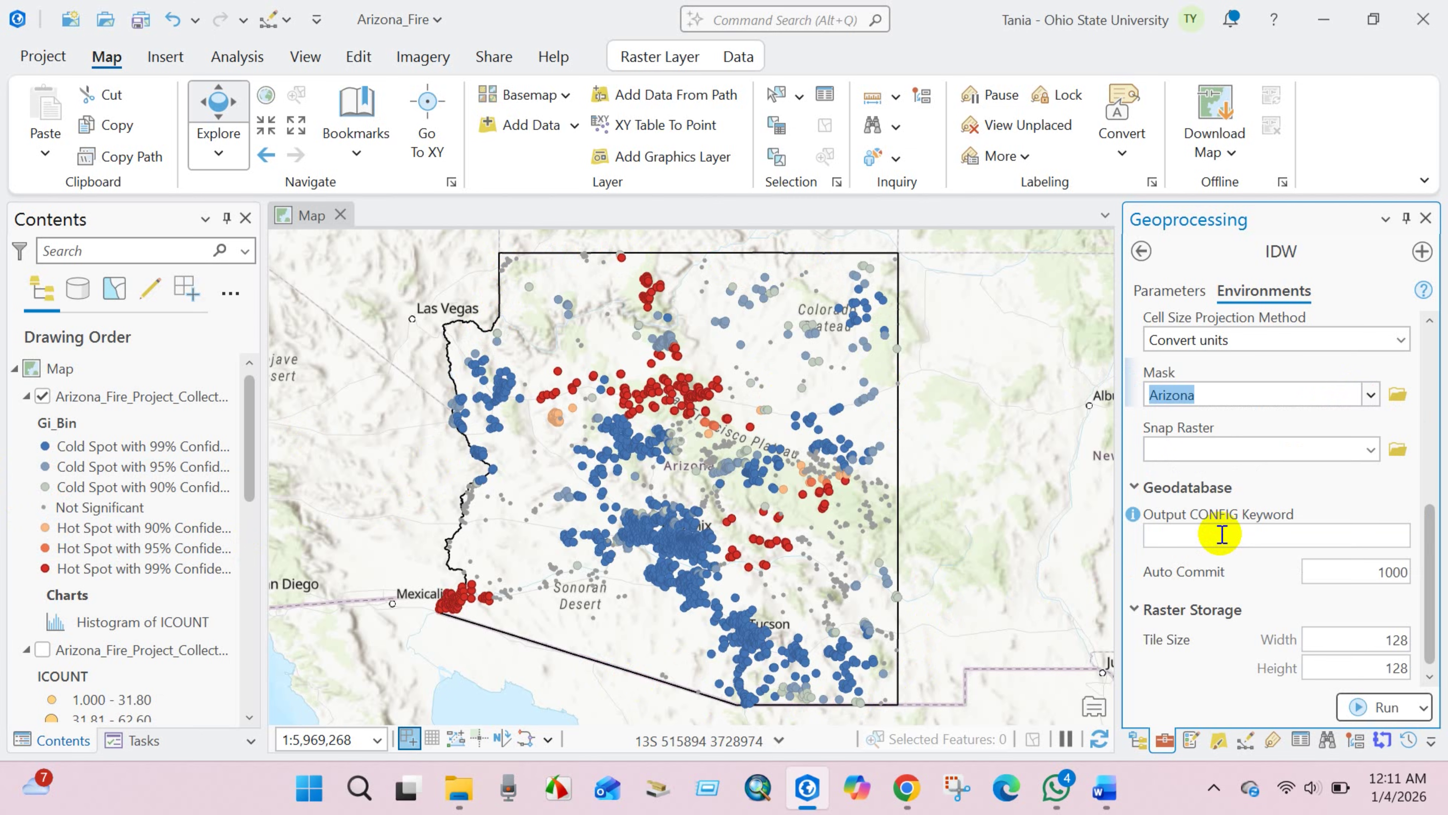
{"action": "left_click", "coordinate": [1385, 708]}
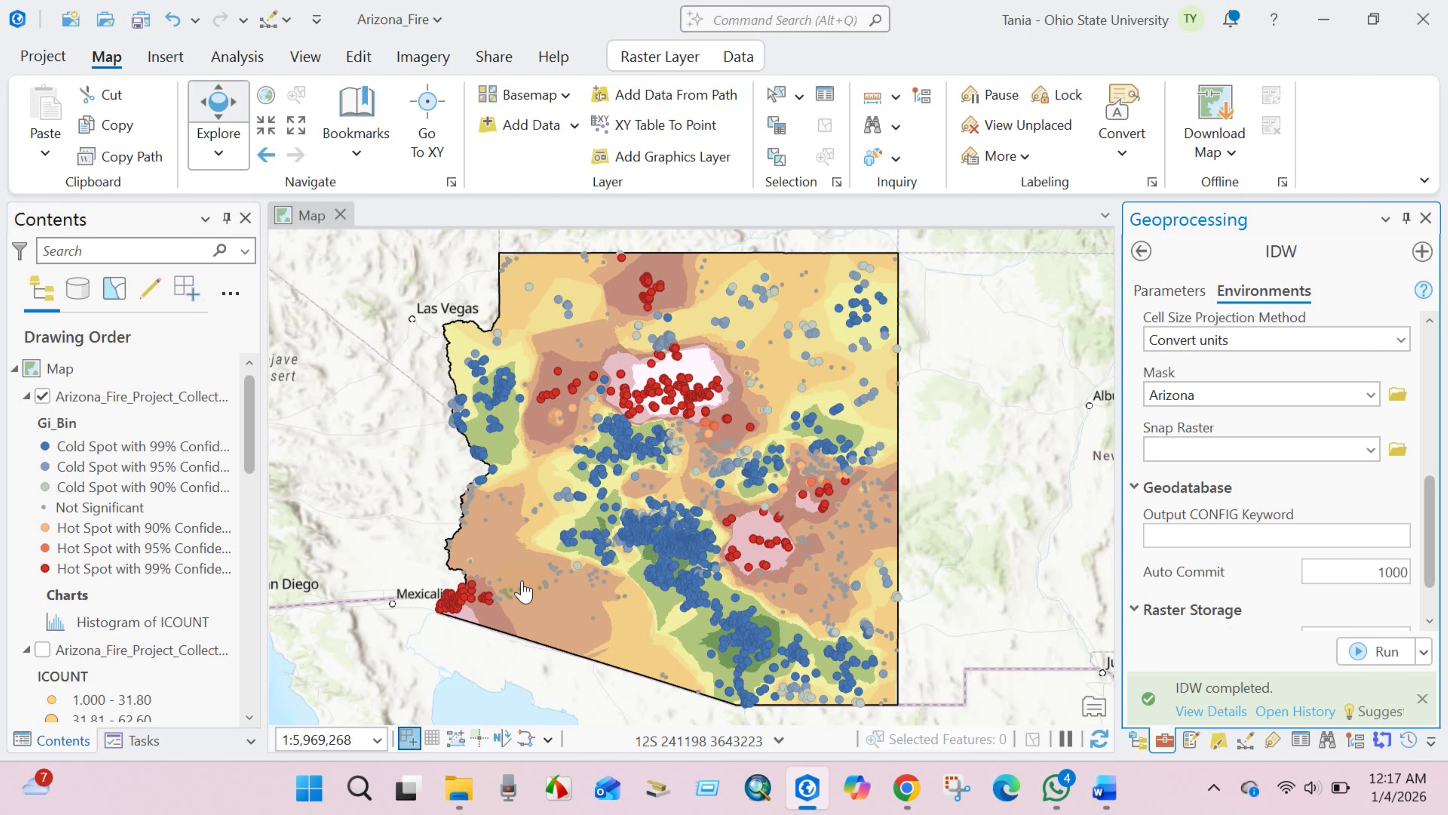
Examine the Idw_Arizona_1 value classes and compare the interpolated surface with the hot and cold spot points on the map.
{"action": "left_click_drag", "start_coordinate": [563, 517], "coordinate": [521, 508]}
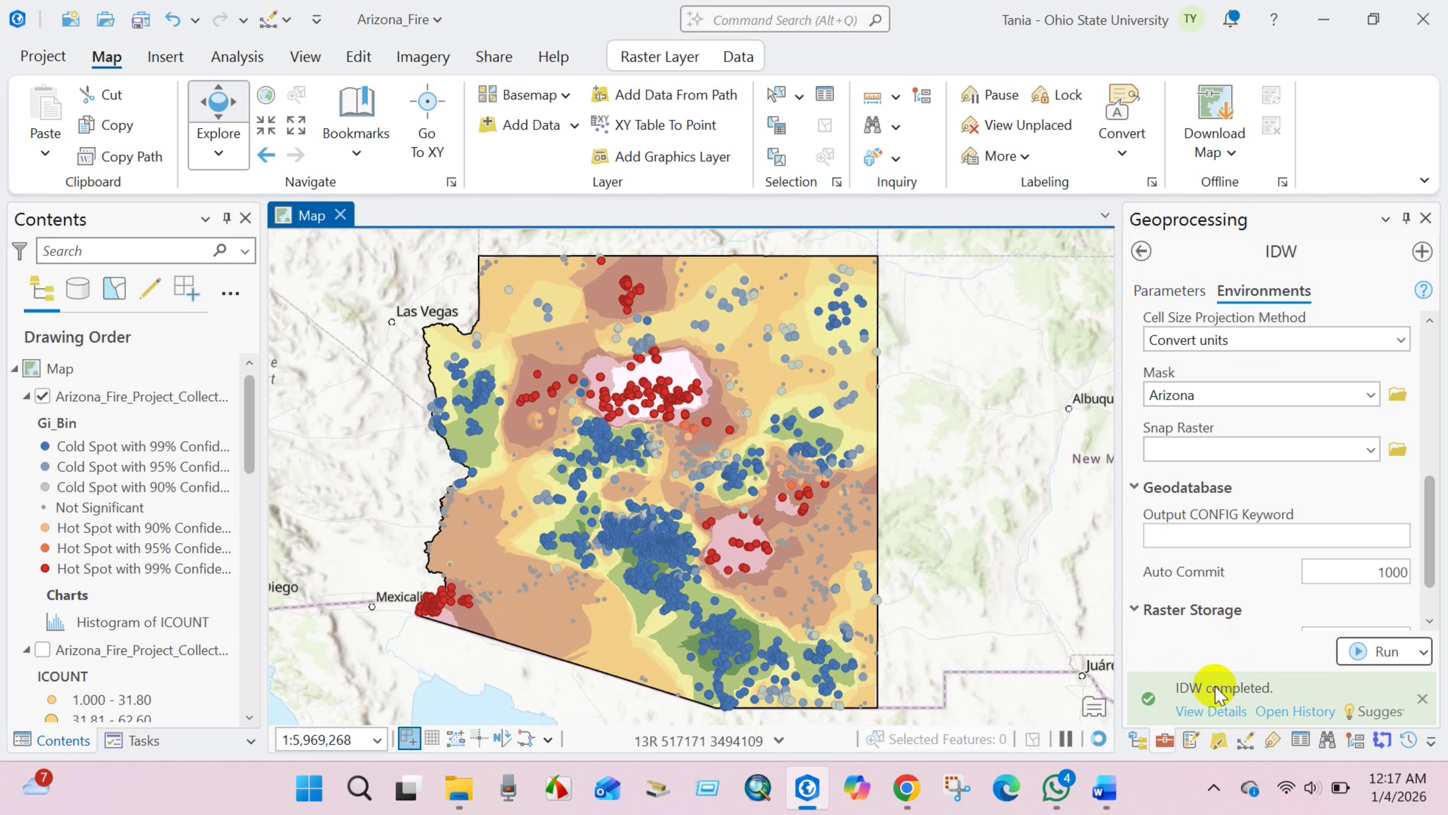
{"action": "left_click_drag", "start_coordinate": [509, 496], "coordinate": [506, 496]}
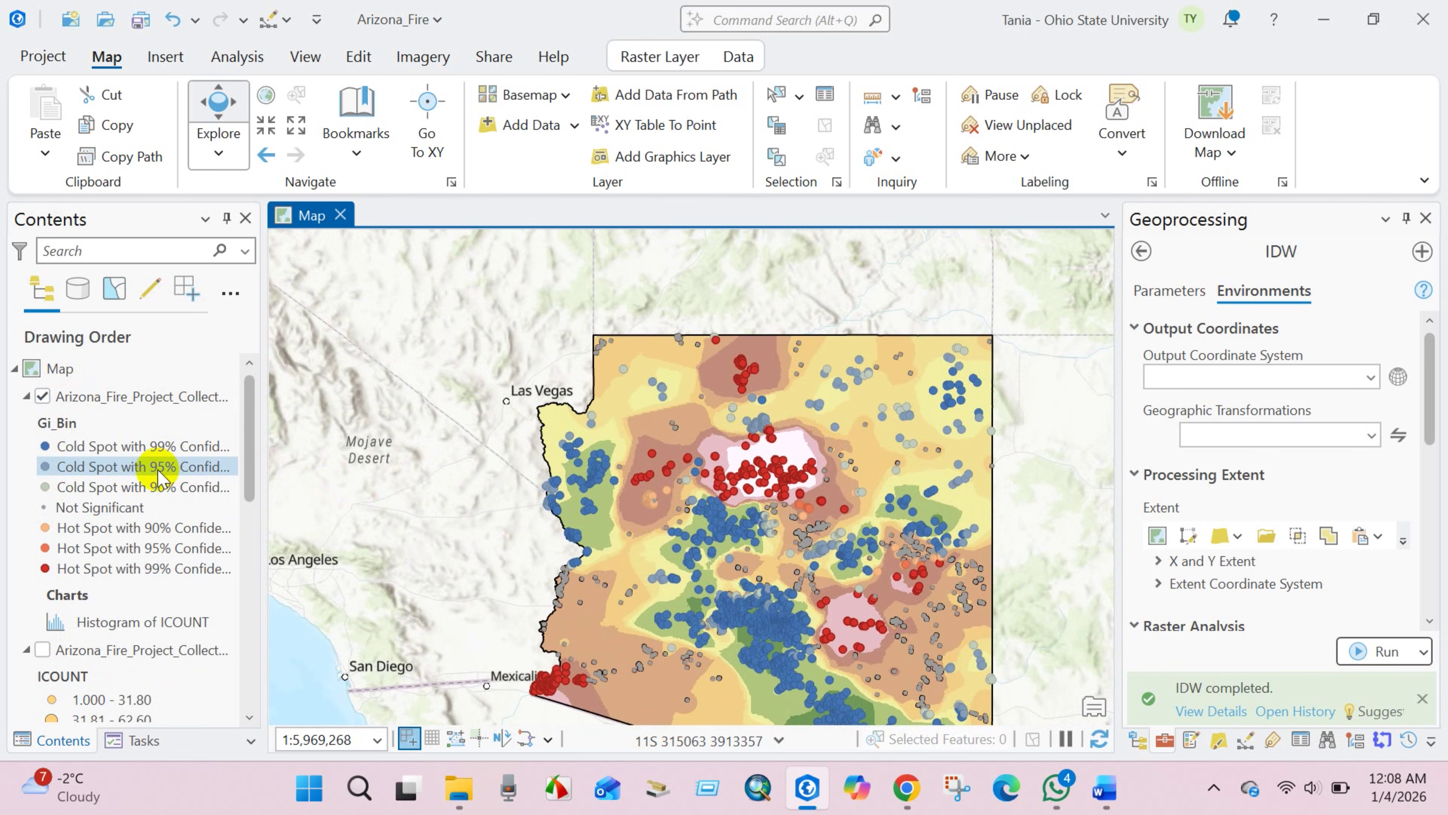
{"action": "scroll", "coordinate": [137, 485], "scroll_direction": "down", "scroll_amount": 10}
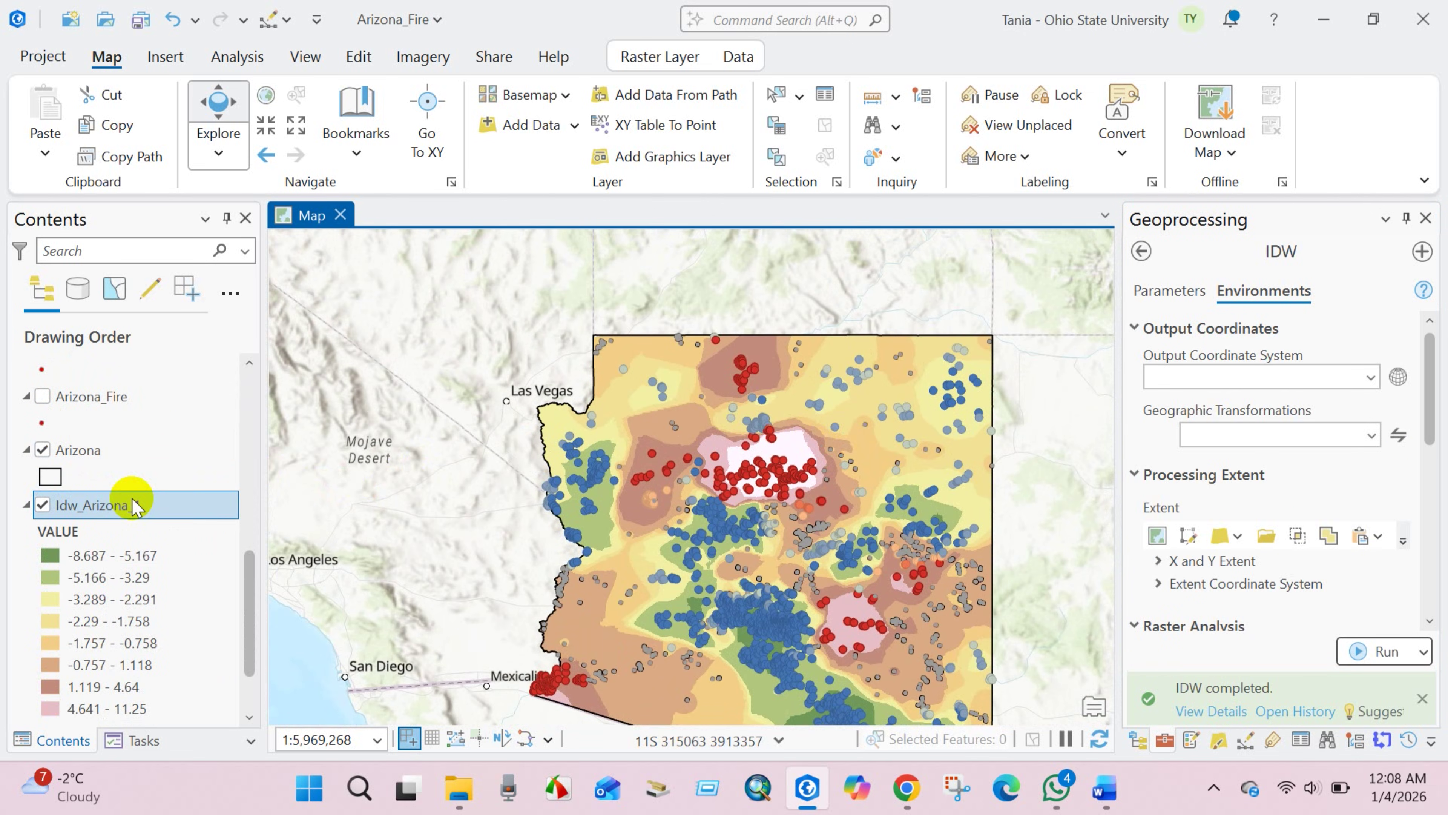
{"action": "scroll", "coordinate": [133, 505], "scroll_direction": "down", "scroll_amount": 1}
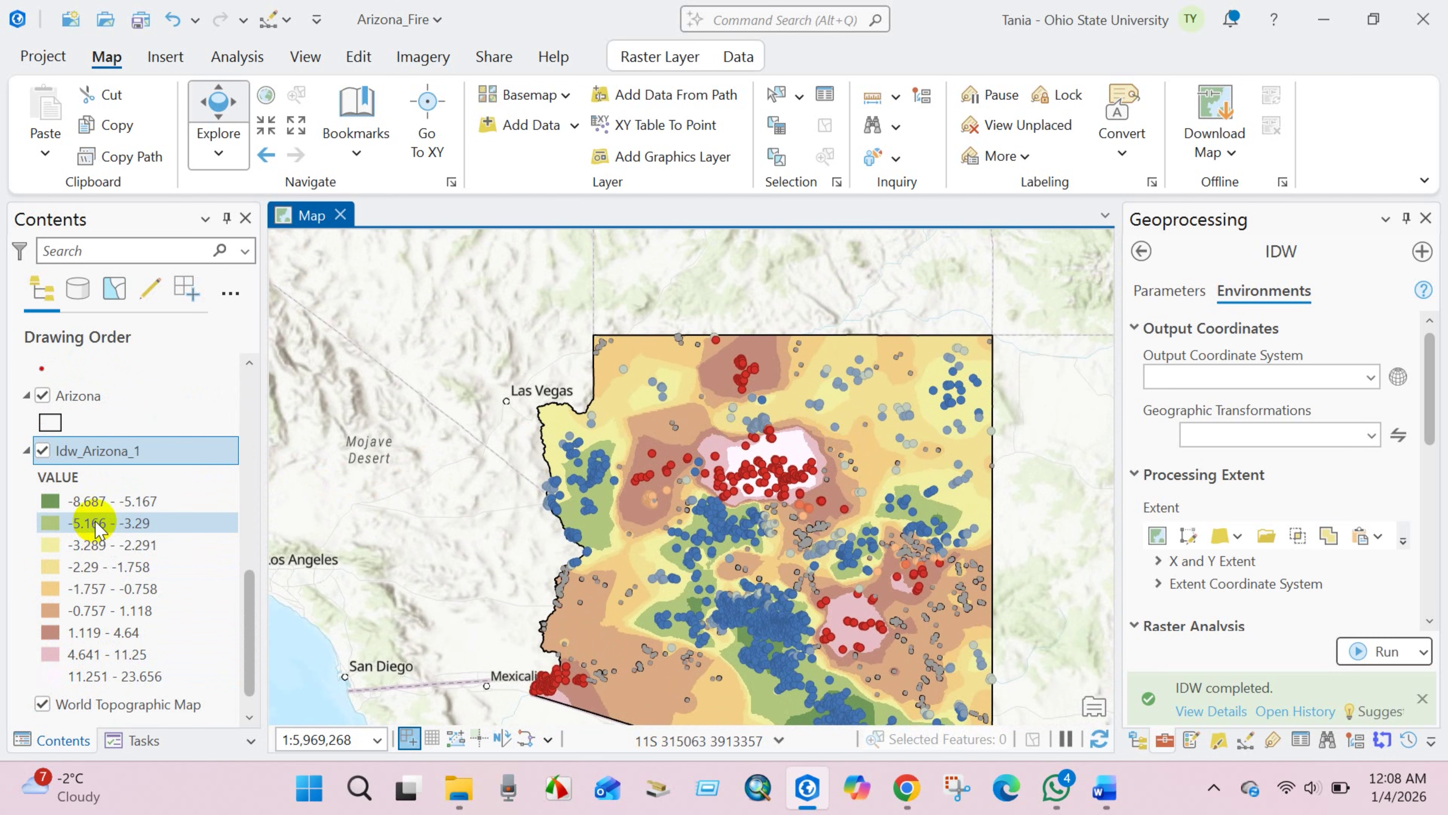
{"action": "scroll", "coordinate": [103, 604], "scroll_direction": "up", "scroll_amount": 1}
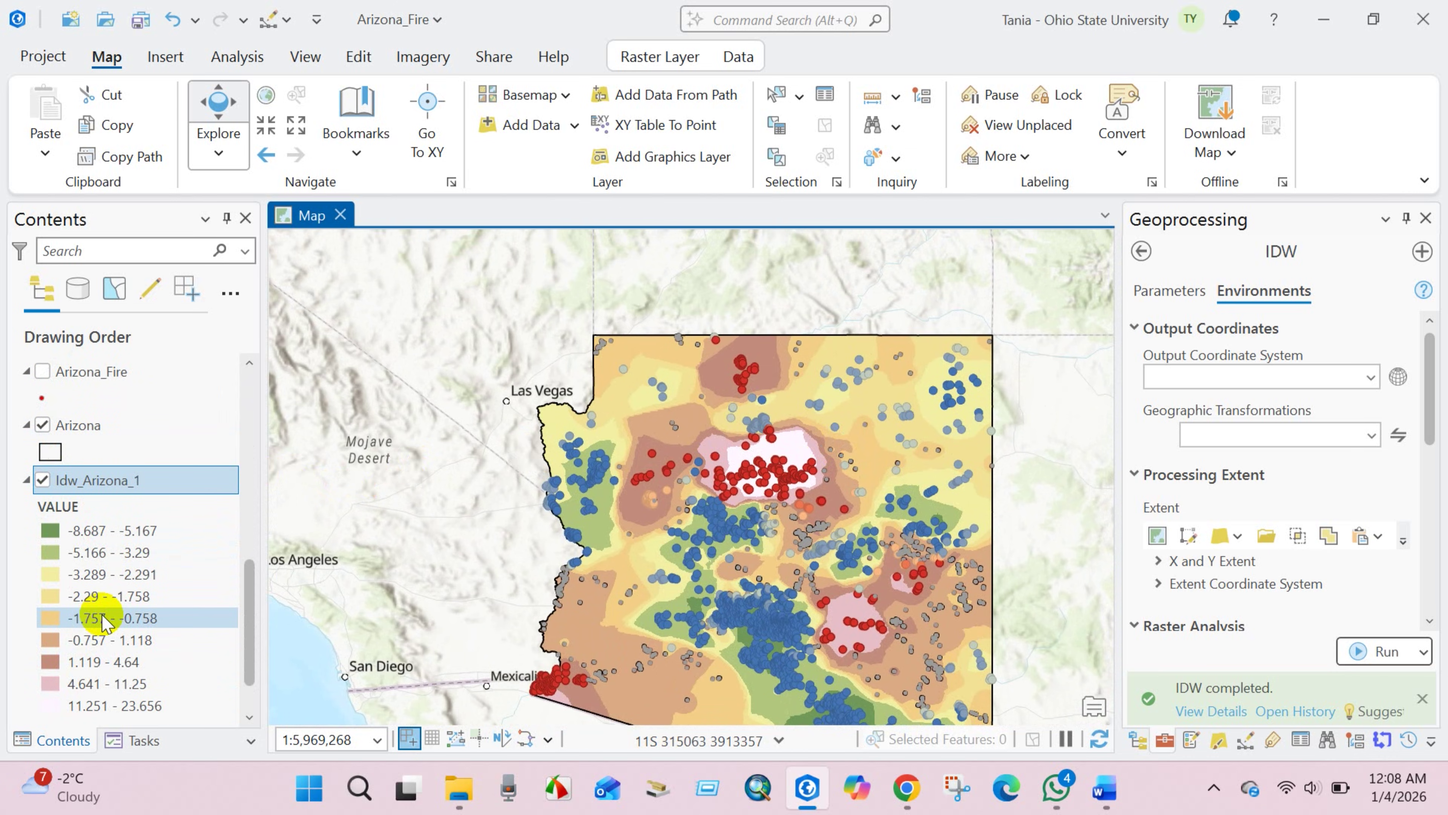
{"action": "scroll", "coordinate": [103, 621], "scroll_direction": "down", "scroll_amount": 1}
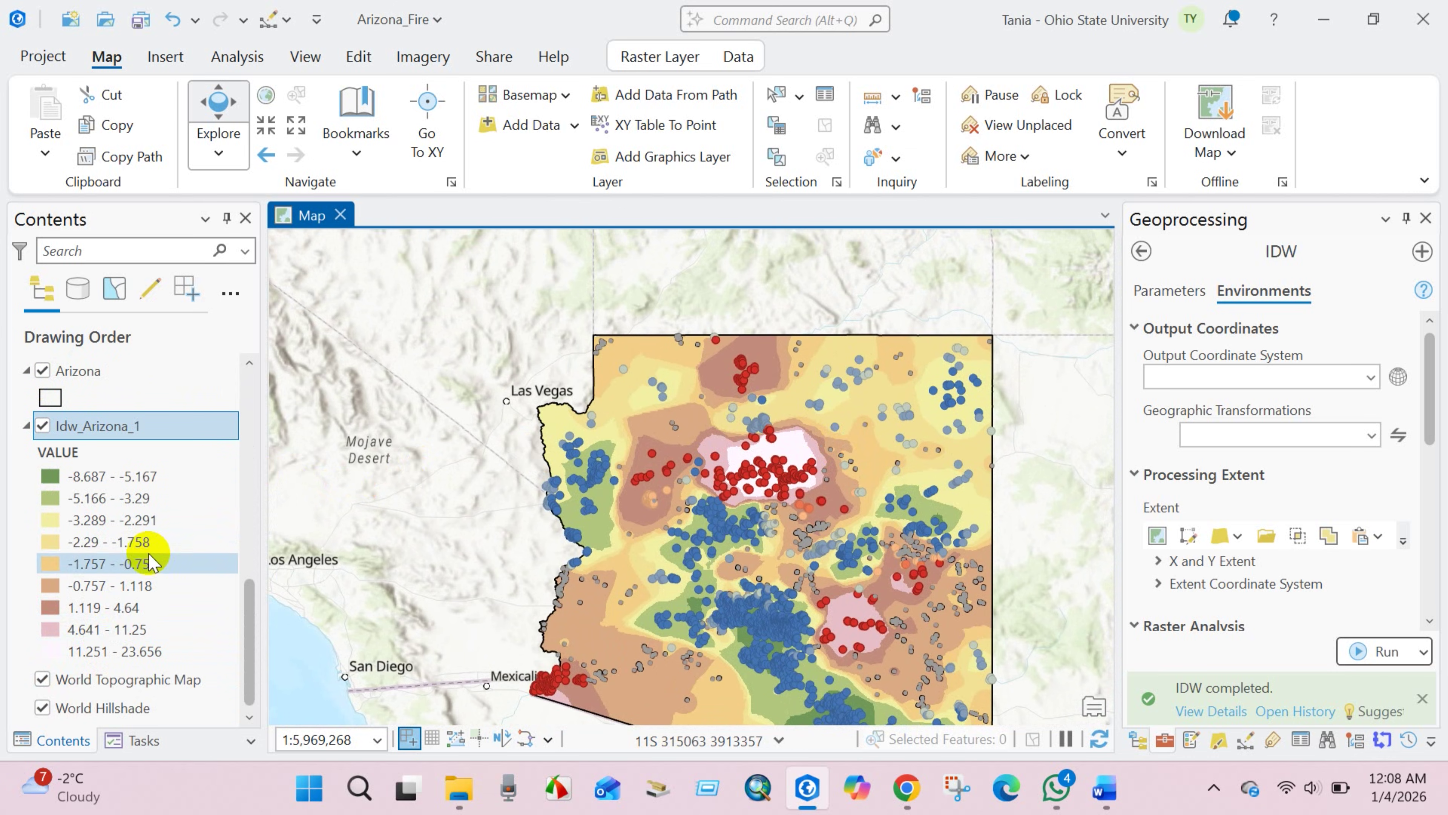
{"action": "scroll", "coordinate": [146, 559], "scroll_direction": "up", "scroll_amount": 4}
{"action": "scroll", "coordinate": [145, 545], "scroll_direction": "up", "scroll_amount": 6}
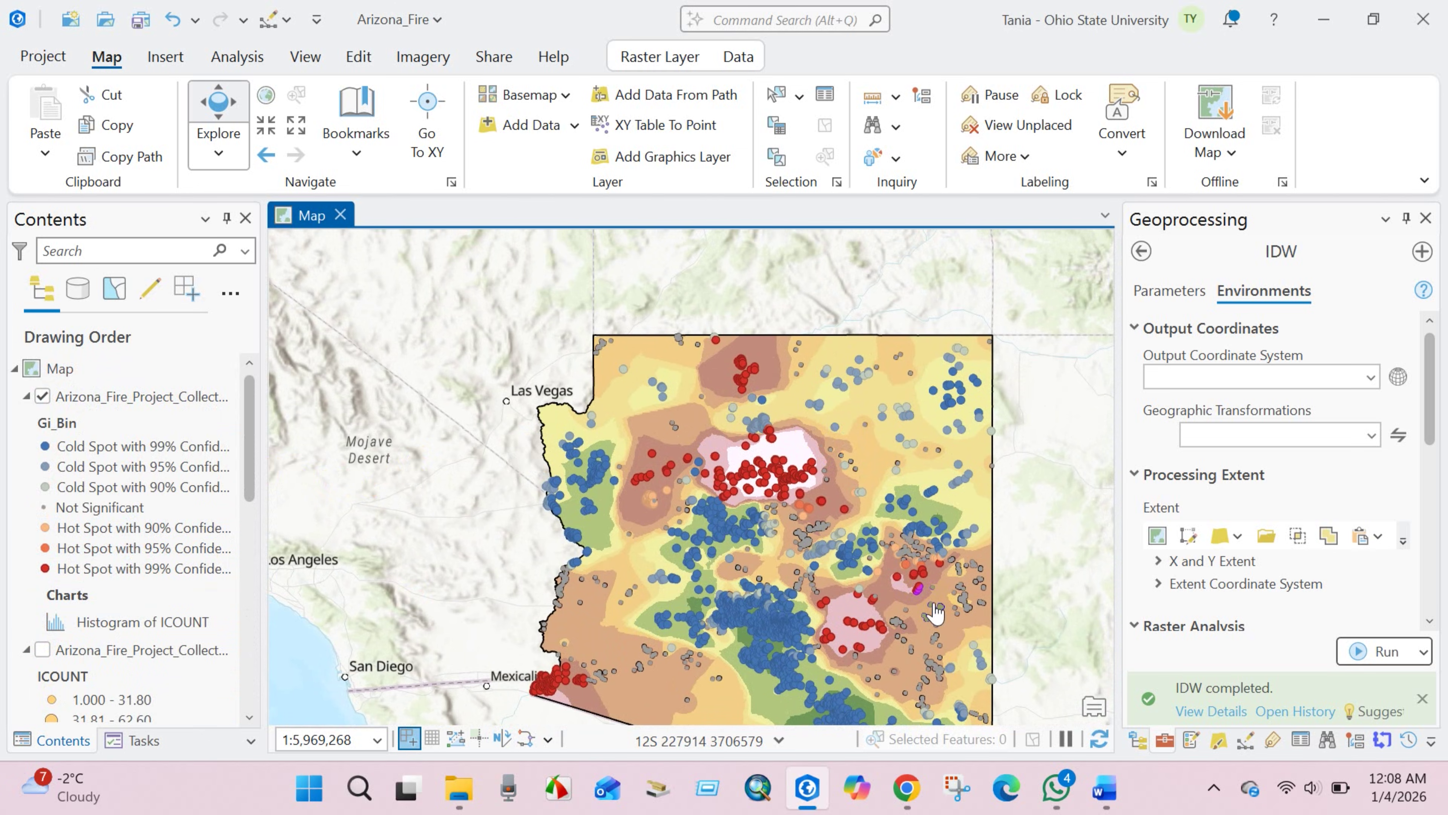
{"action": "left_click_drag", "start_coordinate": [850, 383], "coordinate": [744, 341]}
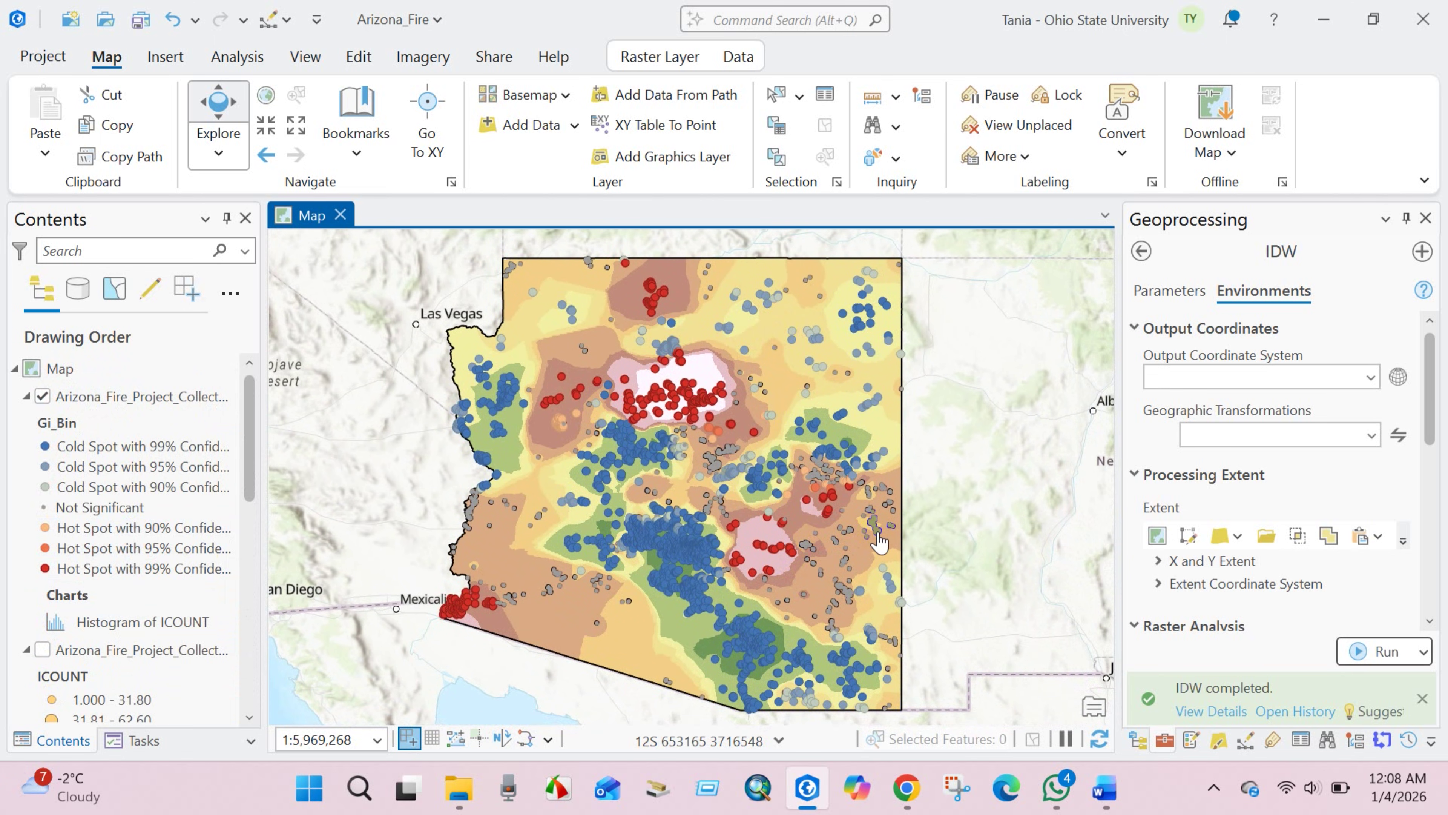
{"action": "scroll", "coordinate": [878, 542], "scroll_direction": "down", "scroll_amount": 2}
{"action": "left_click_drag", "start_coordinate": [921, 492], "coordinate": [879, 517]}
{"action": "scroll", "coordinate": [752, 516], "scroll_direction": "up", "scroll_amount": 1}
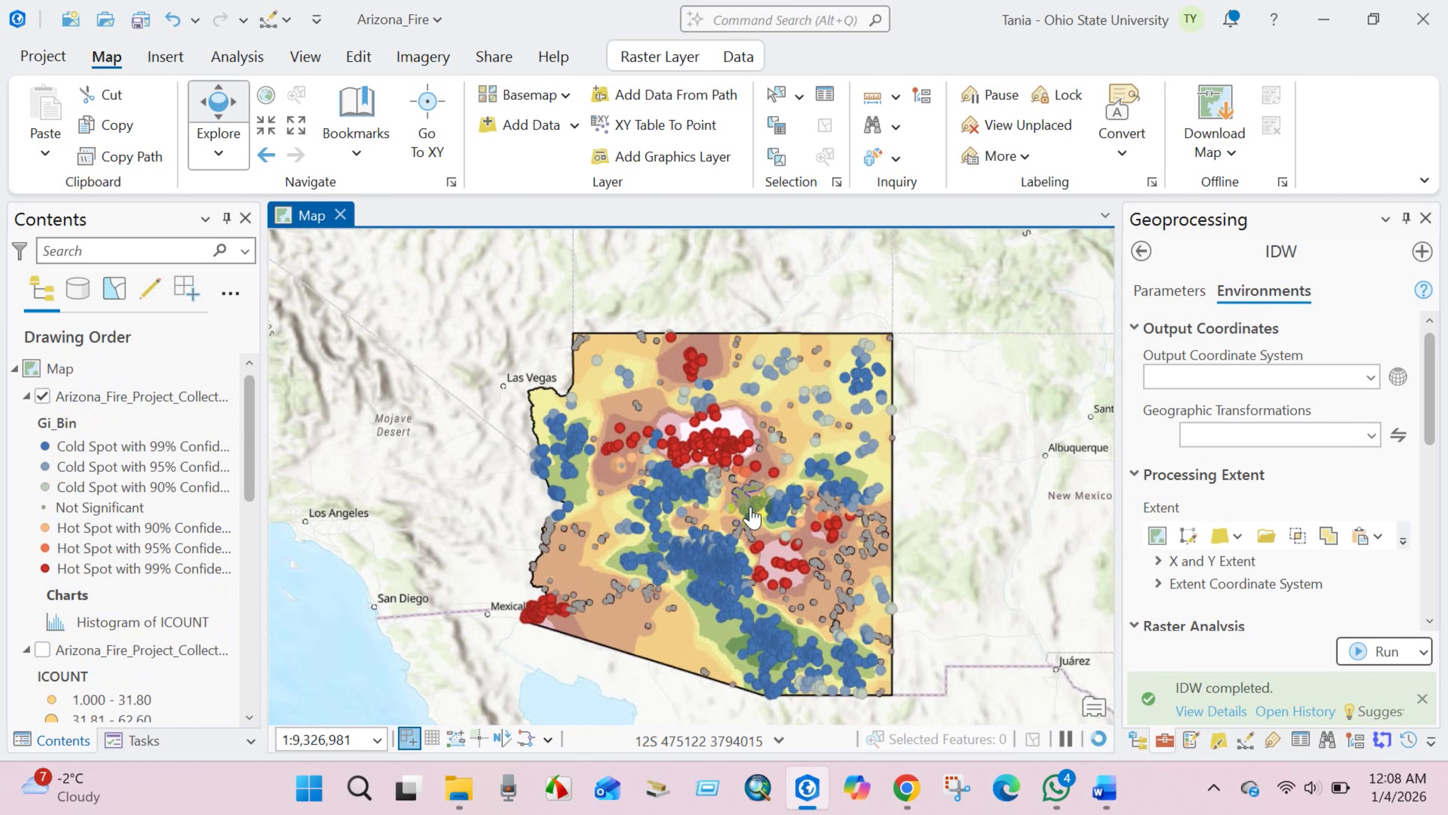
{"action": "scroll", "coordinate": [753, 516], "scroll_direction": "up", "scroll_amount": 1}
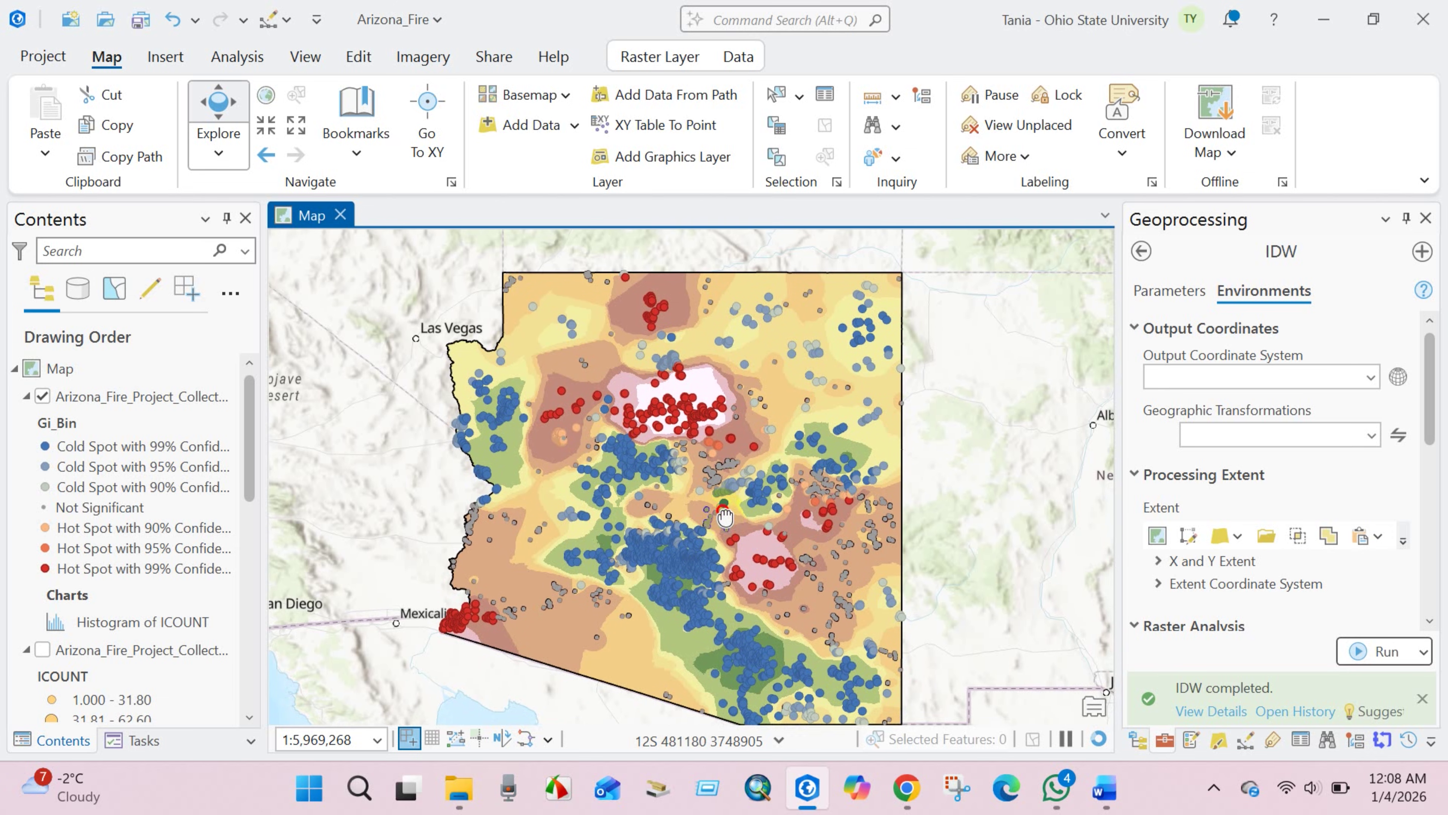
{"action": "left_click_drag", "start_coordinate": [725, 517], "coordinate": [699, 511]}
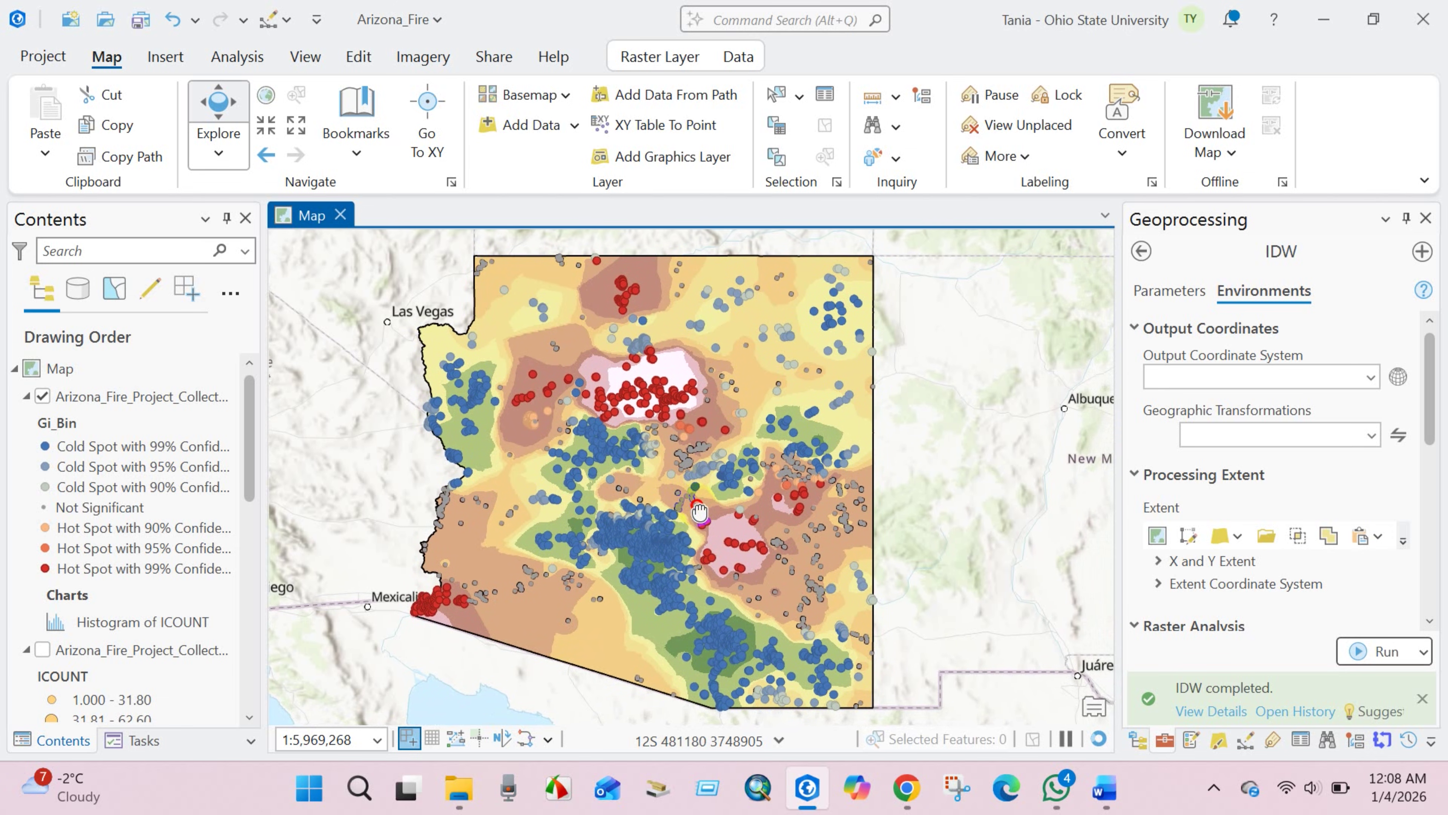
{"action": "left_click", "coordinate": [940, 500]}
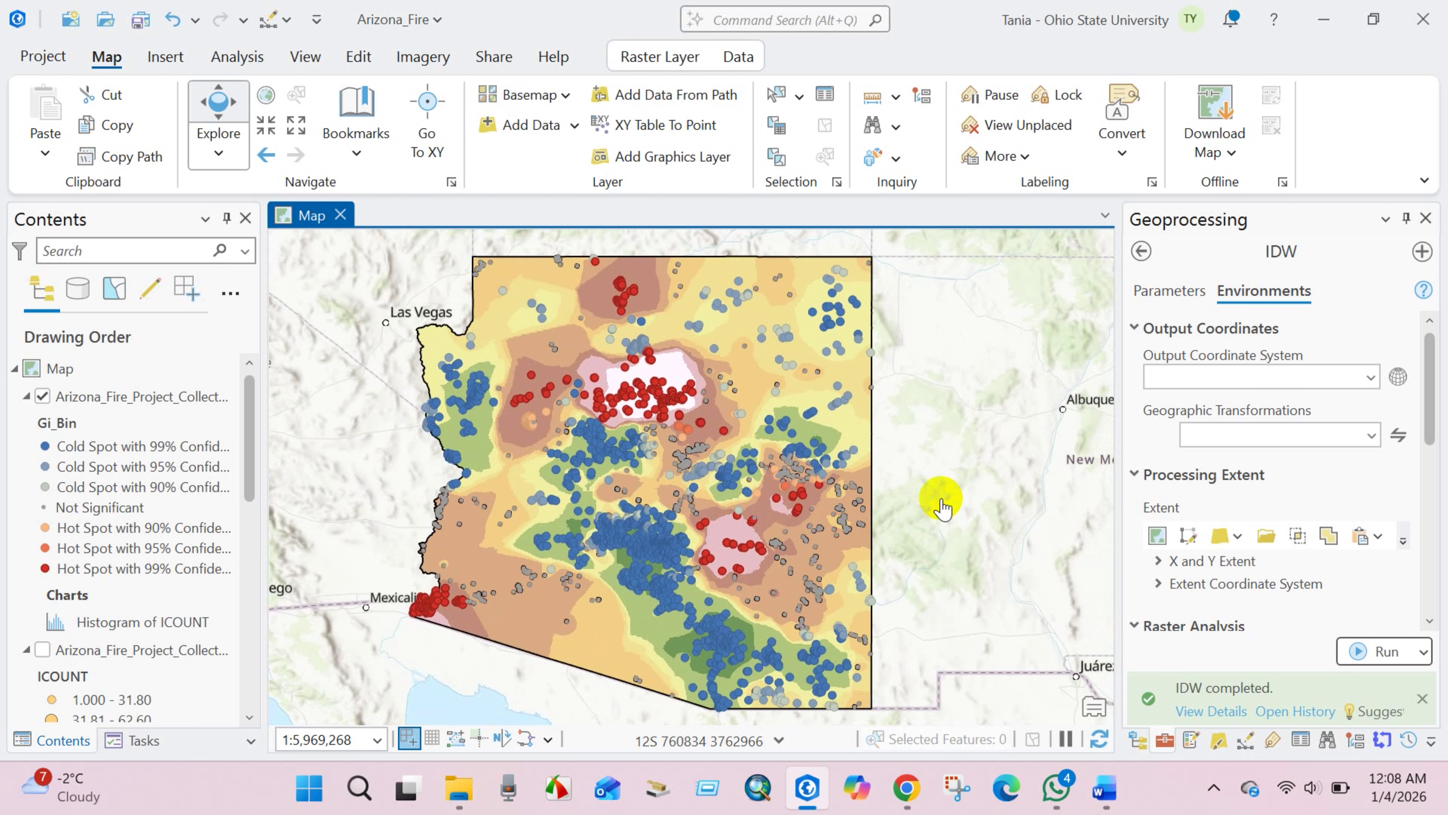
Hide the hot spot results layer and the Arizona_Fire_Project points so only the IDW surface and state boundary show.
{"action": "left_click", "coordinate": [42, 396]}
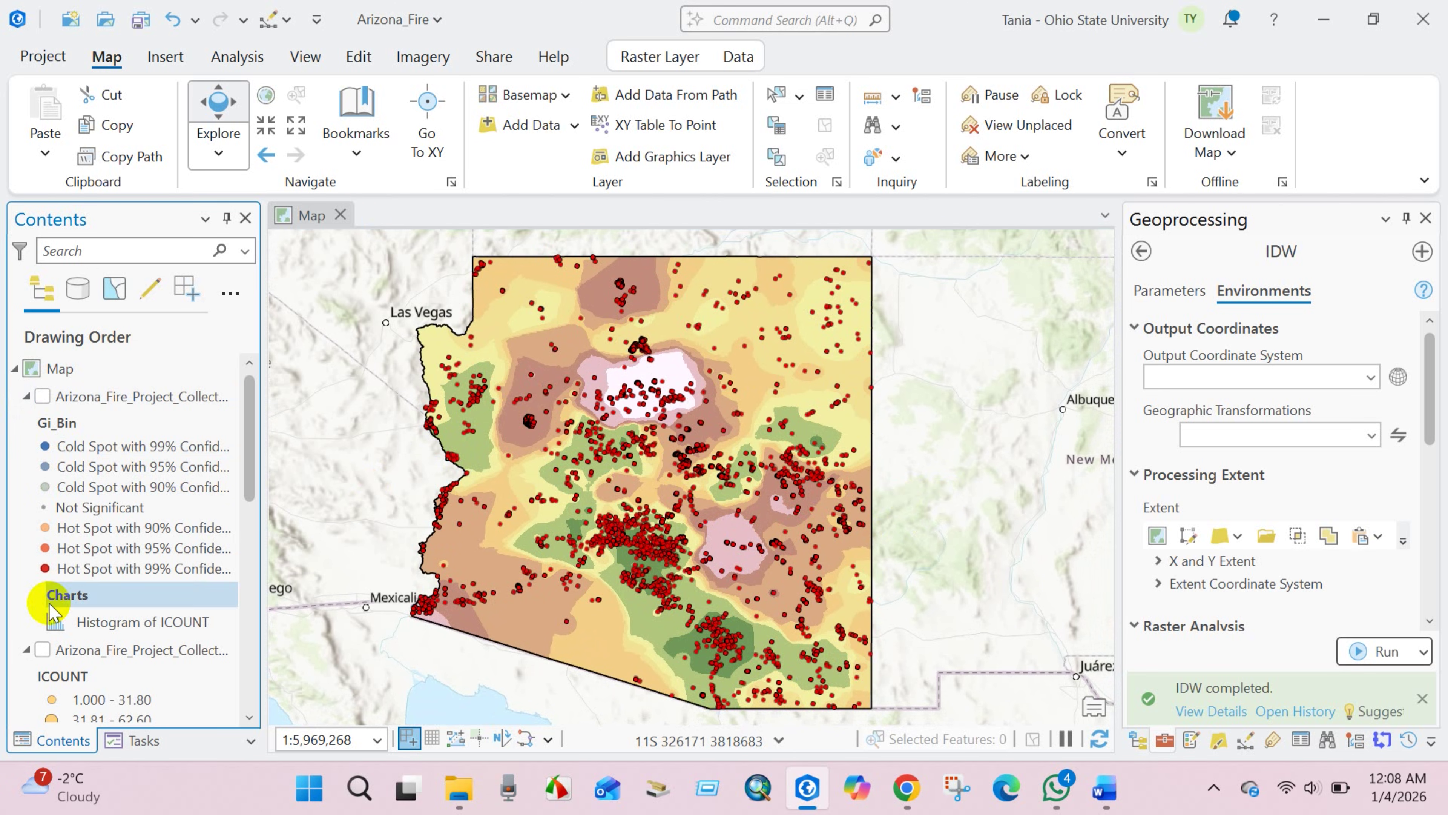
{"action": "scroll", "coordinate": [49, 605], "scroll_direction": "down", "scroll_amount": 3}
{"action": "scroll", "coordinate": [49, 608], "scroll_direction": "up", "scroll_amount": 3}
{"action": "scroll", "coordinate": [49, 608], "scroll_direction": "down", "scroll_amount": 2}
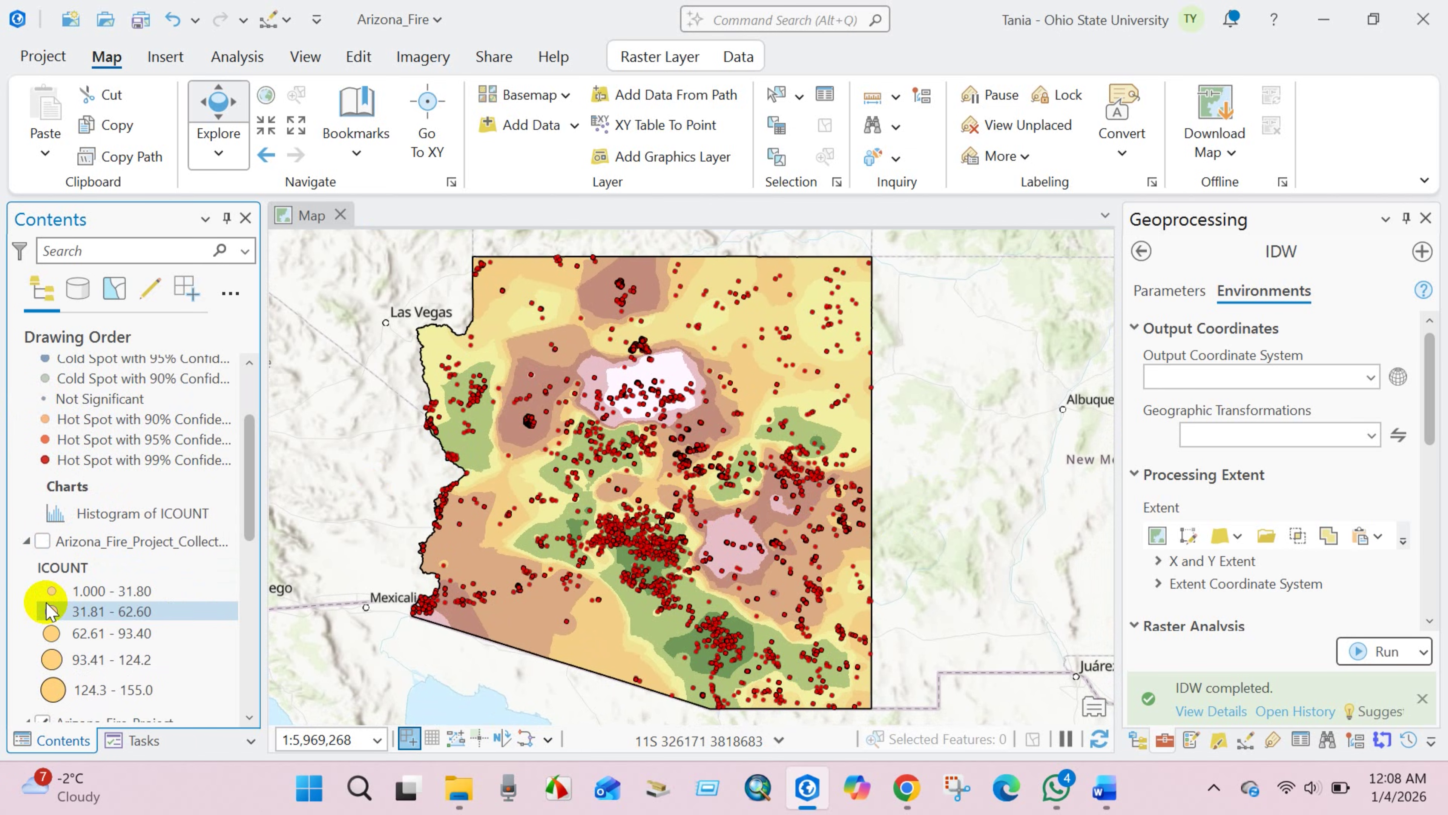
{"action": "scroll", "coordinate": [49, 610], "scroll_direction": "down", "scroll_amount": 2}
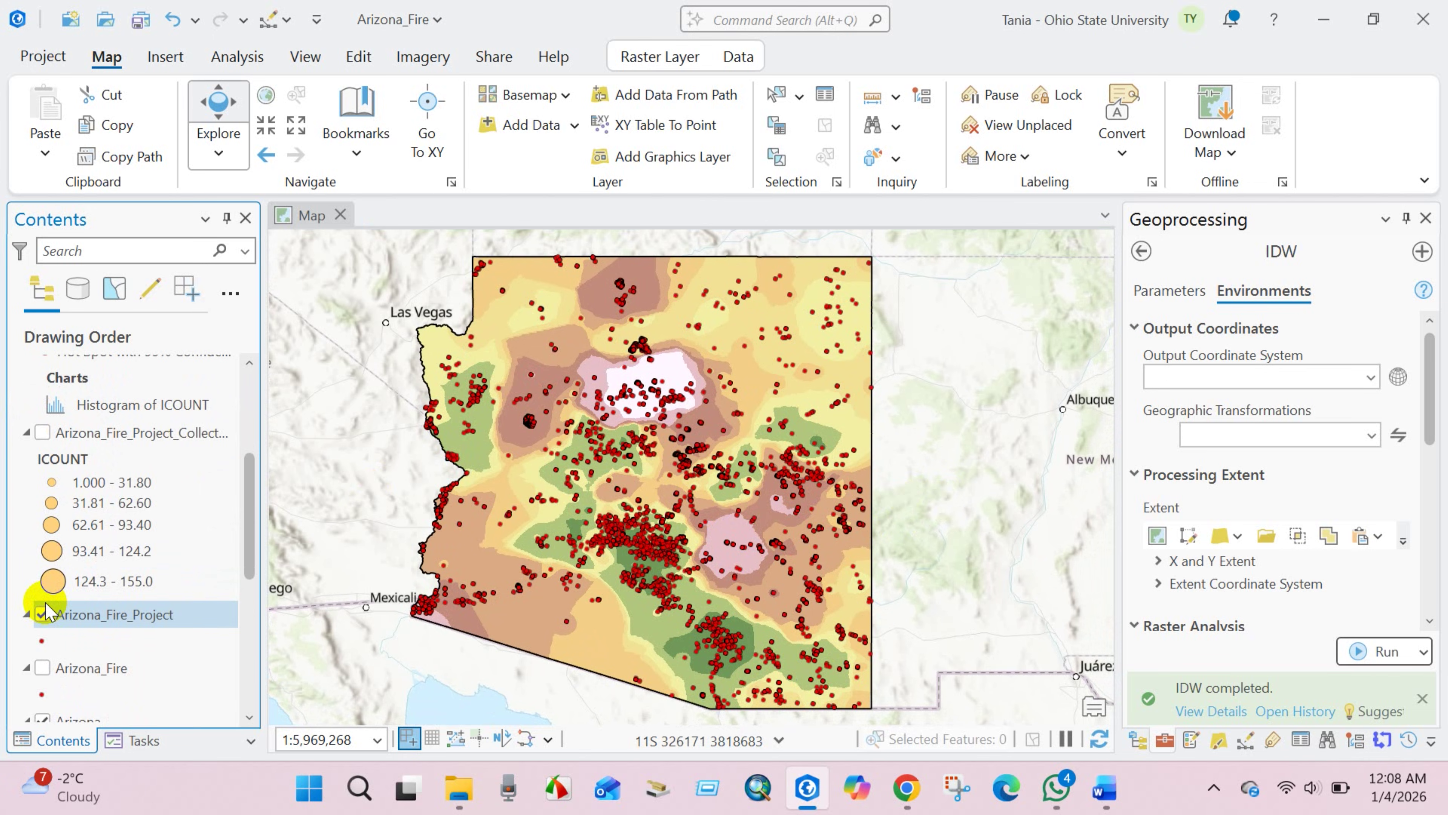
{"action": "left_click", "coordinate": [43, 614]}
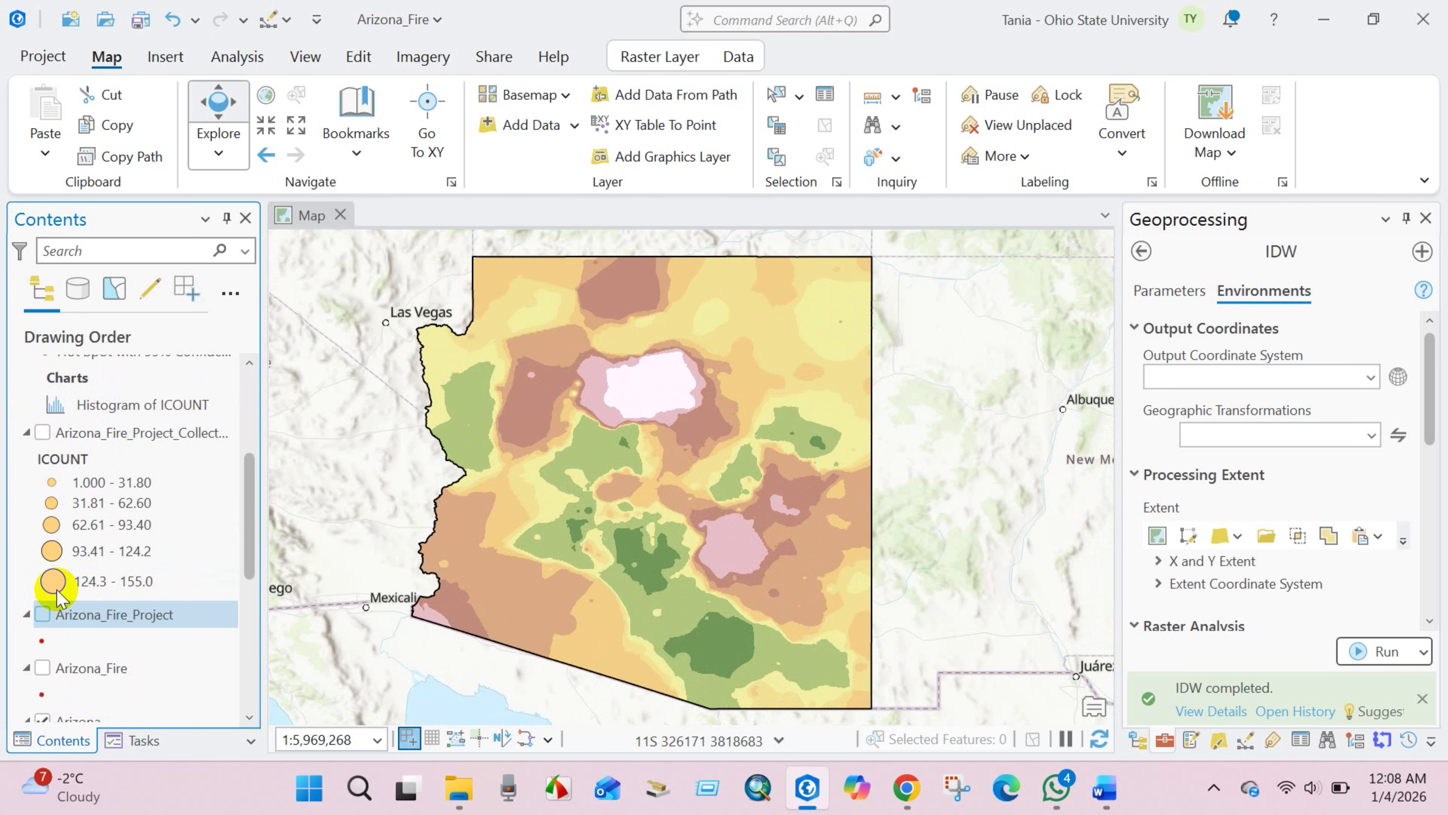
Inspect the bare IDW surface and turn the hot spot results layer back on over it.
{"action": "scroll", "coordinate": [92, 545], "scroll_direction": "up", "scroll_amount": 2}
{"action": "scroll", "coordinate": [91, 545], "scroll_direction": "up", "scroll_amount": 2}
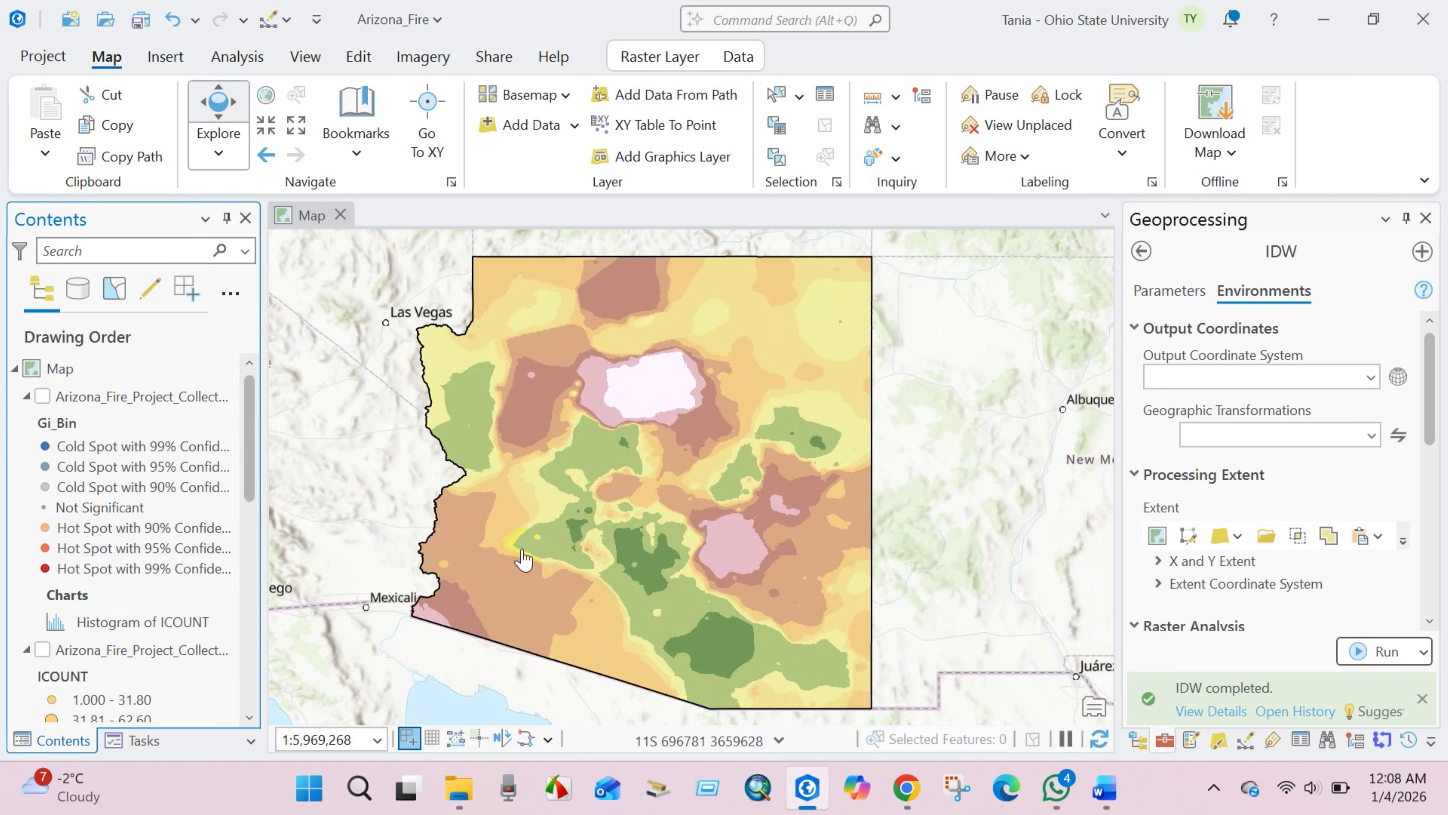
{"action": "left_click_drag", "start_coordinate": [584, 530], "coordinate": [591, 501]}
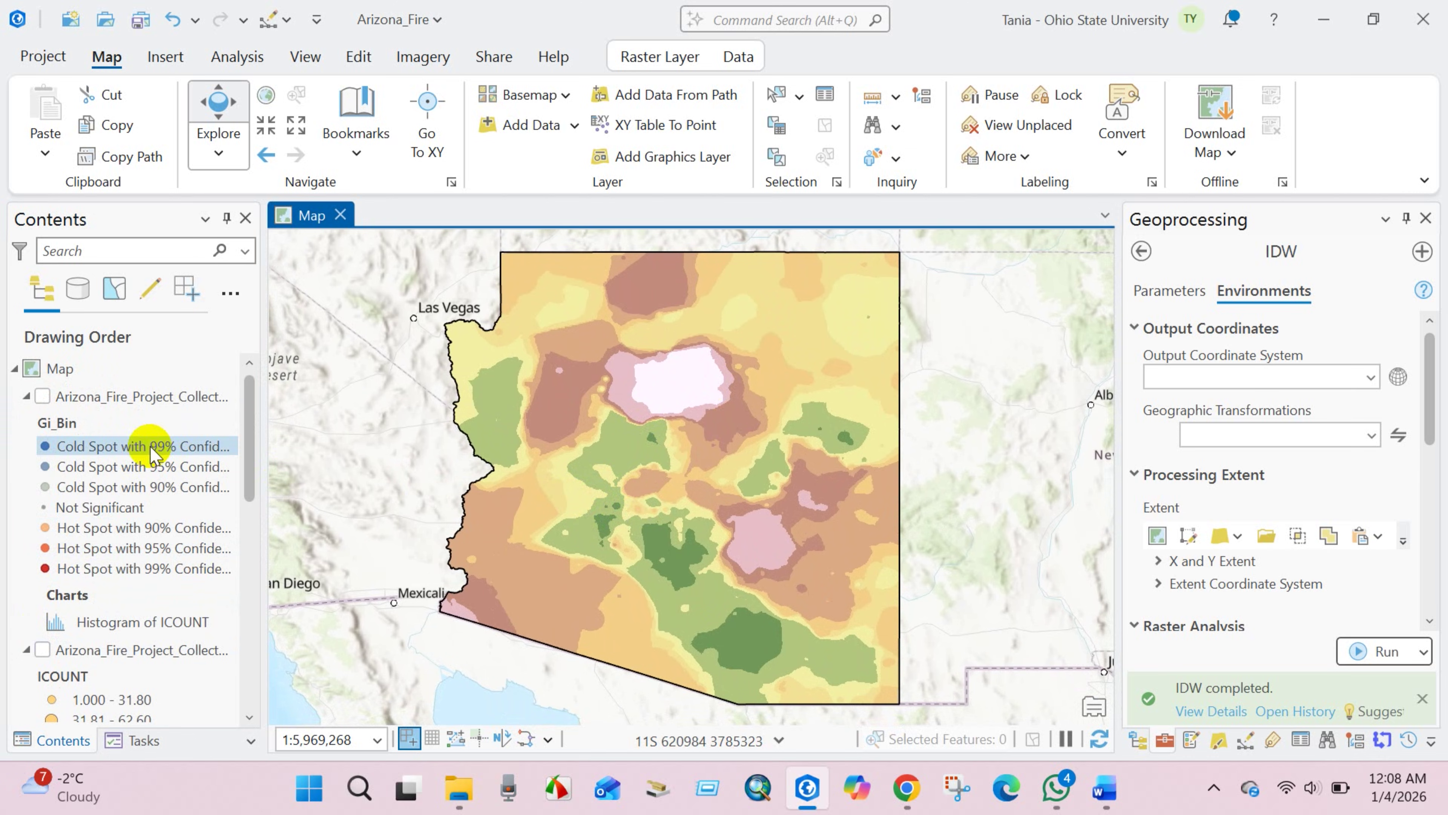
{"action": "left_click", "coordinate": [47, 397]}
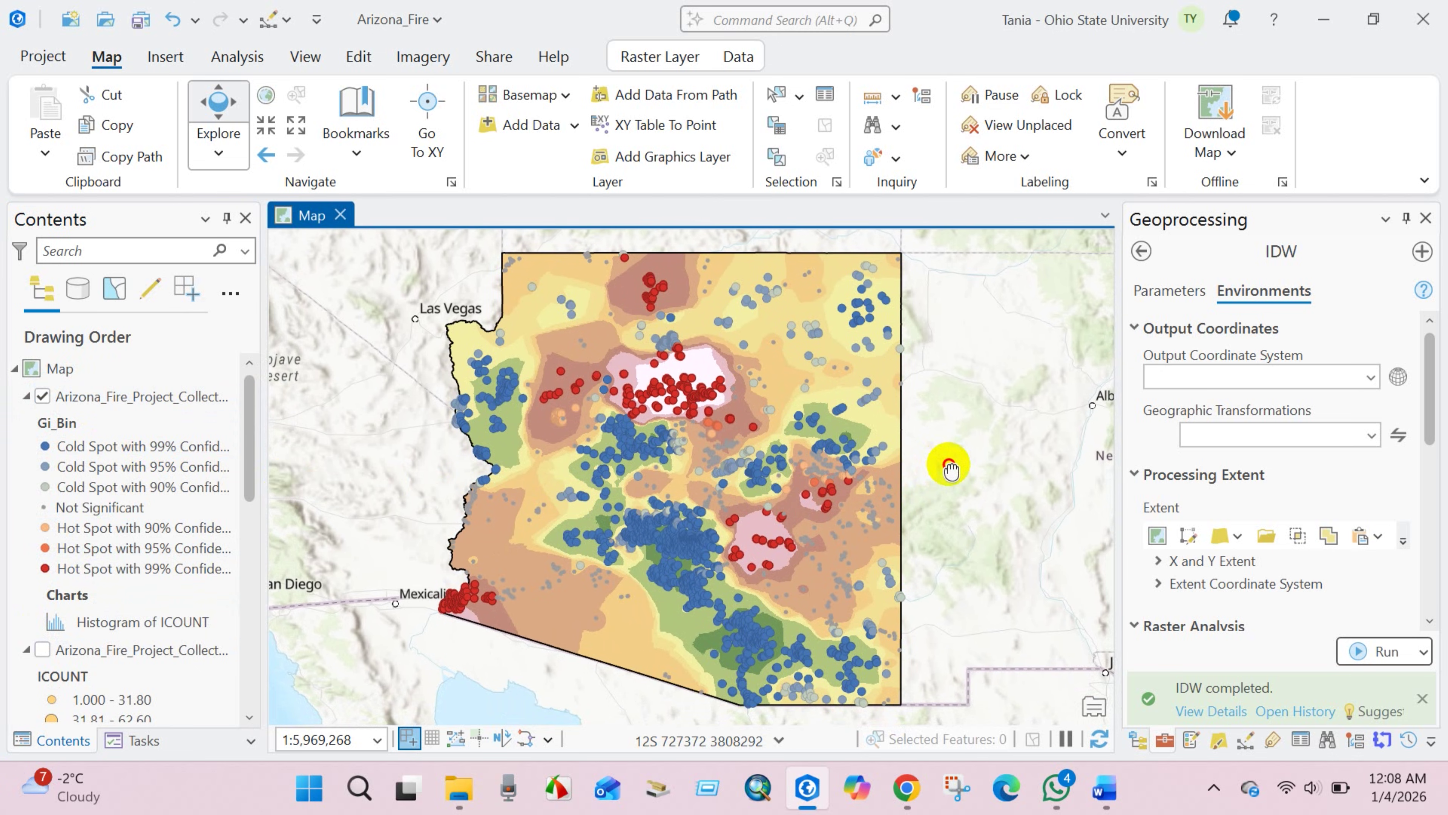
{"action": "mouse_move", "coordinate": [945, 467]}
{"action": "left_mouse_down"}
{"action": "mouse_move", "coordinate": [937, 456]}
{"action": "mouse_move", "coordinate": [936, 472]}
{"action": "left_mouse_up"}
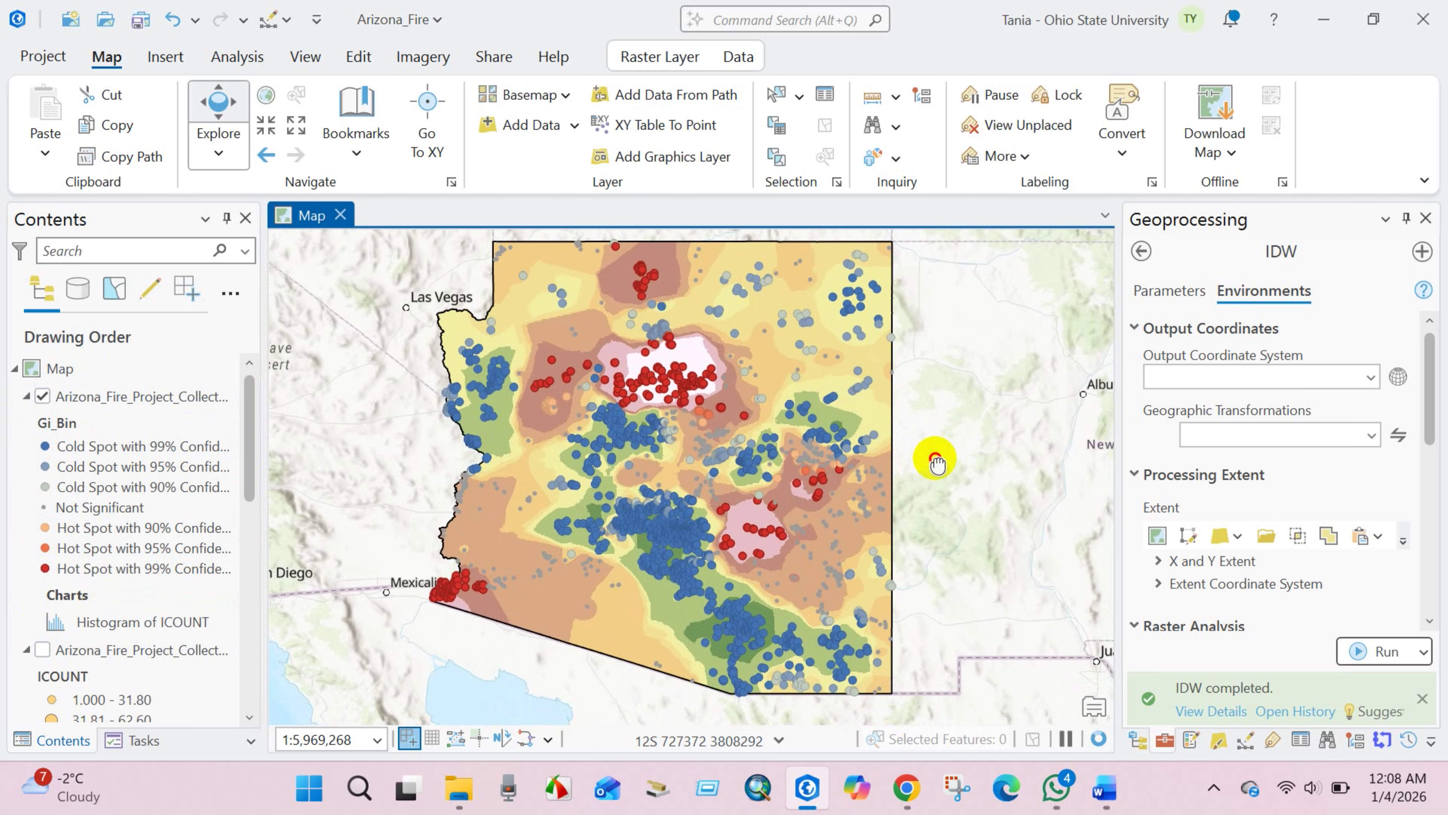